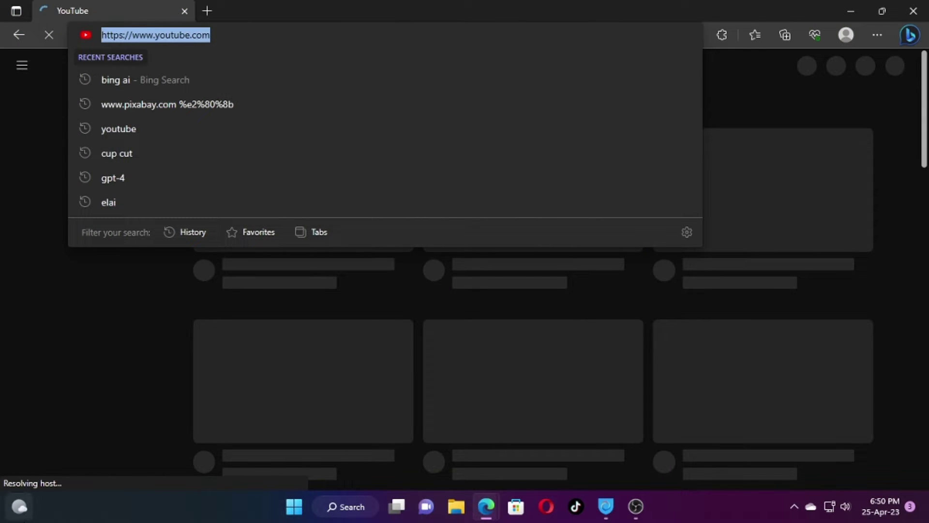
Open the telega.io website.
{"action": "type", "text": "tel"}
{"action": "mouse_move", "coordinate": [19, 506]}
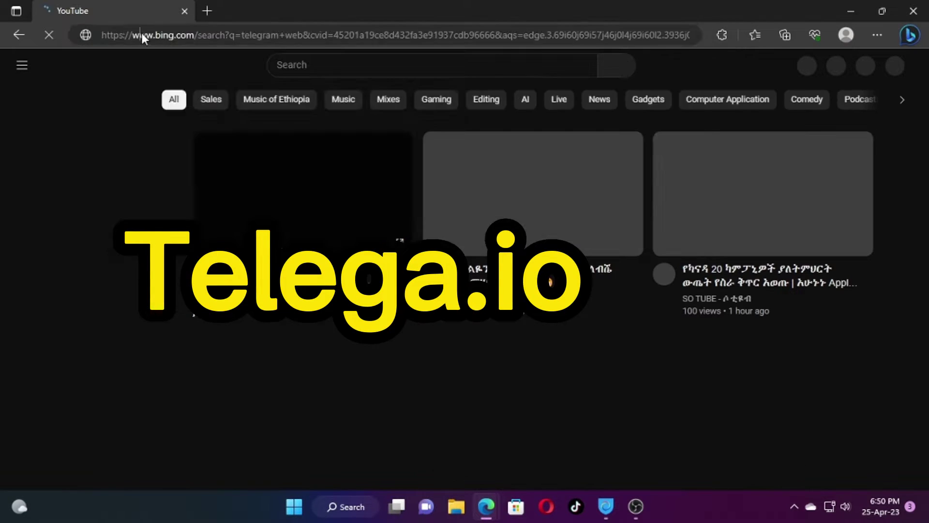
{"action": "left_click", "coordinate": [141, 33]}
{"action": "type", "text": "te"}
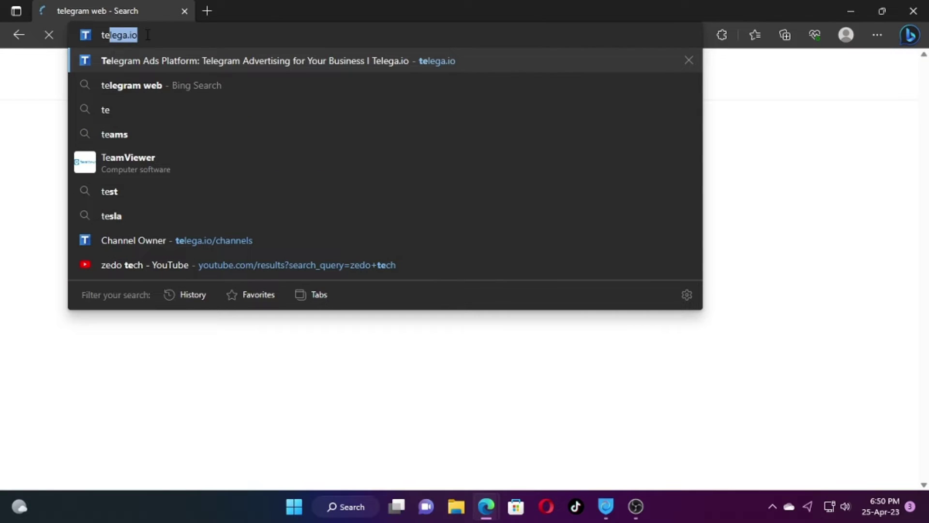
{"action": "key", "text": "Right"}
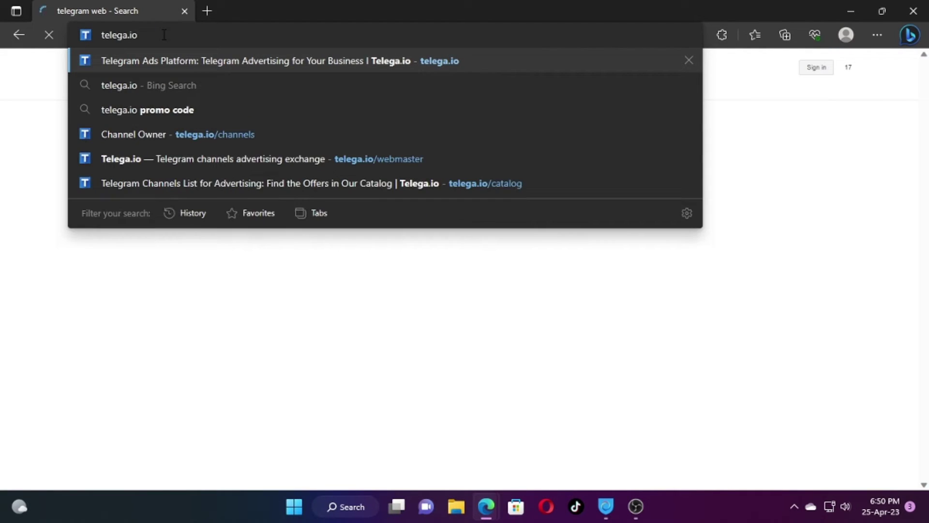
{"action": "key", "text": "Return"}
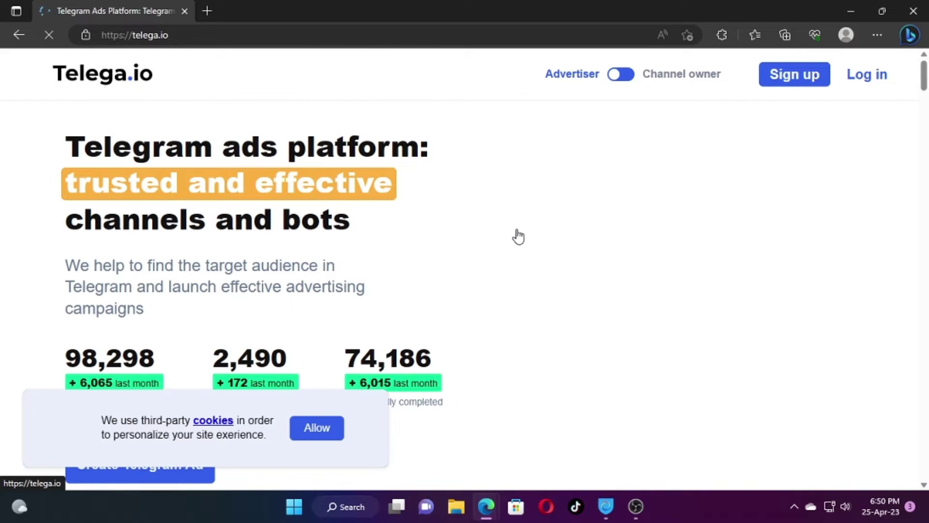
Look through the Telega.io advertiser home page and dismiss its cookie notice.
{"action": "scroll", "coordinate": [513, 246], "scroll_direction": "down", "scroll_amount": 3}
{"action": "scroll", "coordinate": [512, 256], "scroll_direction": "down", "scroll_amount": 5}
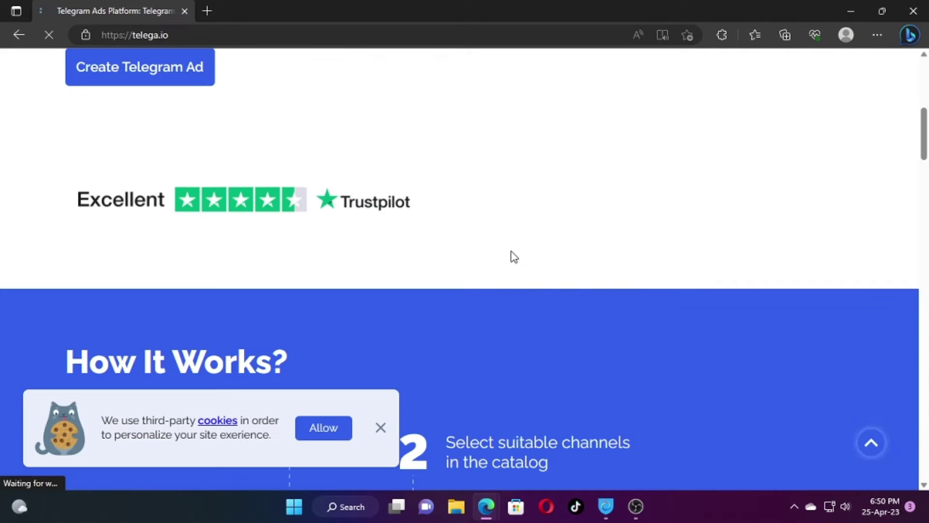
{"action": "scroll", "coordinate": [512, 257], "scroll_direction": "up", "scroll_amount": 6}
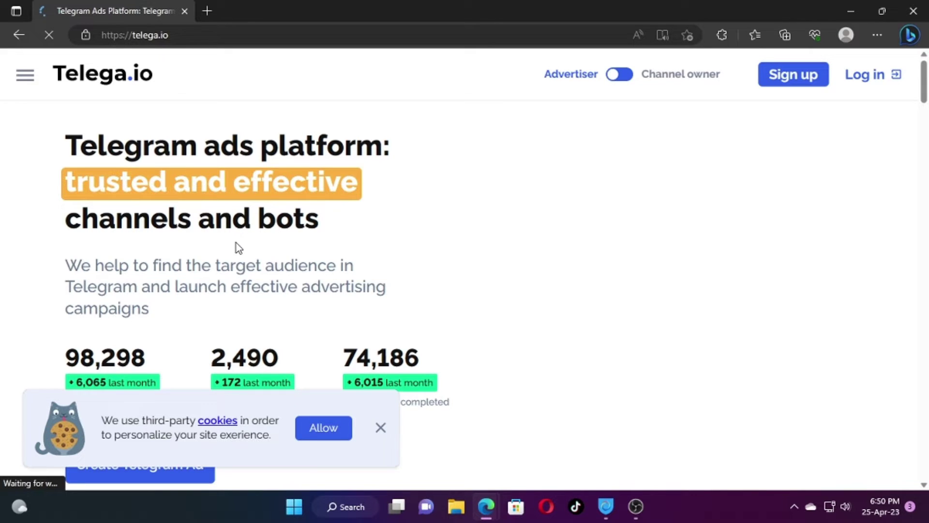
{"action": "scroll", "coordinate": [179, 259], "scroll_direction": "down", "scroll_amount": 6}
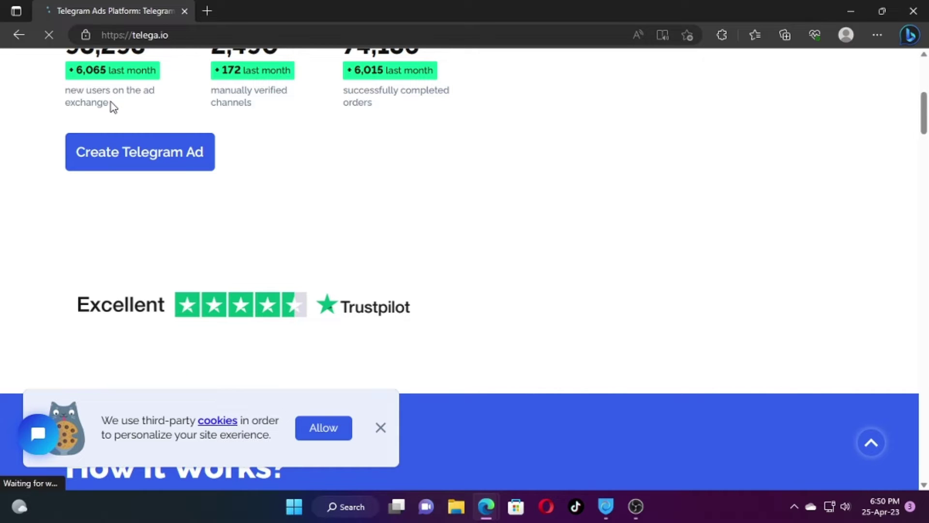
{"action": "scroll", "coordinate": [499, 175], "scroll_direction": "up", "scroll_amount": 6}
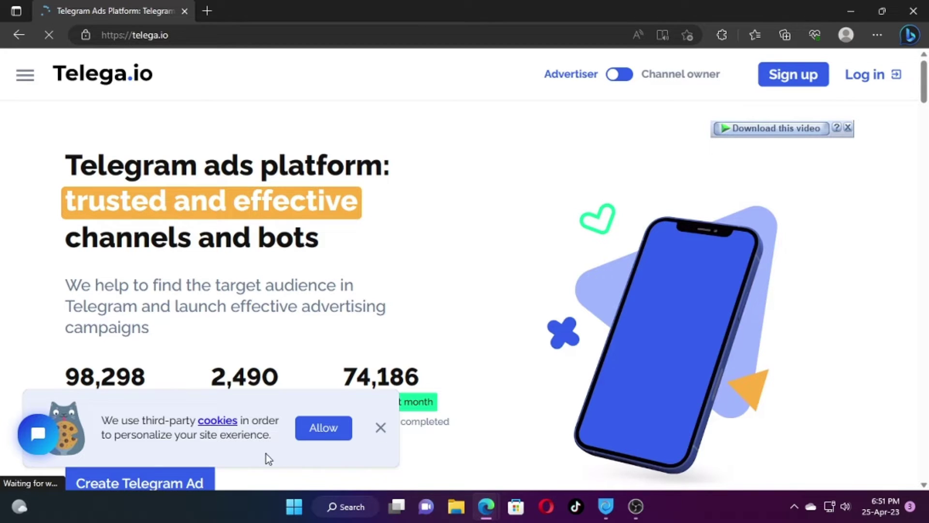
{"action": "left_click", "coordinate": [381, 429]}
Examine the statistics on the advertiser home page and close the Telega.io reviews tab opened from it.
{"action": "scroll", "coordinate": [548, 176], "scroll_direction": "down", "scroll_amount": 4}
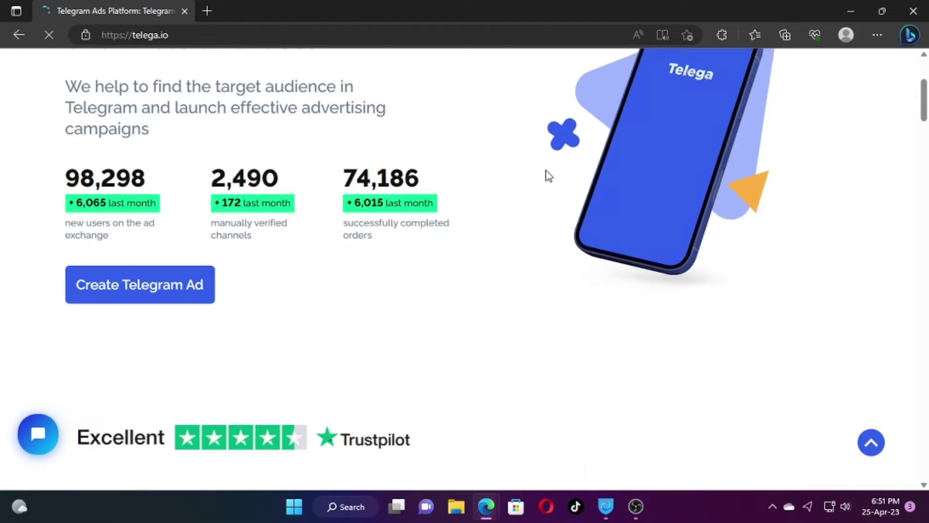
{"action": "left_click", "coordinate": [145, 283]}
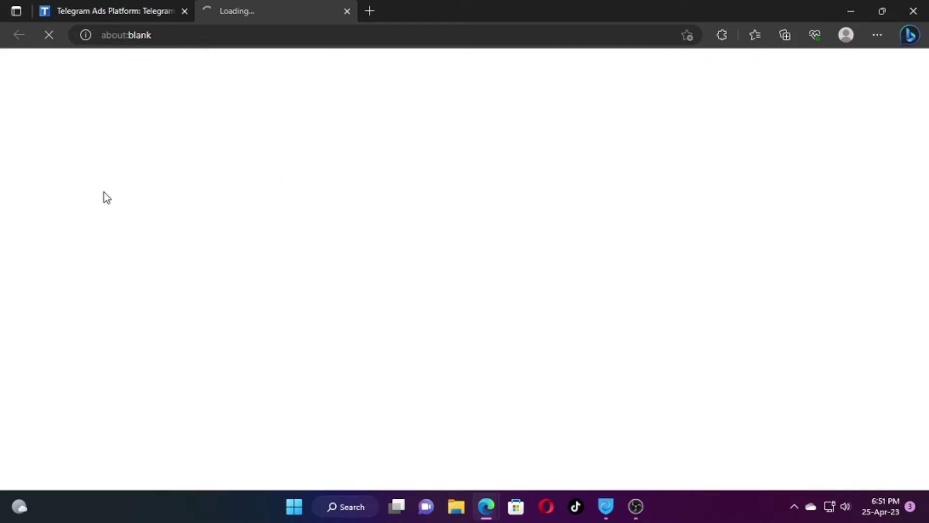
{"action": "left_click", "coordinate": [107, 12]}
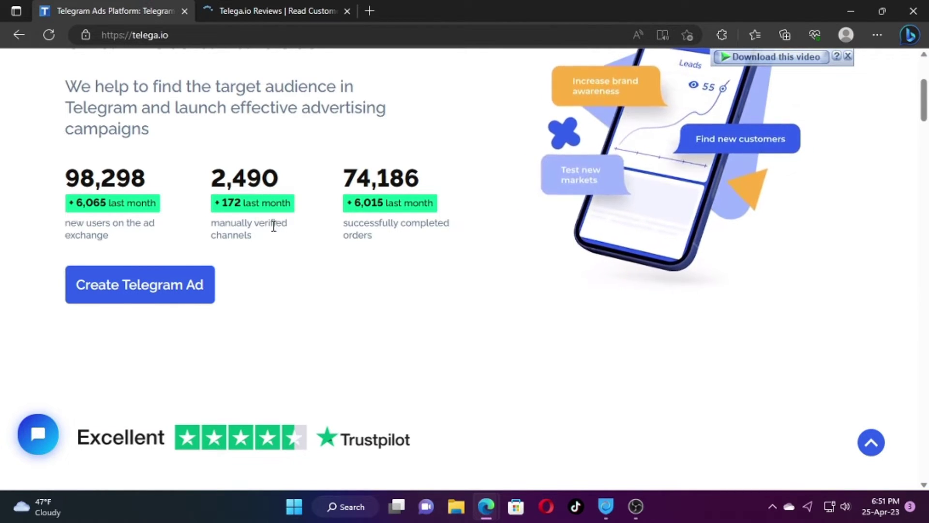
{"action": "scroll", "coordinate": [269, 240], "scroll_direction": "up", "scroll_amount": 4}
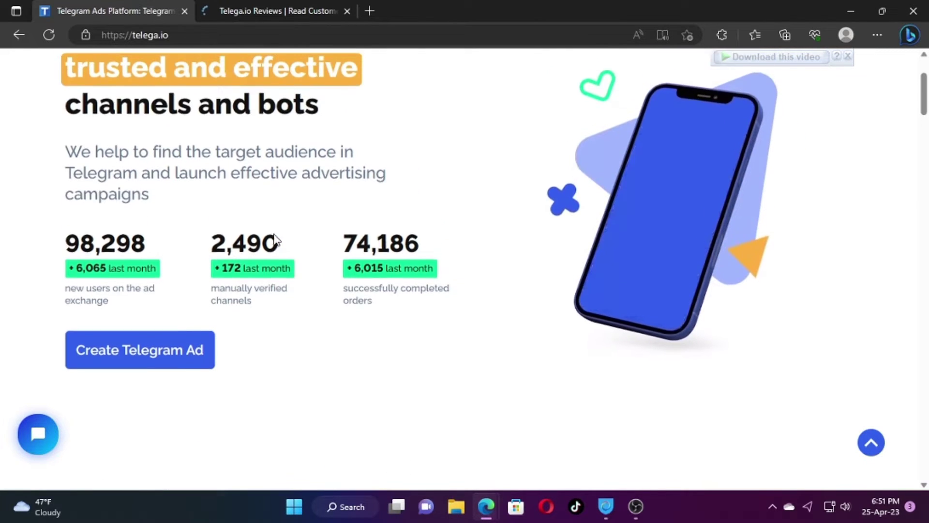
{"action": "scroll", "coordinate": [274, 239], "scroll_direction": "down", "scroll_amount": 3}
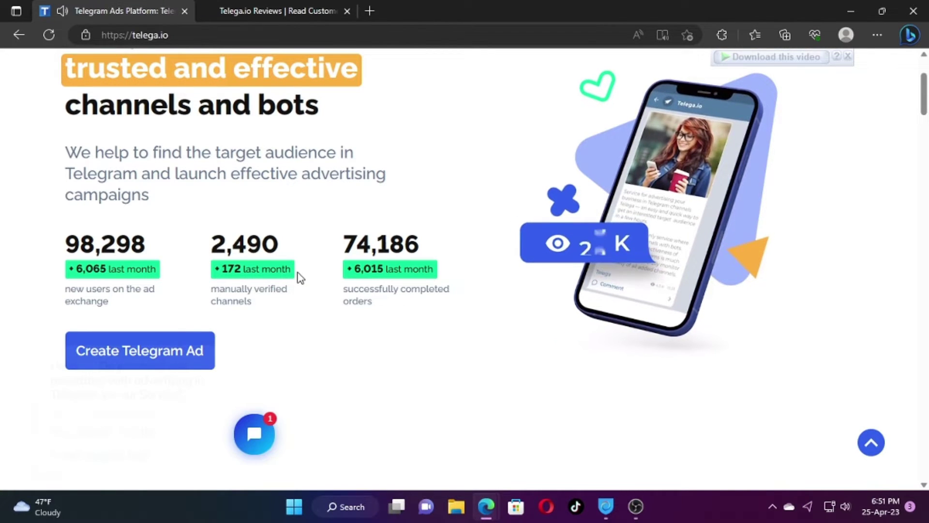
{"action": "scroll", "coordinate": [303, 274], "scroll_direction": "up", "scroll_amount": 3}
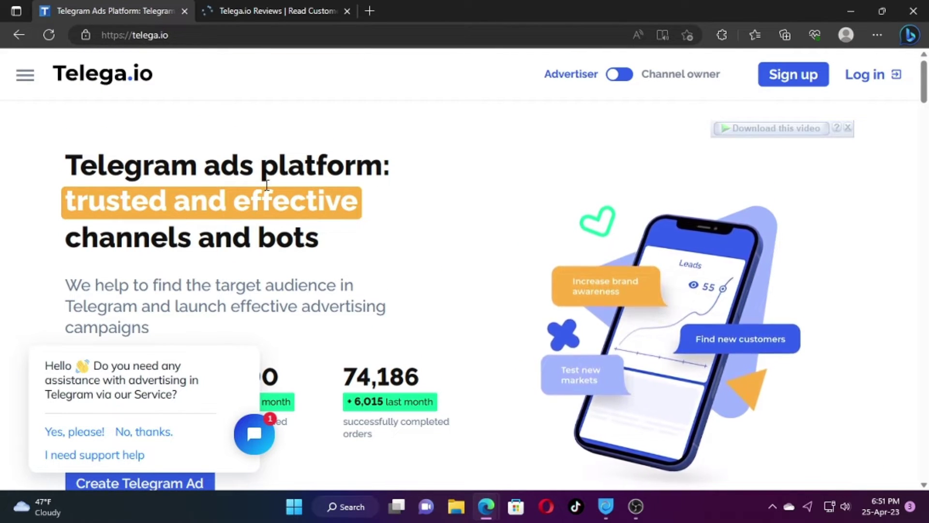
{"action": "scroll", "coordinate": [265, 200], "scroll_direction": "down", "scroll_amount": 3}
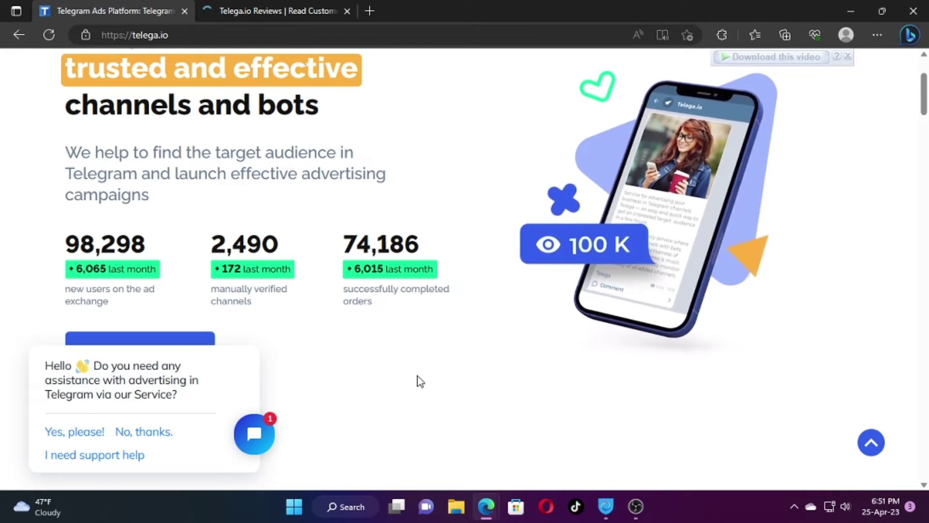
{"action": "scroll", "coordinate": [425, 380], "scroll_direction": "up", "scroll_amount": 3}
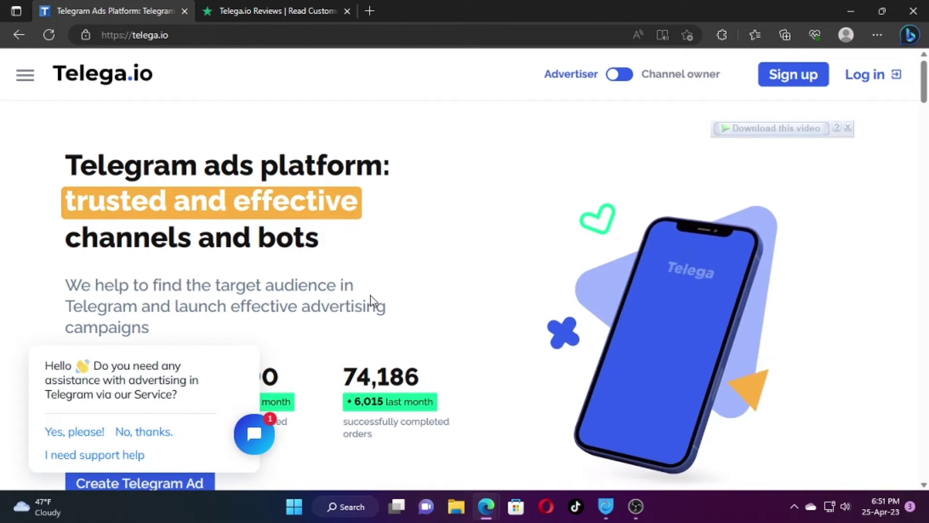
{"action": "left_click", "coordinate": [301, 10]}
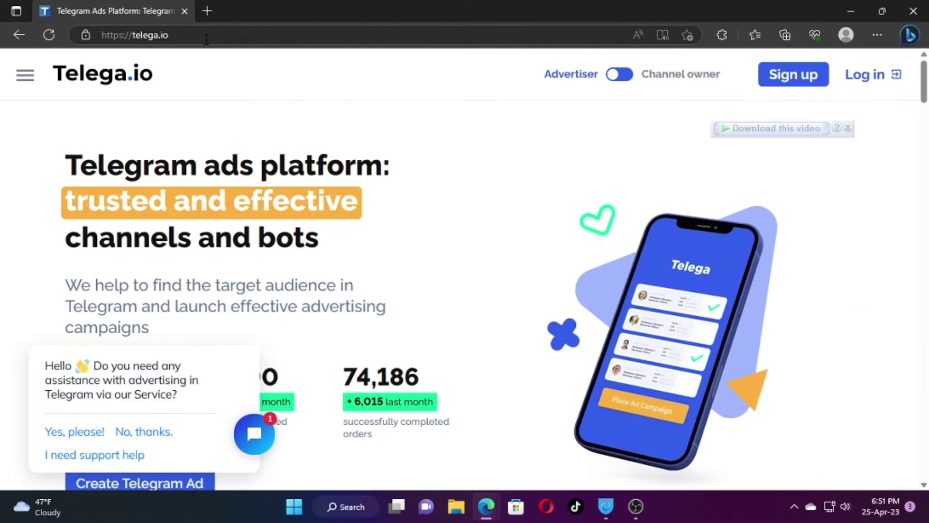
{"action": "left_click", "coordinate": [347, 11]}
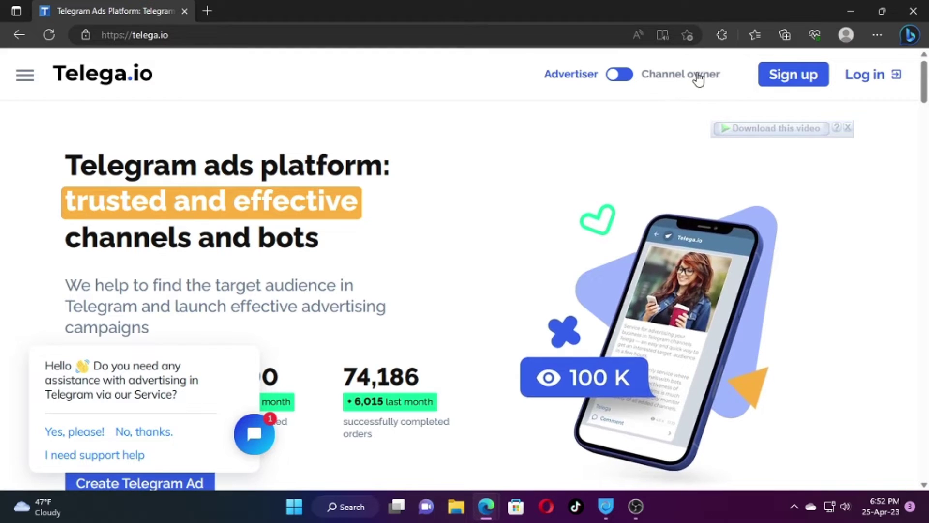
Switch the Telega.io site from the advertiser to the Channel owner view and look over that page.
{"action": "left_click", "coordinate": [627, 82]}
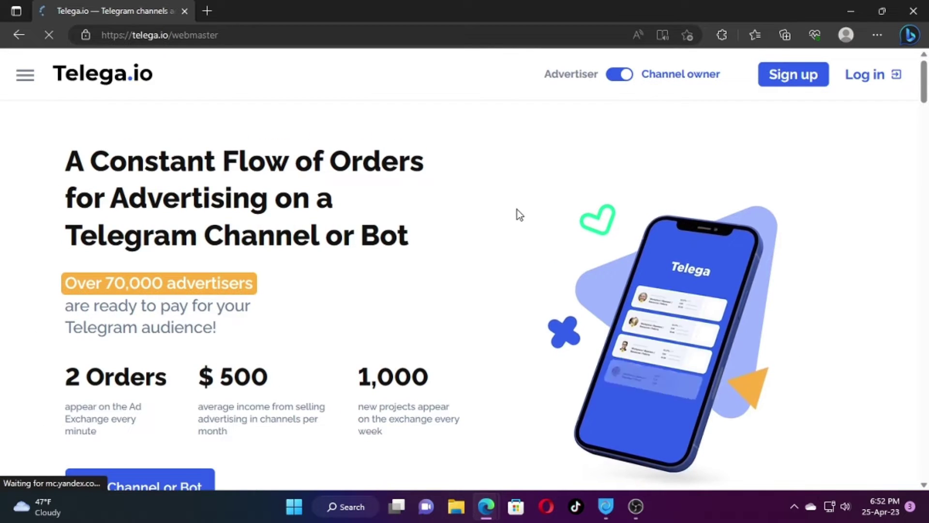
{"action": "scroll", "coordinate": [451, 245], "scroll_direction": "down", "scroll_amount": 5}
{"action": "scroll", "coordinate": [450, 245], "scroll_direction": "up", "scroll_amount": 5}
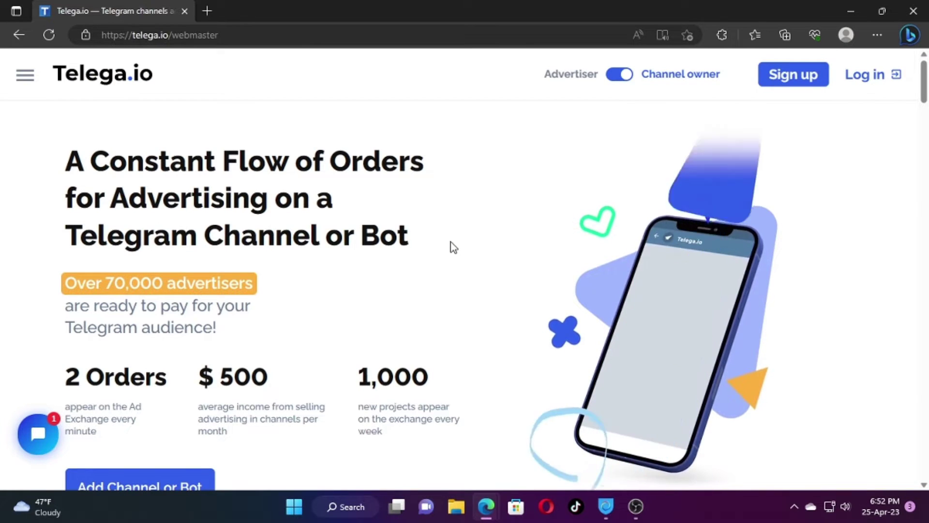
{"action": "scroll", "coordinate": [454, 249], "scroll_direction": "down", "scroll_amount": 3}
{"action": "scroll", "coordinate": [453, 257], "scroll_direction": "up", "scroll_amount": 3}
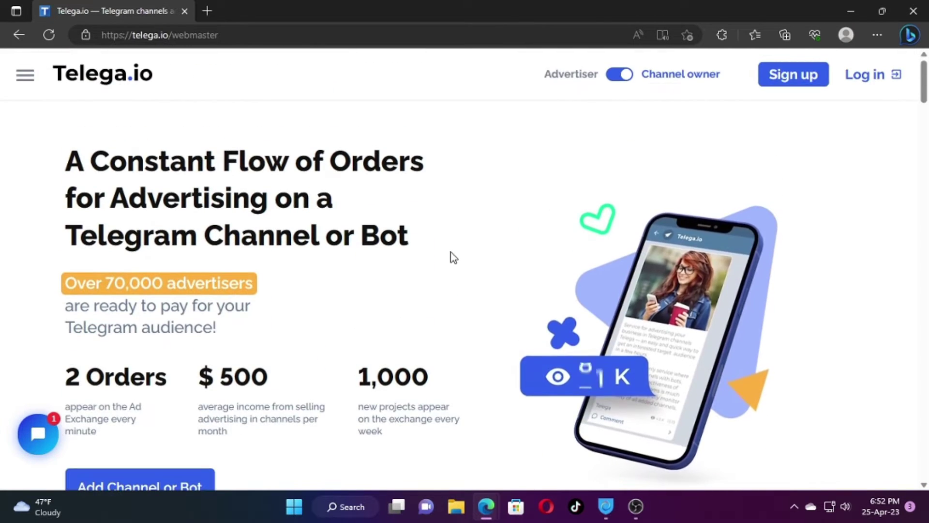
Sign up for a Telega.io account with the e-mail address and dismiss the cookie notice on the channel catalog.
{"action": "left_click", "coordinate": [793, 82]}
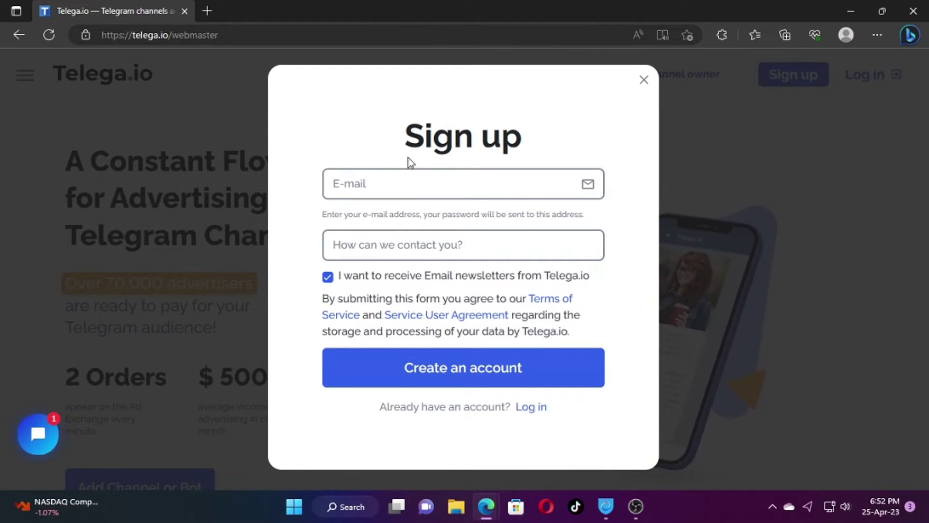
{"action": "left_click", "coordinate": [388, 188]}
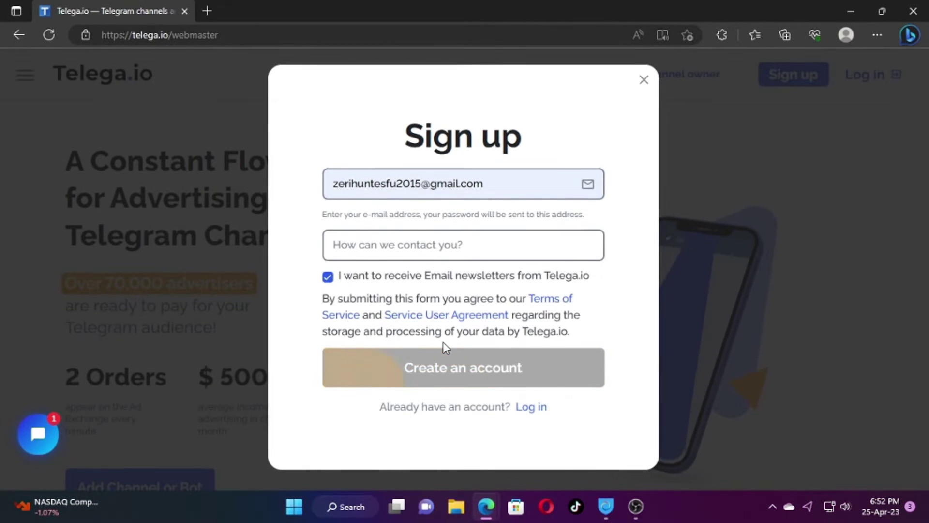
{"action": "left_click", "coordinate": [383, 370]}
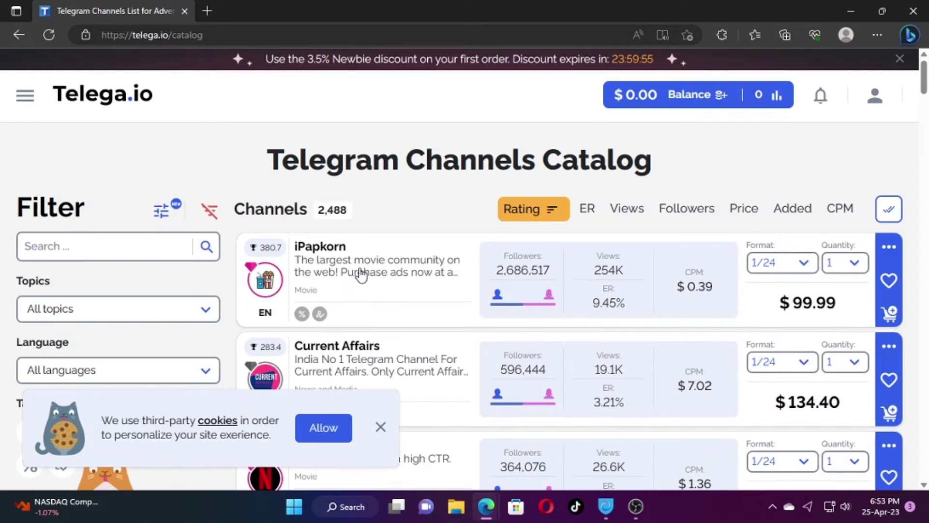
{"action": "left_click", "coordinate": [381, 423]}
Examine the channels in the Telegram Channels Catalog with their followers, views, CPM and ad prices.
{"action": "scroll", "coordinate": [417, 298], "scroll_direction": "down", "scroll_amount": 4}
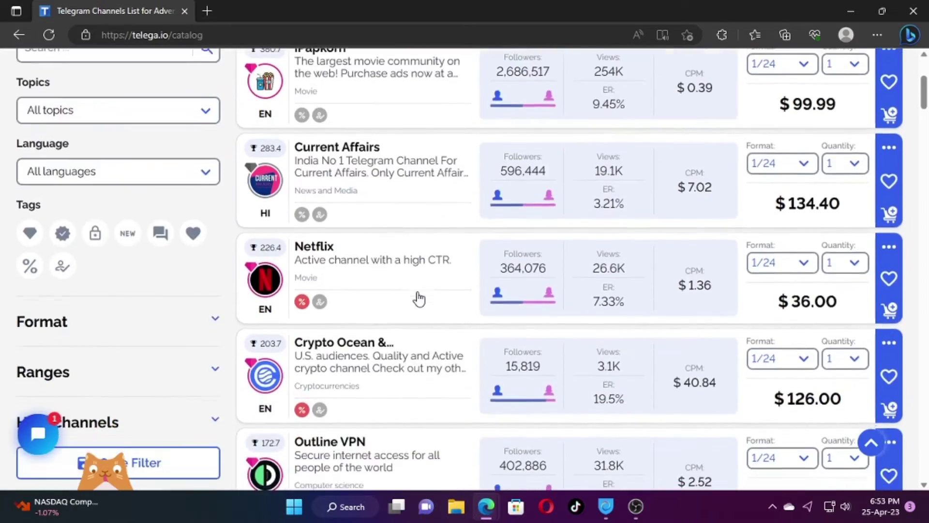
{"action": "scroll", "coordinate": [416, 297], "scroll_direction": "up", "scroll_amount": 4}
{"action": "scroll", "coordinate": [414, 305], "scroll_direction": "down", "scroll_amount": 15}
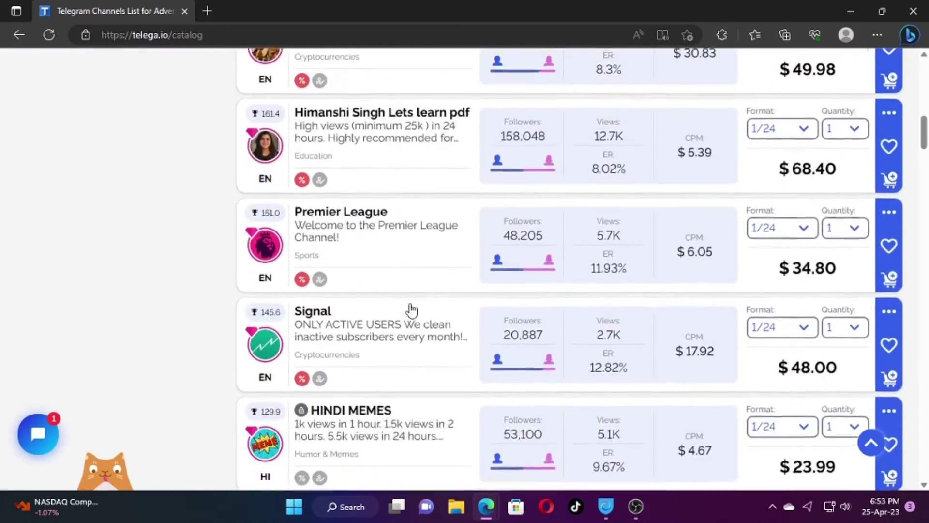
{"action": "scroll", "coordinate": [412, 309], "scroll_direction": "up", "scroll_amount": 15}
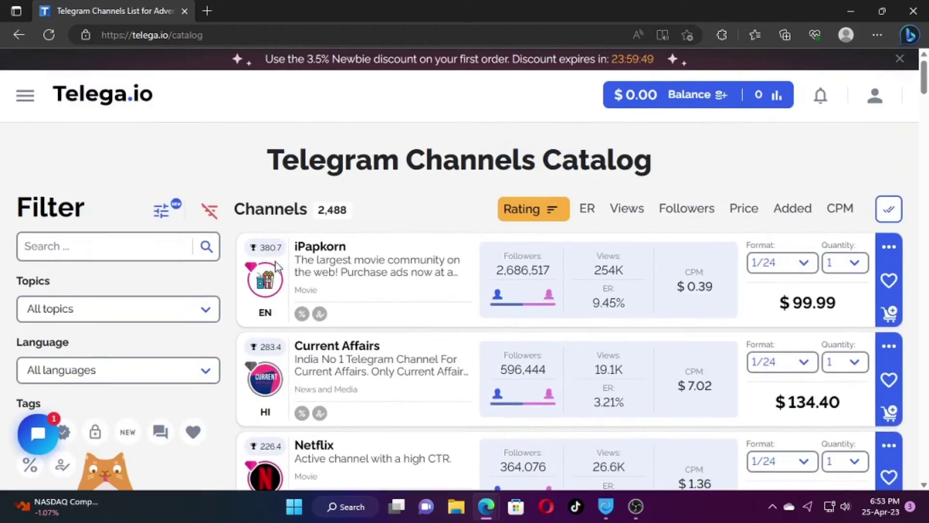
{"action": "scroll", "coordinate": [339, 260], "scroll_direction": "down", "scroll_amount": 7}
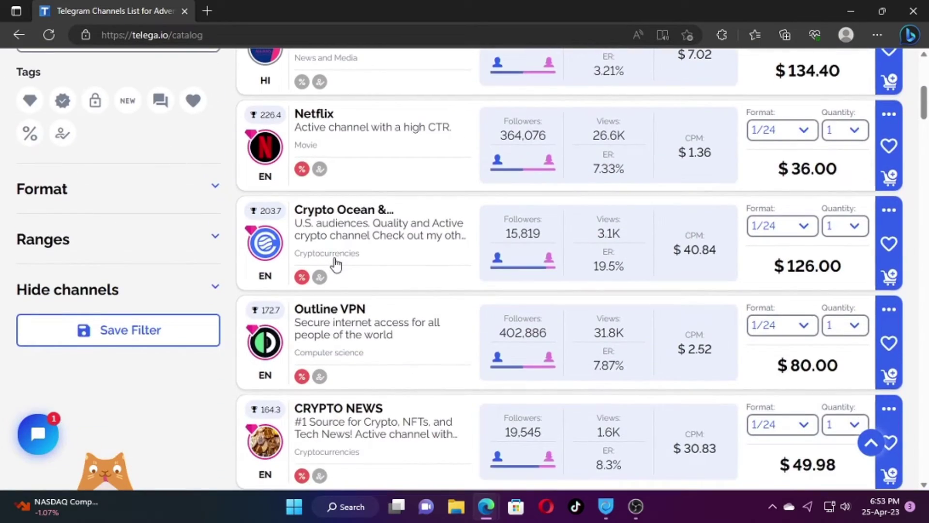
{"action": "scroll", "coordinate": [336, 264], "scroll_direction": "up", "scroll_amount": 7}
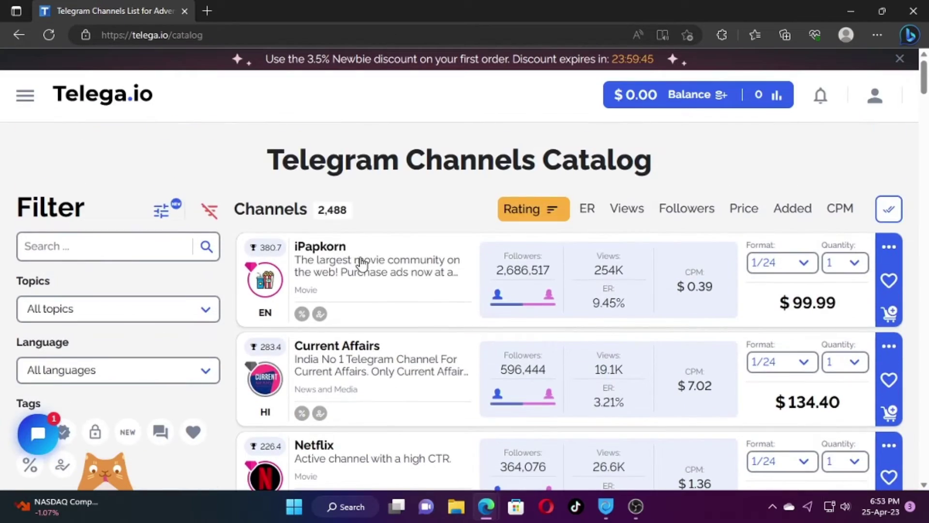
{"action": "scroll", "coordinate": [362, 264], "scroll_direction": "down", "scroll_amount": 13}
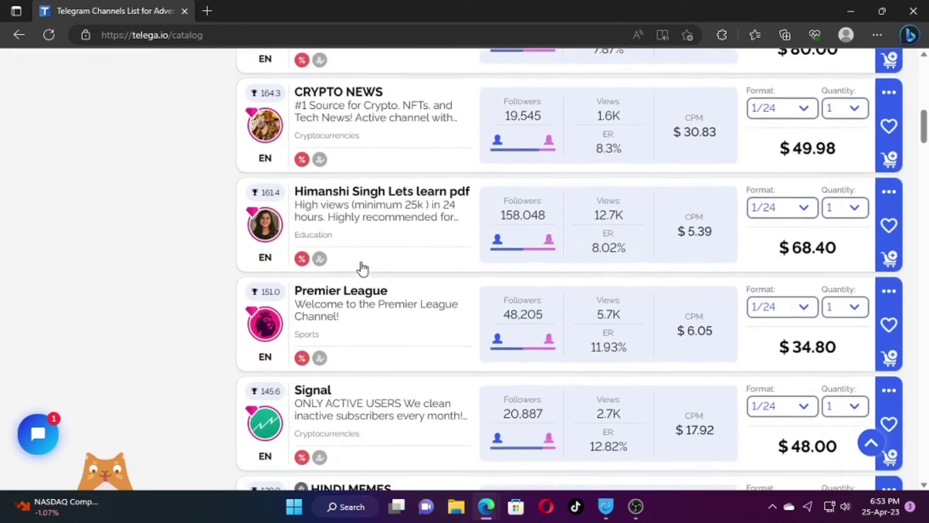
{"action": "scroll", "coordinate": [362, 267], "scroll_direction": "down", "scroll_amount": 8}
{"action": "scroll", "coordinate": [354, 280], "scroll_direction": "up", "scroll_amount": 8}
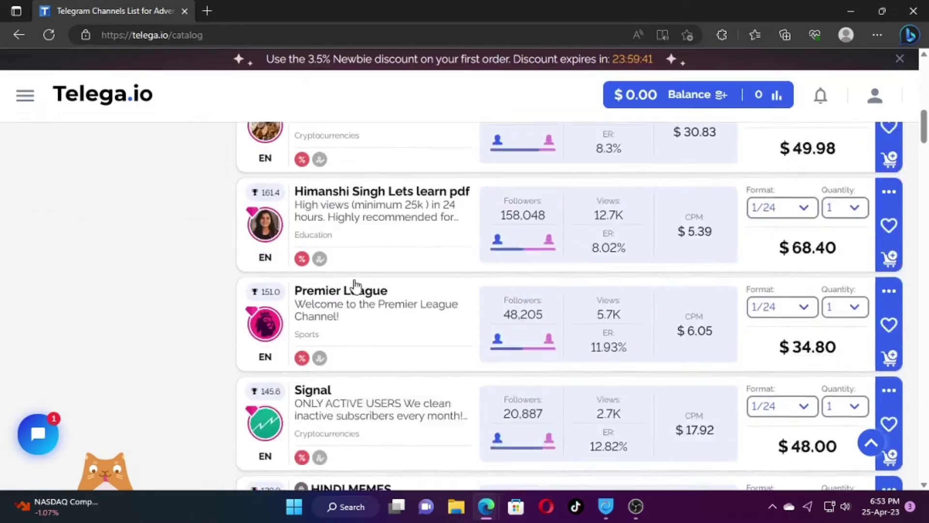
{"action": "scroll", "coordinate": [354, 281], "scroll_direction": "up", "scroll_amount": 13}
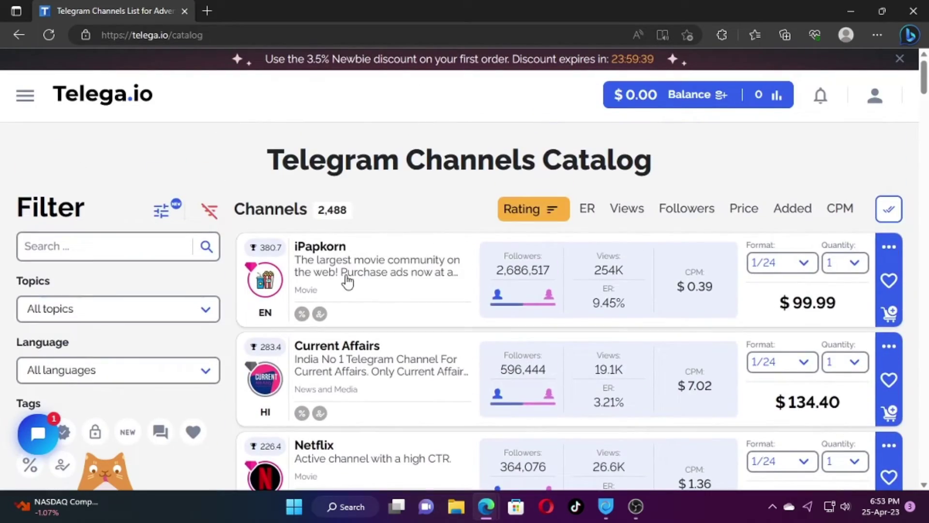
{"action": "scroll", "coordinate": [376, 279], "scroll_direction": "down", "scroll_amount": 1}
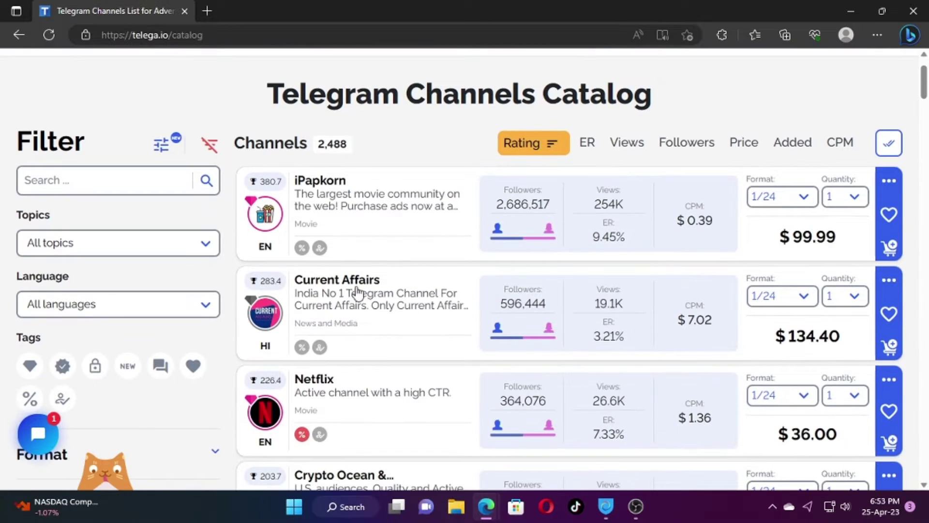
{"action": "scroll", "coordinate": [357, 292], "scroll_direction": "down", "scroll_amount": 4}
Compare iPapkorn's ad price in the 2/48 format with 1/24, and leave the format set to 1/24.
{"action": "scroll", "coordinate": [363, 225], "scroll_direction": "up", "scroll_amount": 6}
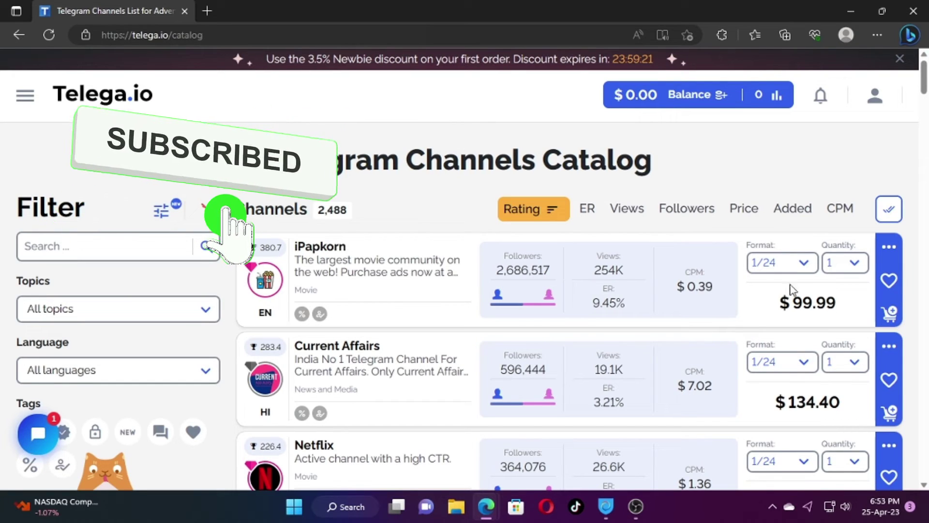
{"action": "left_click", "coordinate": [805, 264]}
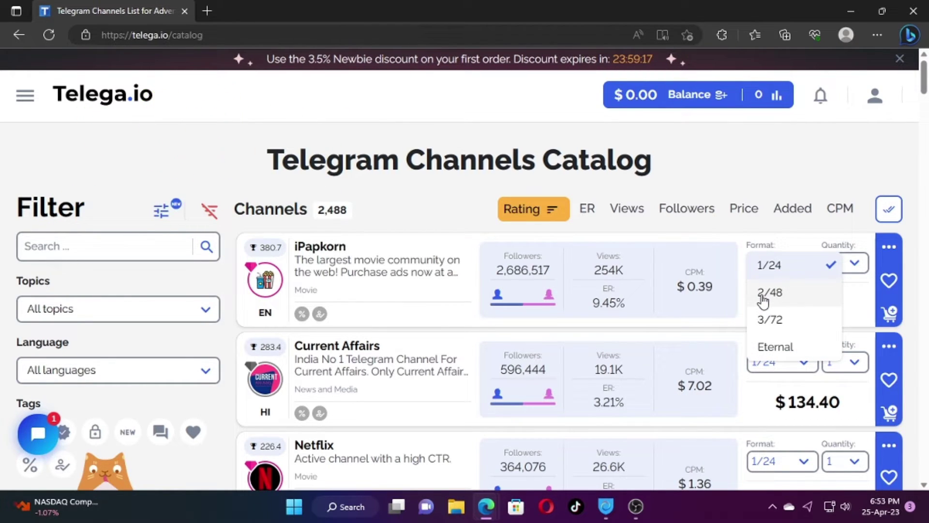
{"action": "left_click", "coordinate": [778, 297]}
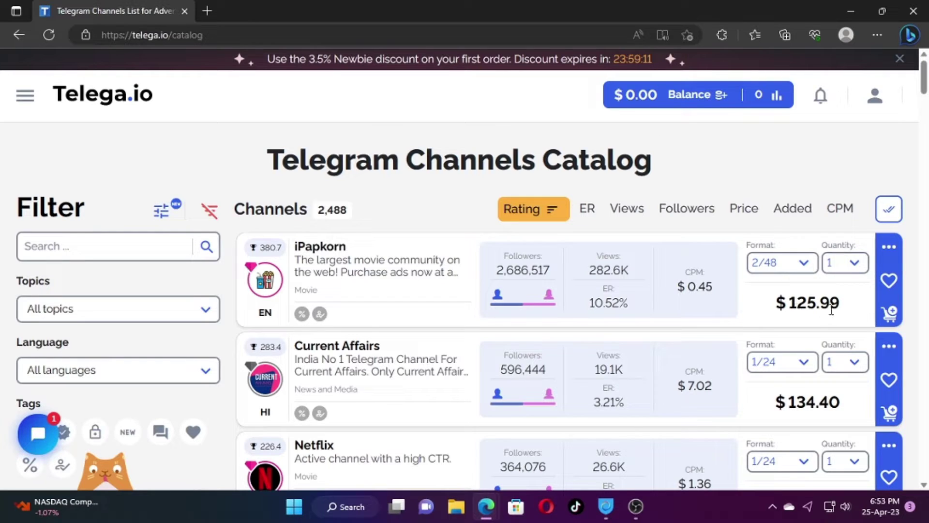
{"action": "left_click_drag", "start_coordinate": [775, 302], "coordinate": [840, 303]}
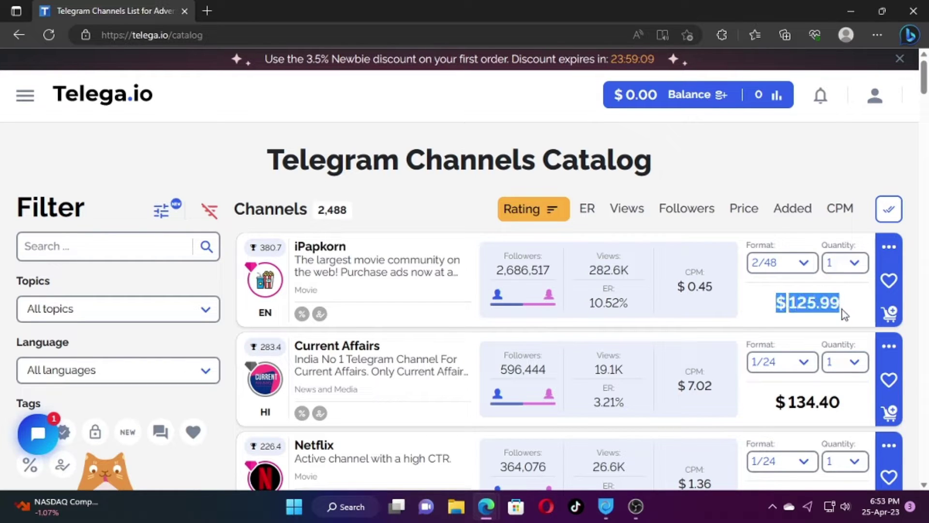
{"action": "left_click", "coordinate": [842, 309]}
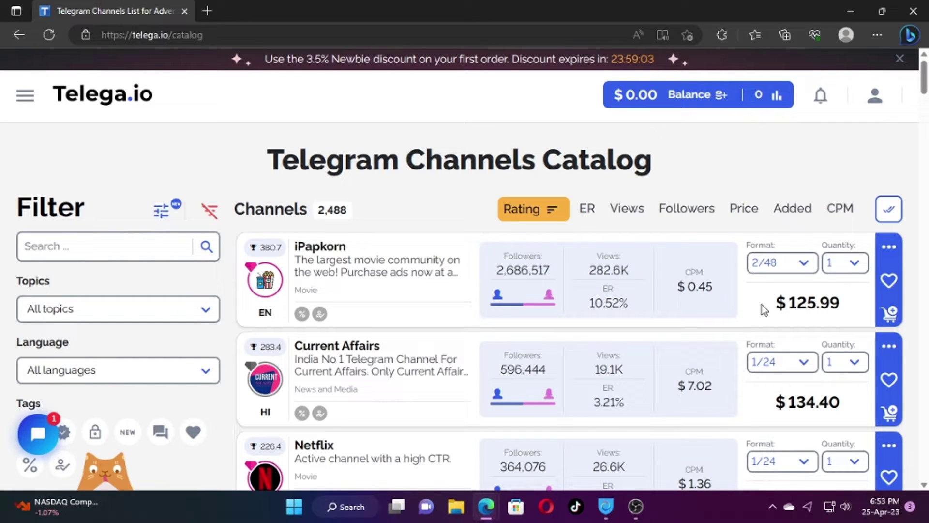
{"action": "left_click", "coordinate": [804, 267]}
{"action": "left_click", "coordinate": [771, 272]}
Look through more catalog channels and check the Premier League channel's ad format options and its 1/24 price.
{"action": "scroll", "coordinate": [775, 297], "scroll_direction": "down", "scroll_amount": 2}
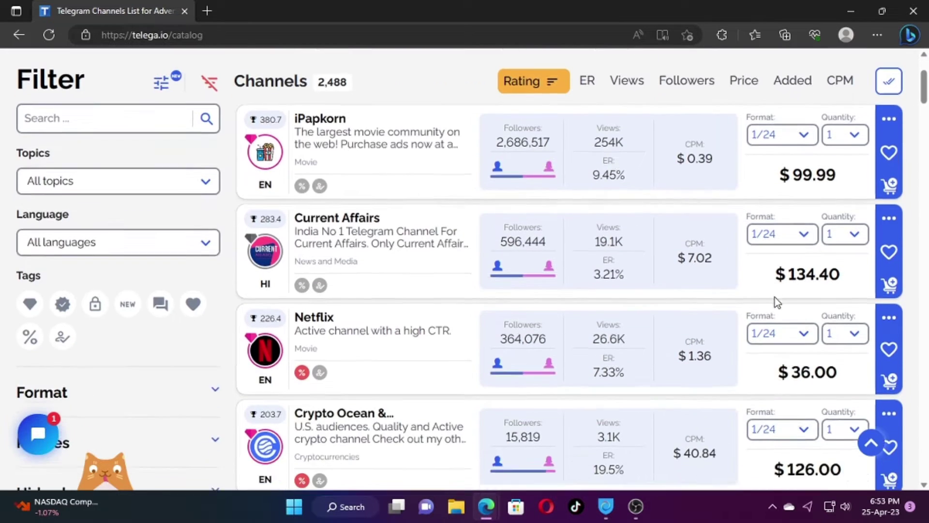
{"action": "scroll", "coordinate": [379, 245], "scroll_direction": "down", "scroll_amount": 5}
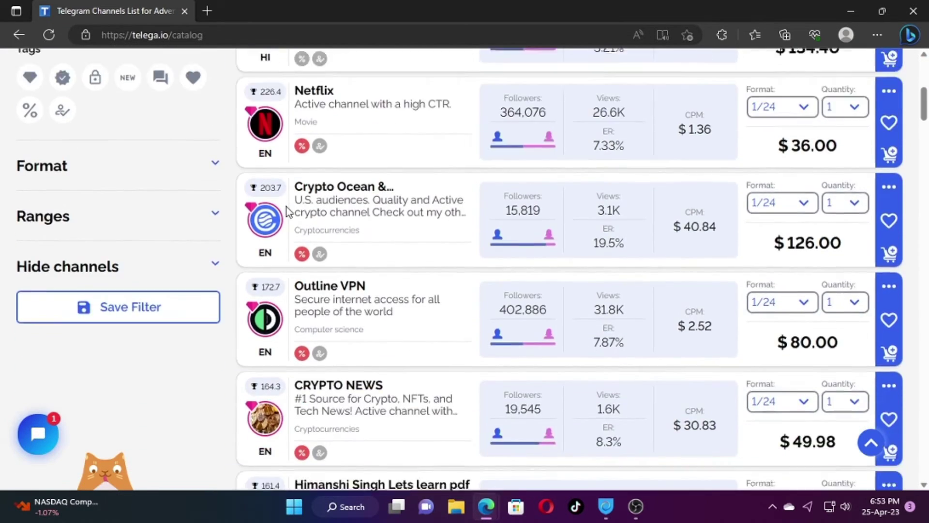
{"action": "scroll", "coordinate": [285, 213], "scroll_direction": "down", "scroll_amount": 12}
{"action": "scroll", "coordinate": [458, 274], "scroll_direction": "up", "scroll_amount": 5}
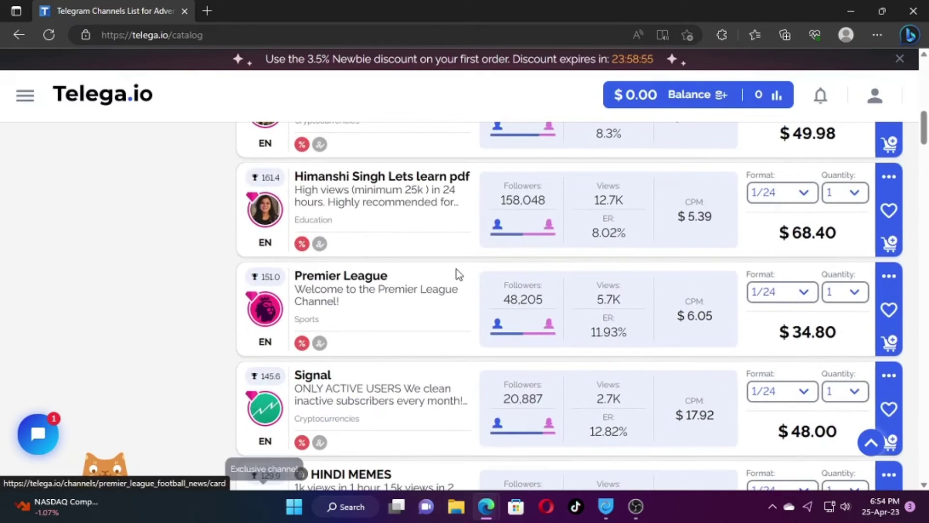
{"action": "left_click", "coordinate": [803, 299]}
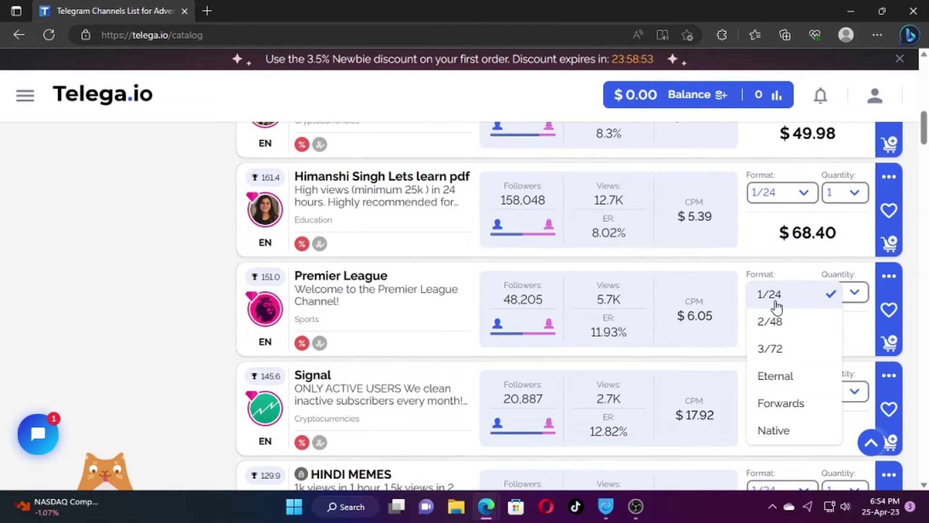
{"action": "left_click", "coordinate": [828, 296]}
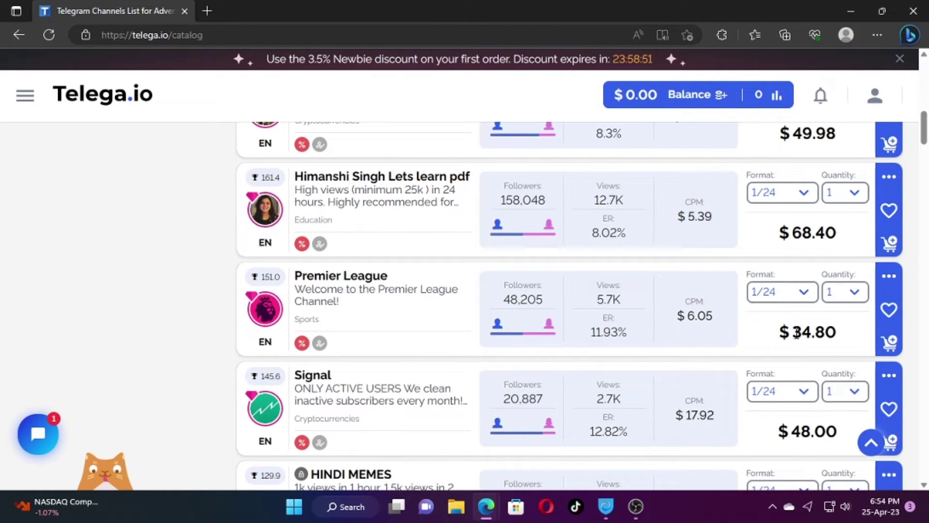
{"action": "left_click_drag", "start_coordinate": [780, 334], "coordinate": [812, 334]}
{"action": "left_click", "coordinate": [839, 332]}
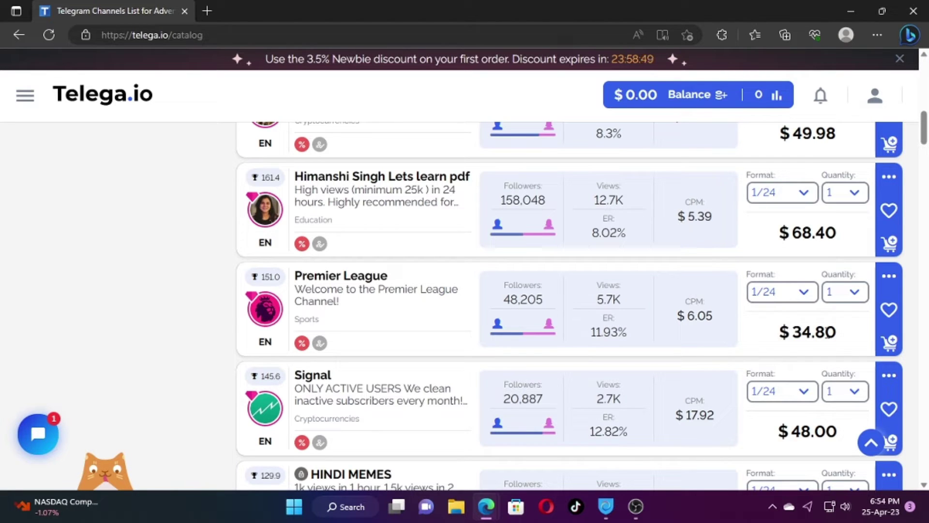
Review iPapkorn's available ad formats again and keep the 1/24 format.
{"action": "scroll", "coordinate": [805, 329], "scroll_direction": "up", "scroll_amount": 12}
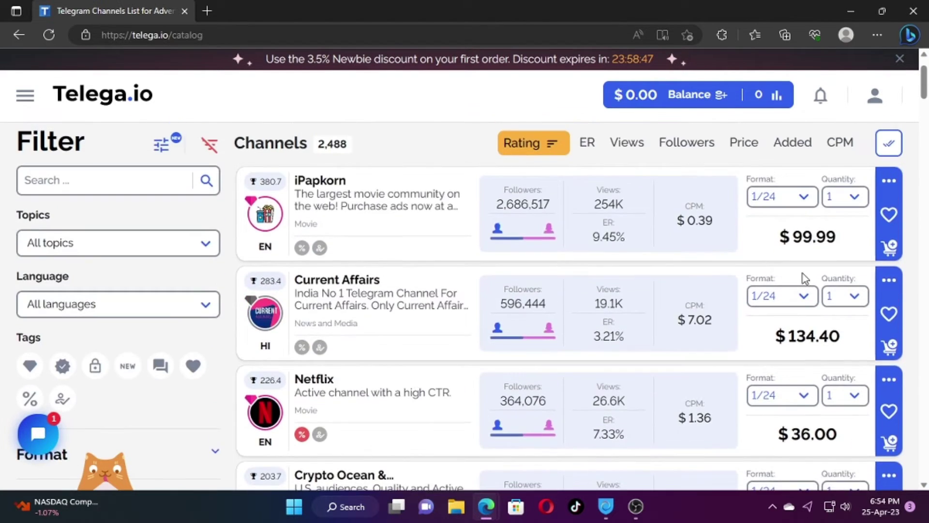
{"action": "scroll", "coordinate": [805, 279], "scroll_direction": "up", "scroll_amount": 1}
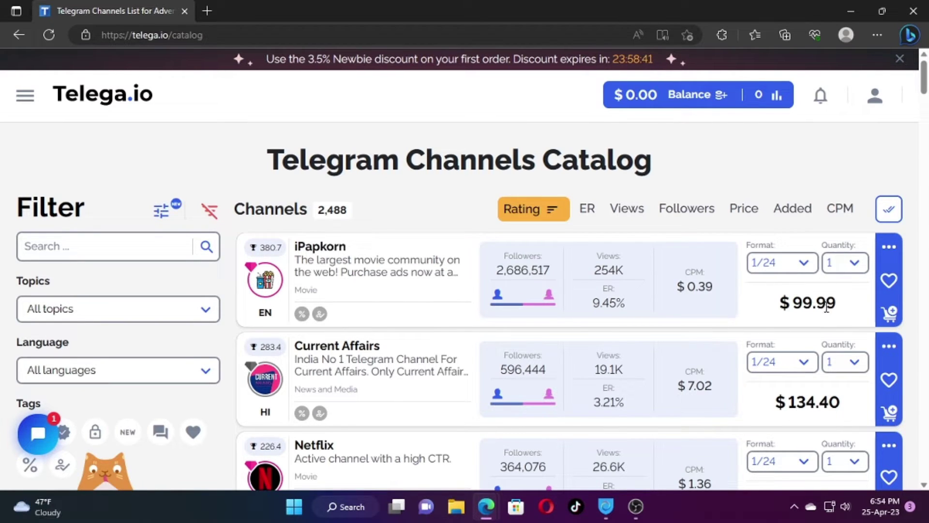
{"action": "scroll", "coordinate": [842, 308], "scroll_direction": "down", "scroll_amount": 1}
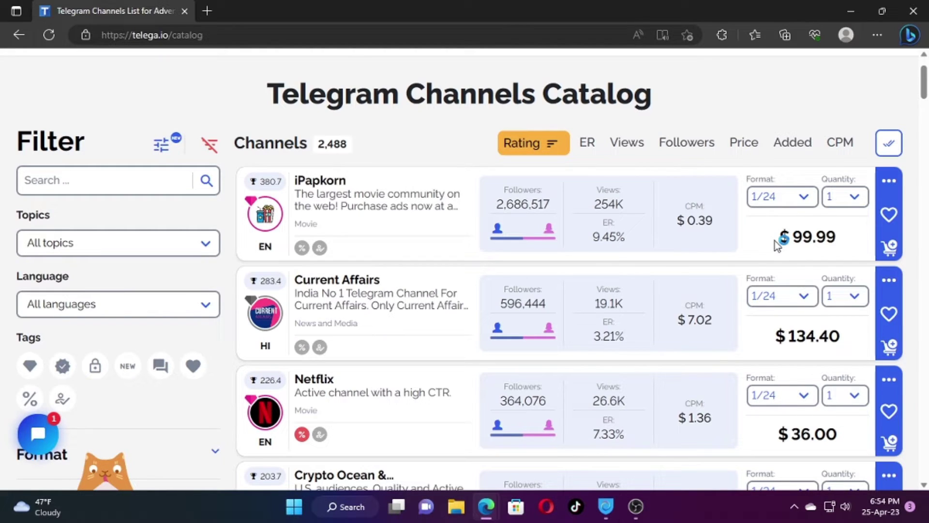
{"action": "left_click", "coordinate": [804, 202]}
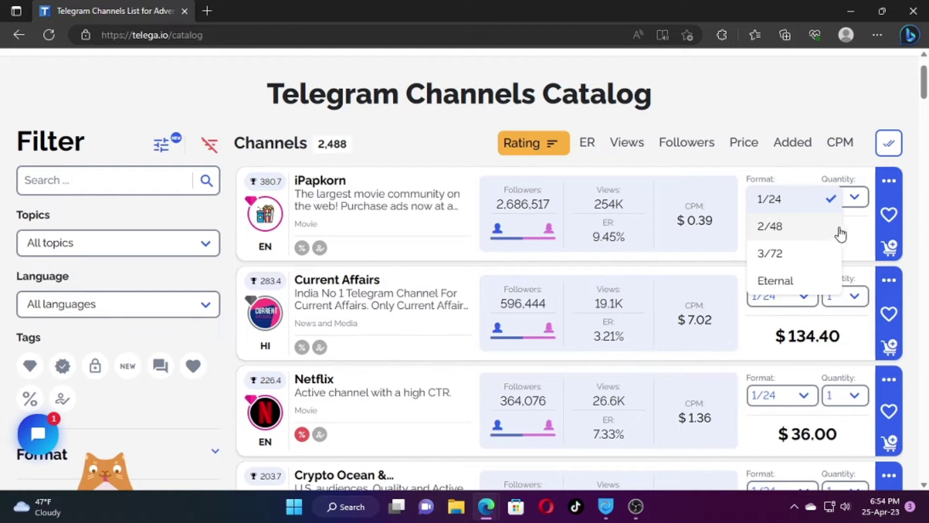
{"action": "left_click", "coordinate": [856, 226]}
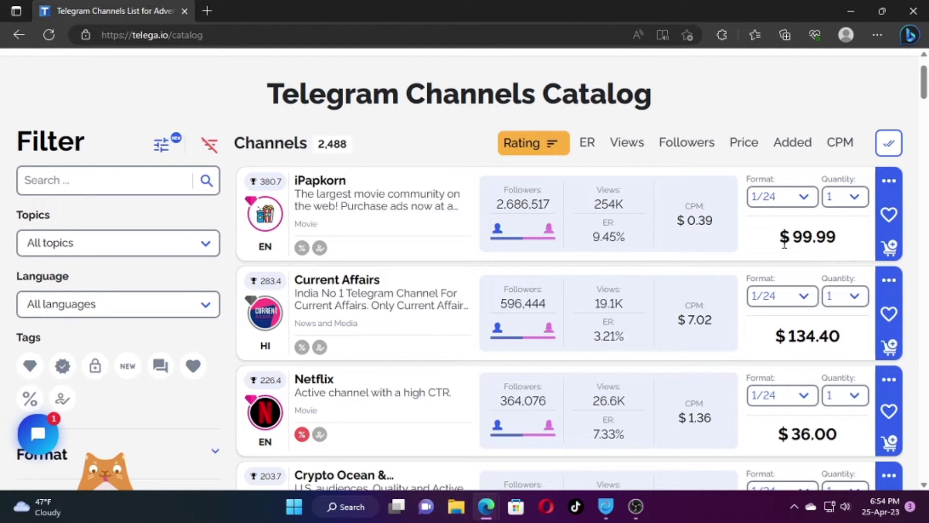
Search the channel catalog for "ethiopia".
{"action": "scroll", "coordinate": [785, 244], "scroll_direction": "up", "scroll_amount": 2}
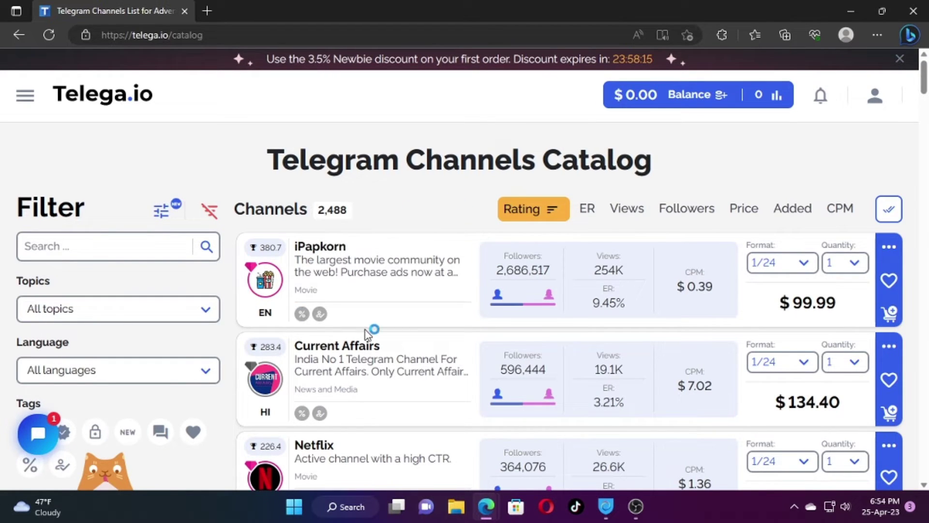
{"action": "scroll", "coordinate": [366, 334], "scroll_direction": "down", "scroll_amount": 4}
{"action": "scroll", "coordinate": [364, 337], "scroll_direction": "up", "scroll_amount": 4}
{"action": "left_click", "coordinate": [67, 246]}
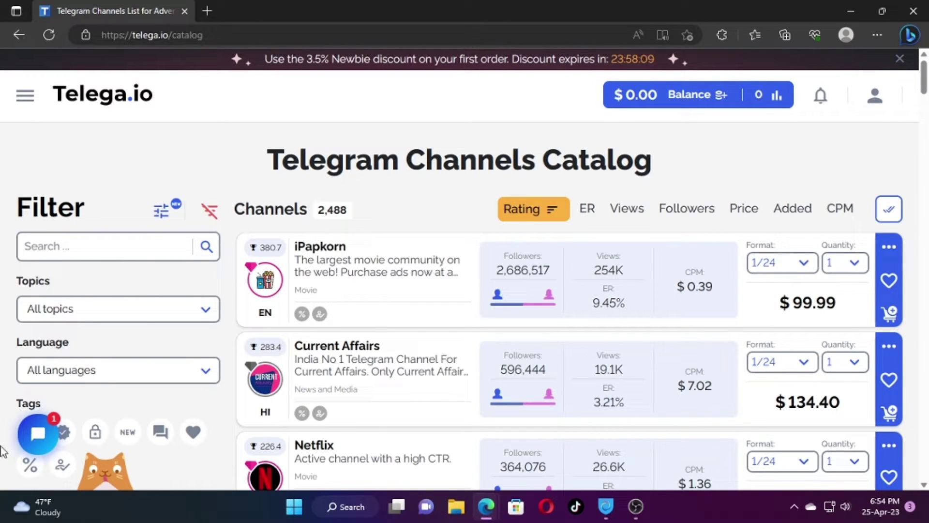
{"action": "type", "text": "ethi"}
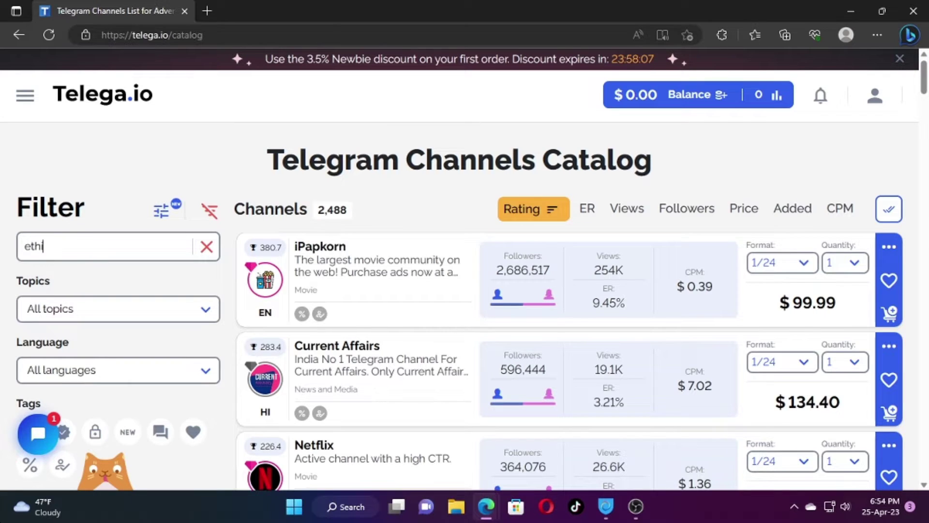
{"action": "type", "text": "opia"}
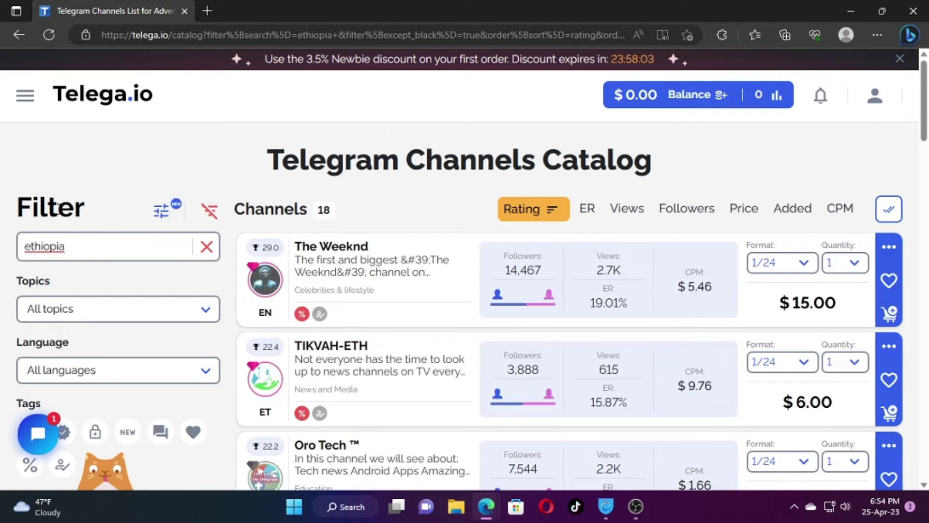
Examine the Ethiopian channels in the search results and highlight the CNN News channel's ad price.
{"action": "scroll", "coordinate": [360, 271], "scroll_direction": "down", "scroll_amount": 5}
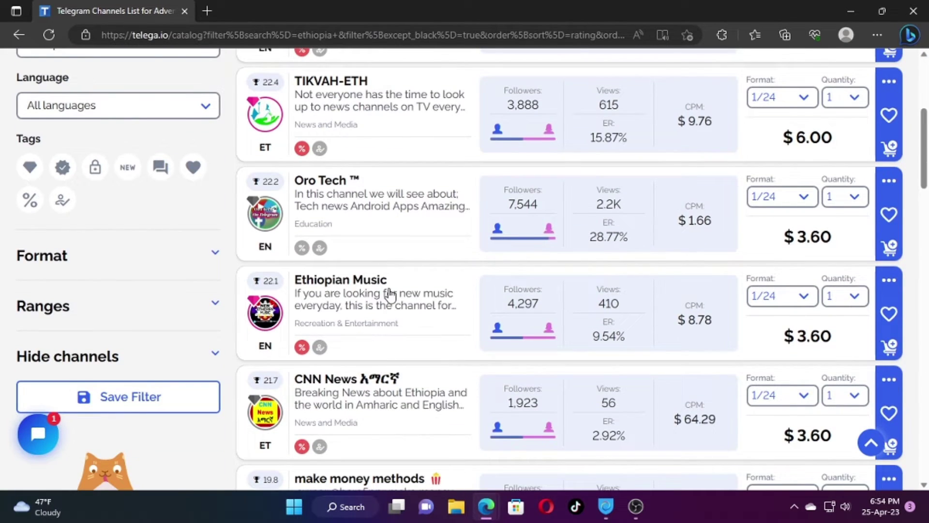
{"action": "scroll", "coordinate": [401, 300], "scroll_direction": "down", "scroll_amount": 1}
{"action": "scroll", "coordinate": [401, 320], "scroll_direction": "down", "scroll_amount": 3}
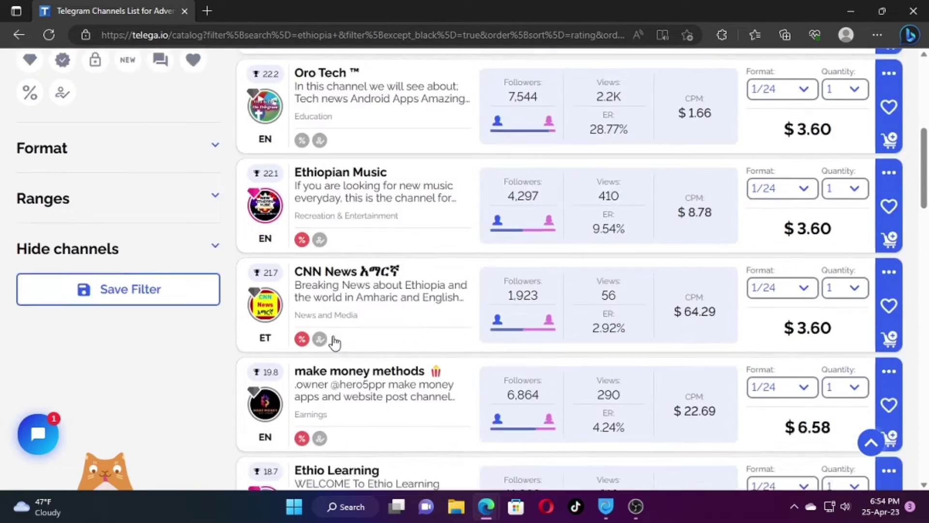
{"action": "scroll", "coordinate": [368, 290], "scroll_direction": "up", "scroll_amount": 5}
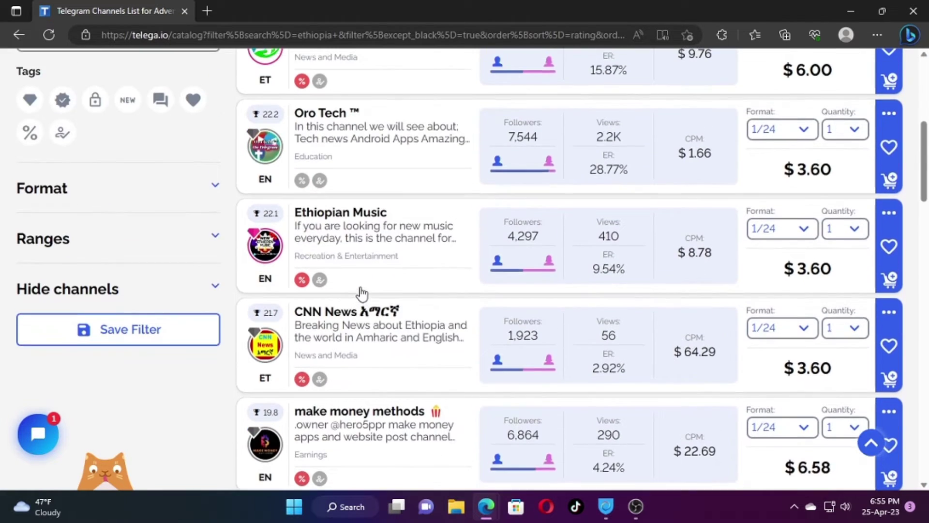
{"action": "scroll", "coordinate": [359, 286], "scroll_direction": "down", "scroll_amount": 10}
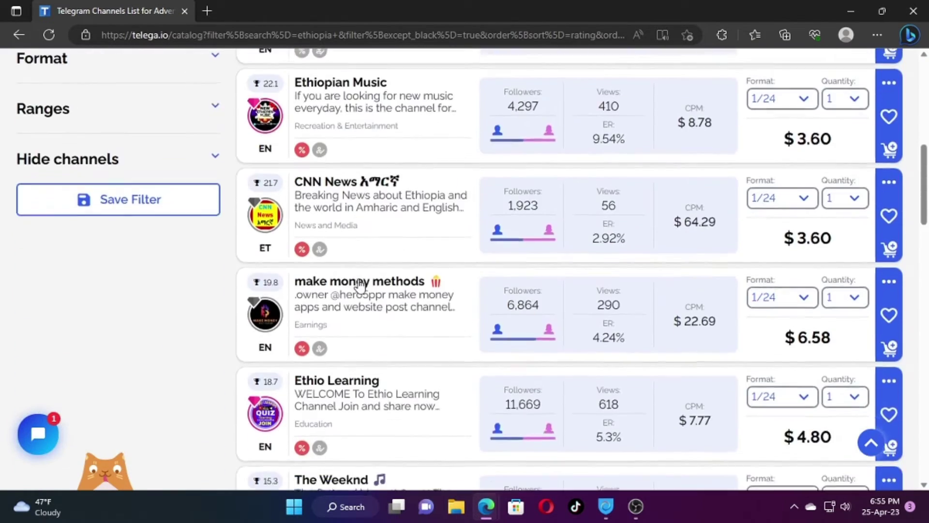
{"action": "scroll", "coordinate": [360, 286], "scroll_direction": "up", "scroll_amount": 8}
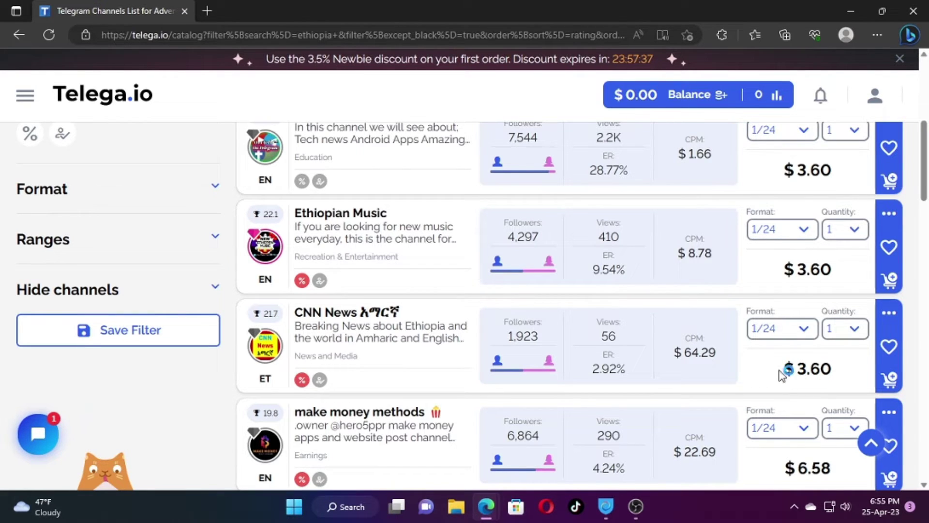
{"action": "left_click_drag", "start_coordinate": [781, 375], "coordinate": [817, 376]}
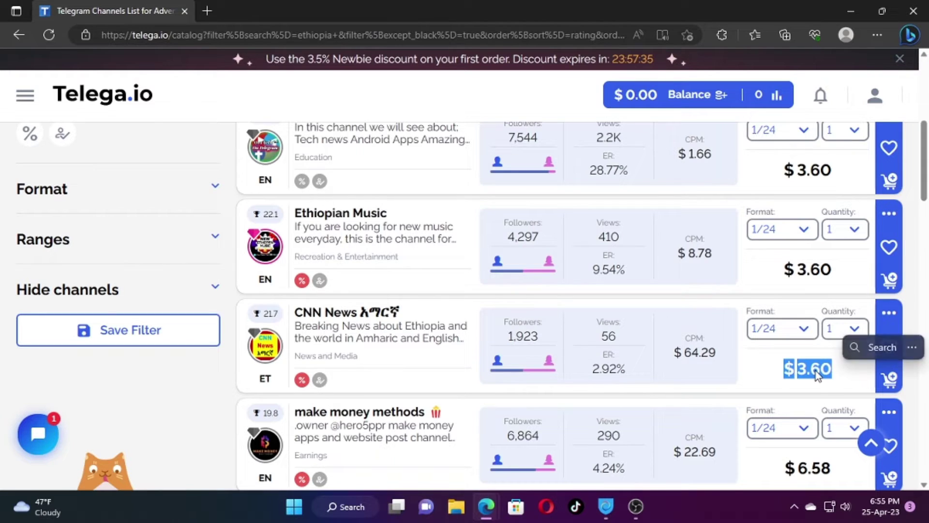
{"action": "left_click", "coordinate": [817, 376]}
Look further through the ethiopia results and highlight the ad price of The Weeknd music channel.
{"action": "scroll", "coordinate": [784, 358], "scroll_direction": "down", "scroll_amount": 3}
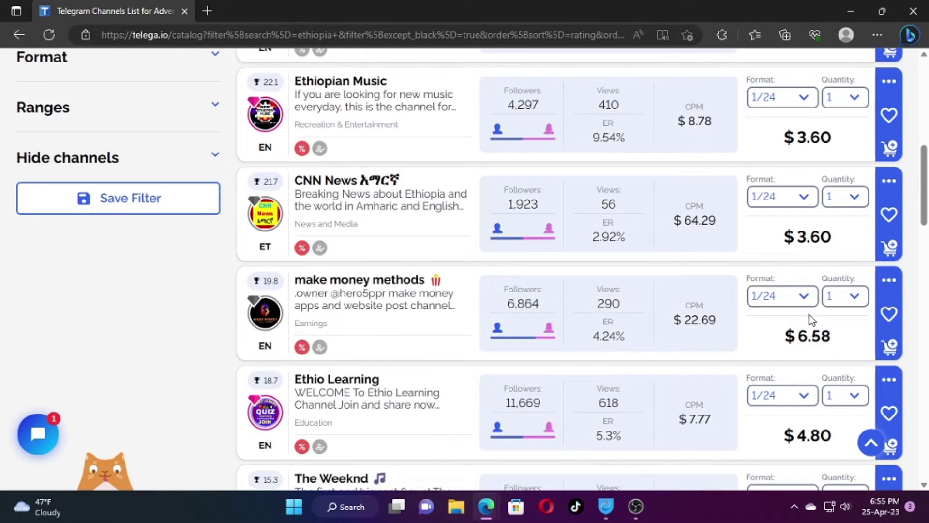
{"action": "scroll", "coordinate": [846, 347], "scroll_direction": "down", "scroll_amount": 4}
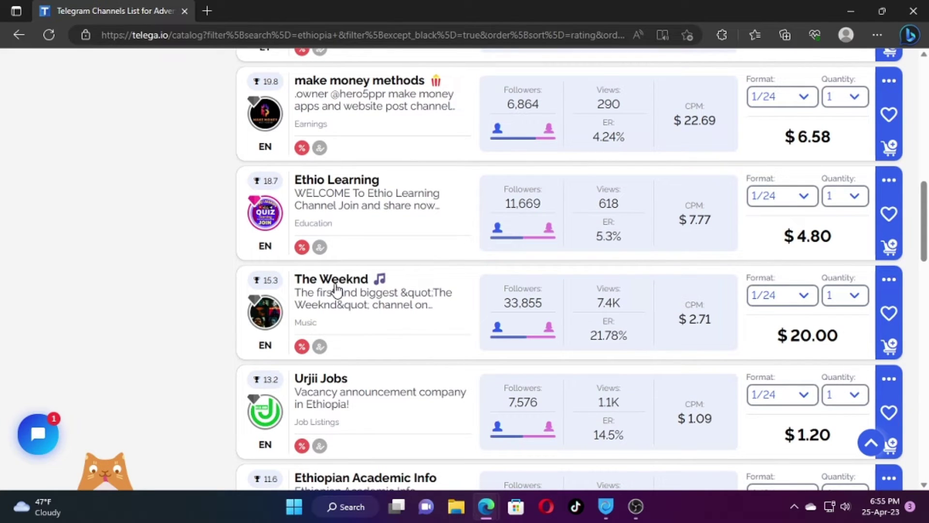
{"action": "scroll", "coordinate": [324, 310], "scroll_direction": "down", "scroll_amount": 1}
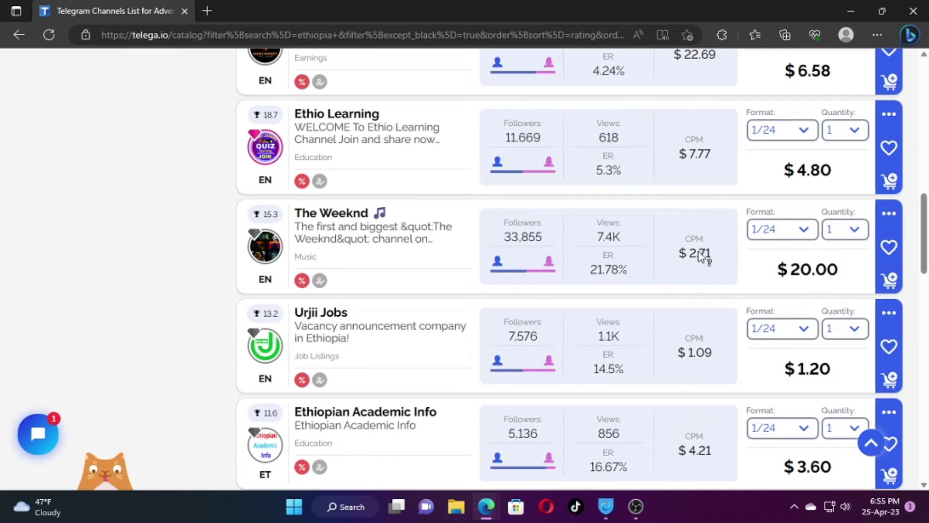
{"action": "left_click_drag", "start_coordinate": [796, 263], "coordinate": [840, 271]}
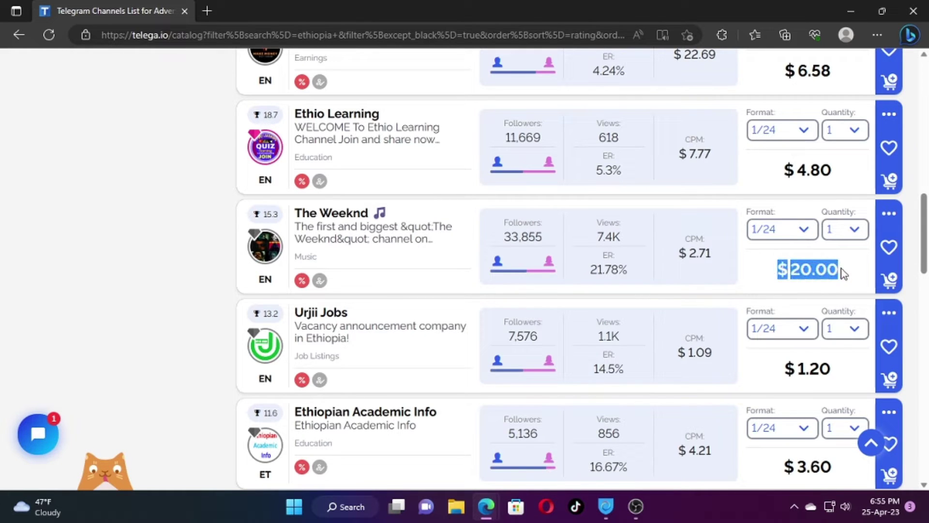
{"action": "scroll", "coordinate": [816, 273], "scroll_direction": "up", "scroll_amount": 3}
{"action": "scroll", "coordinate": [808, 225], "scroll_direction": "down", "scroll_amount": 3}
{"action": "left_click", "coordinate": [802, 272]}
Compare The Weeknd music channel with its neighbouring results, checking its follower count and sex ratio.
{"action": "scroll", "coordinate": [809, 273], "scroll_direction": "up", "scroll_amount": 5}
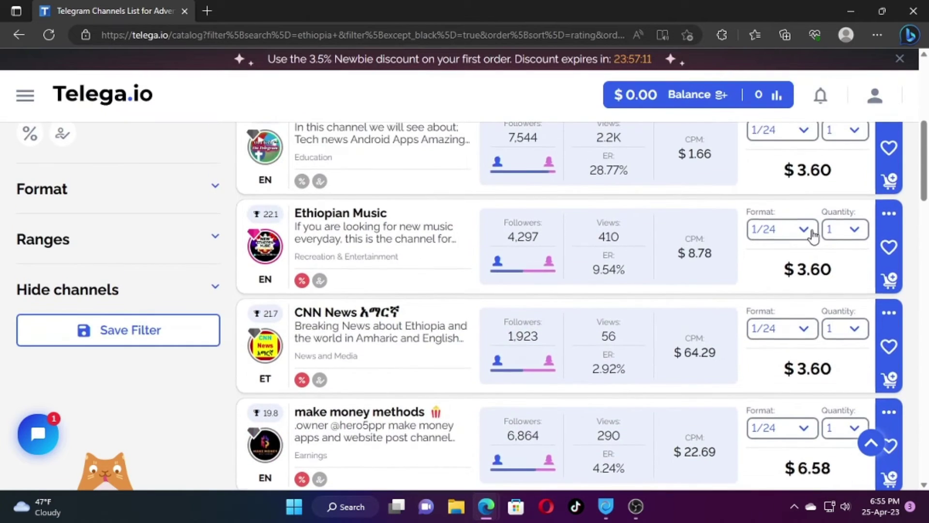
{"action": "scroll", "coordinate": [809, 279], "scroll_direction": "down", "scroll_amount": 3}
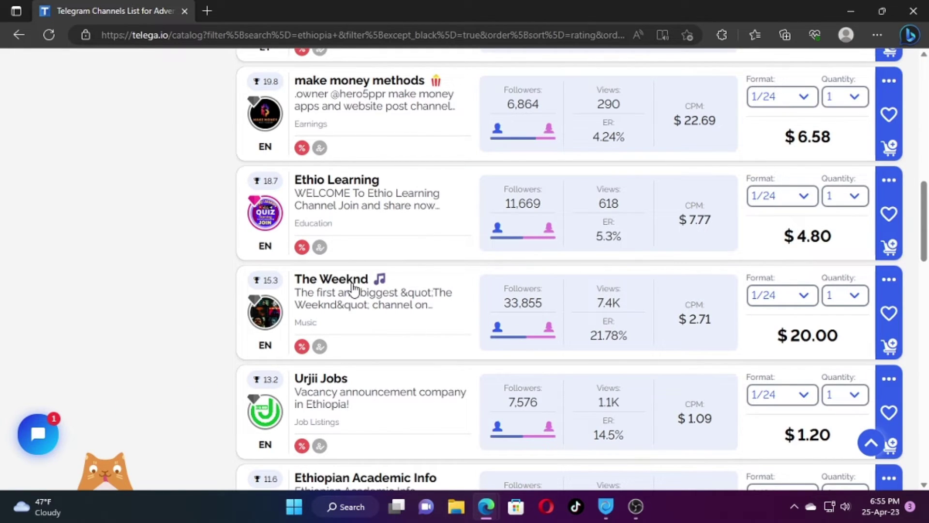
{"action": "scroll", "coordinate": [353, 287], "scroll_direction": "up", "scroll_amount": 1}
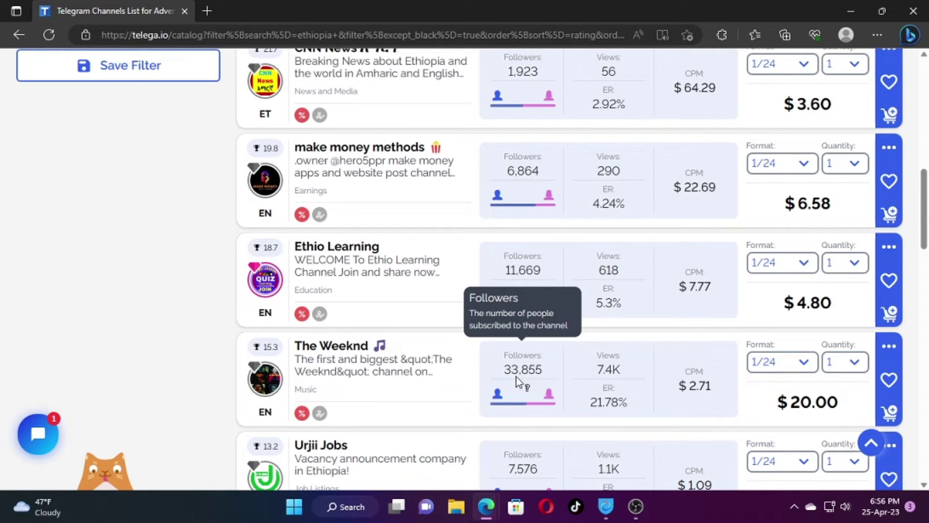
{"action": "mouse_move", "coordinate": [550, 386]}
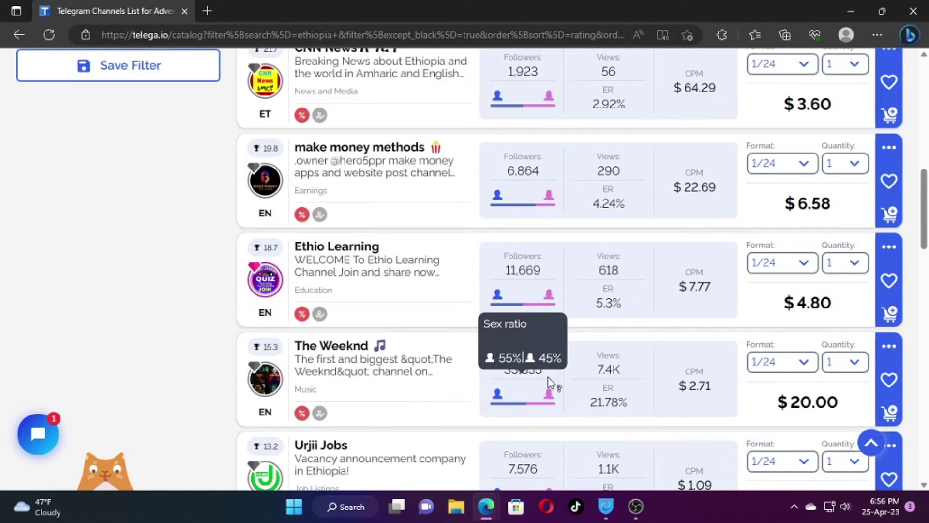
{"action": "scroll", "coordinate": [547, 375], "scroll_direction": "up", "scroll_amount": 1}
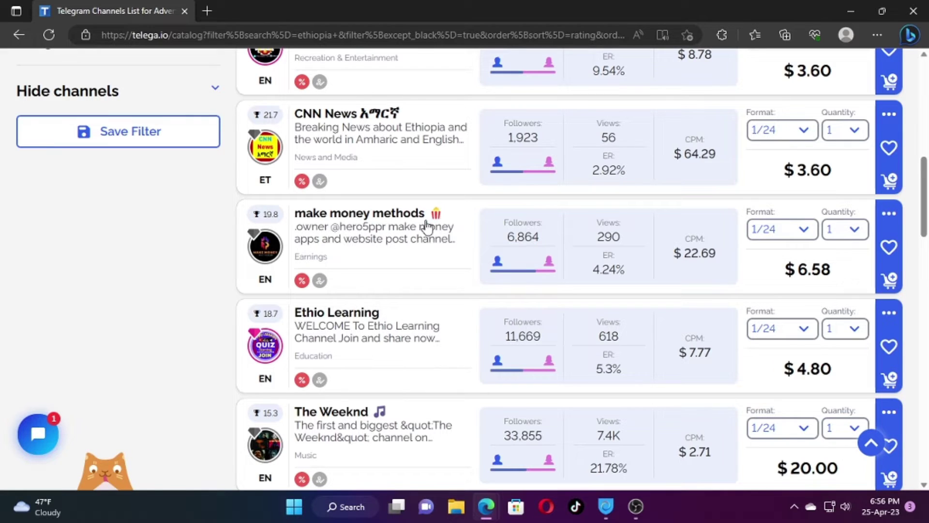
Compare follower counts and sex ratios of make money methods, The Weeknd and neighbouring channels, and dismiss the Windows 11 suggestion.
{"action": "mouse_move", "coordinate": [527, 250]}
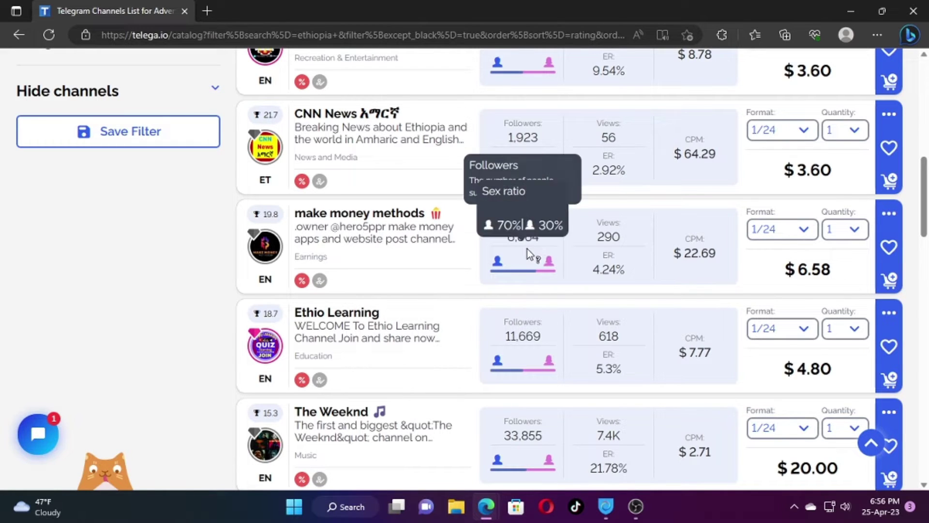
{"action": "scroll", "coordinate": [527, 249], "scroll_direction": "down", "scroll_amount": 1}
{"action": "scroll", "coordinate": [527, 248], "scroll_direction": "down", "scroll_amount": 2}
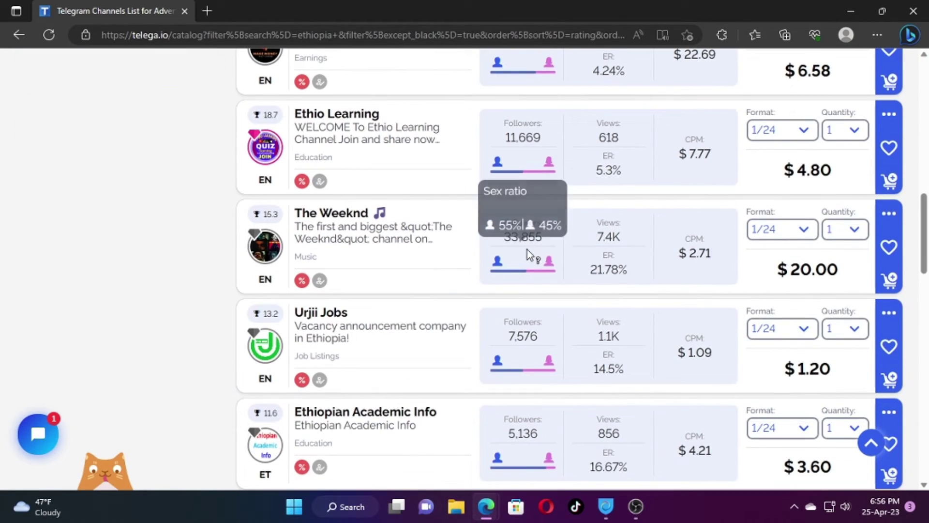
{"action": "scroll", "coordinate": [527, 201], "scroll_direction": "up", "scroll_amount": 1}
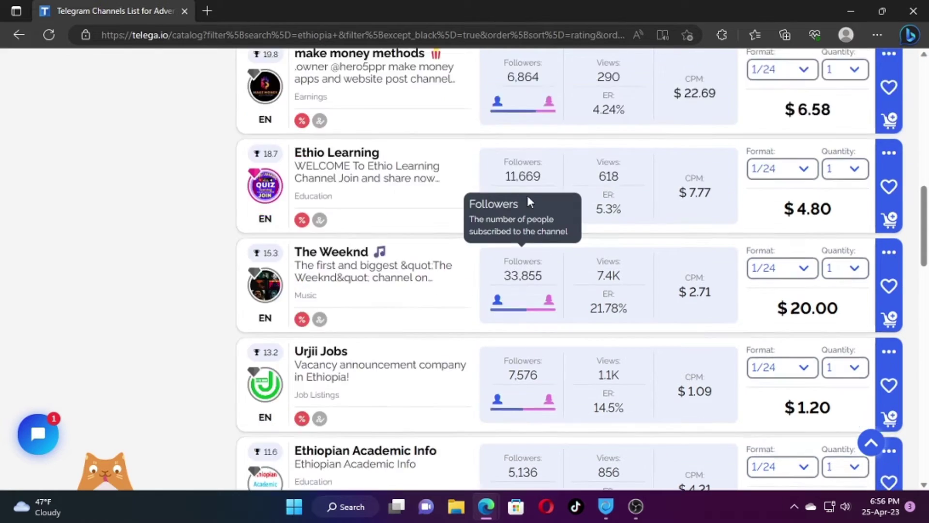
{"action": "scroll", "coordinate": [527, 198], "scroll_direction": "up", "scroll_amount": 2}
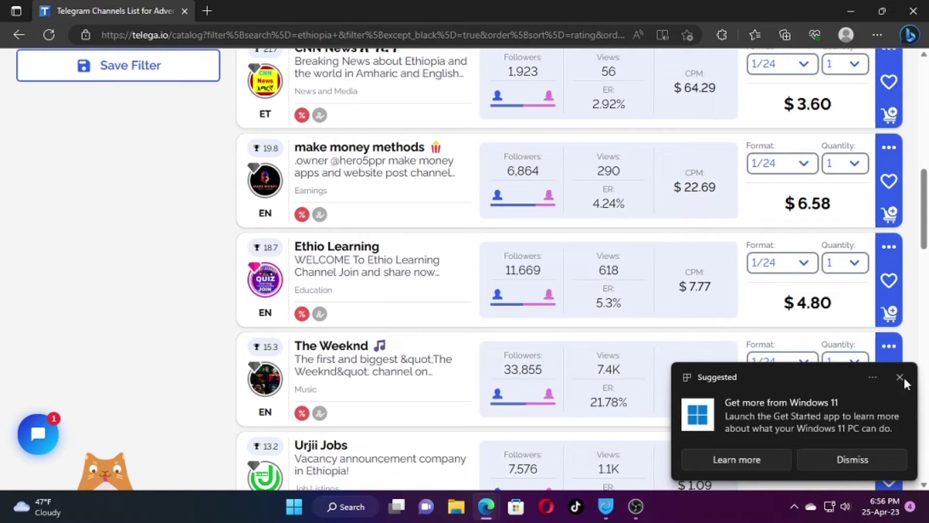
{"action": "left_click", "coordinate": [899, 377]}
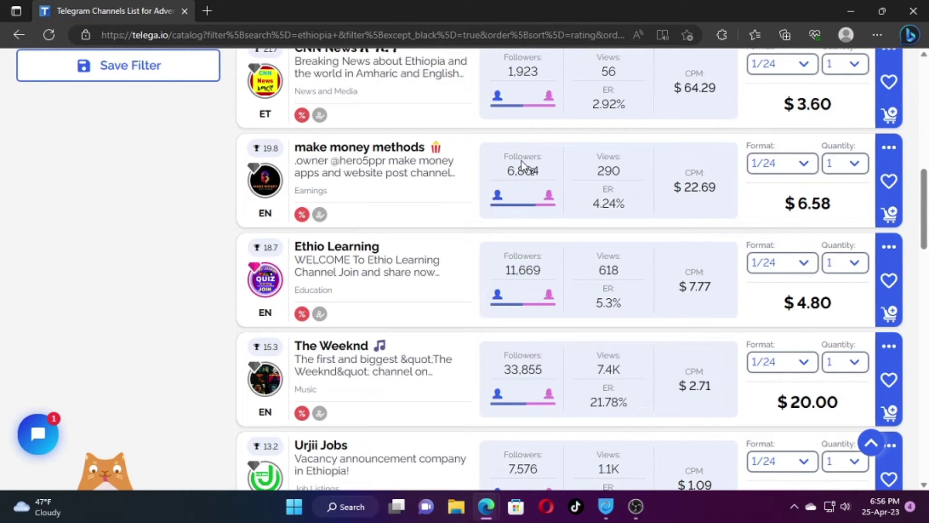
{"action": "mouse_move", "coordinate": [505, 173]}
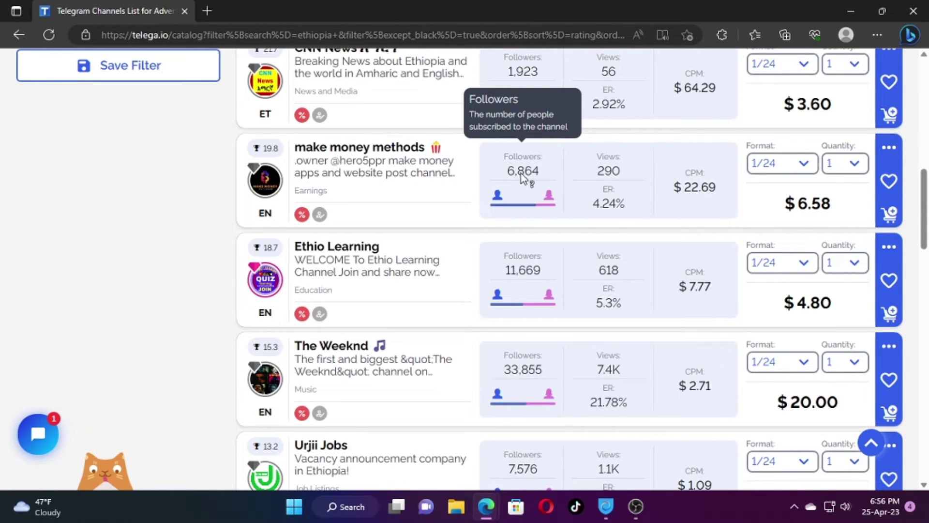
{"action": "scroll", "coordinate": [525, 203], "scroll_direction": "down", "scroll_amount": 1}
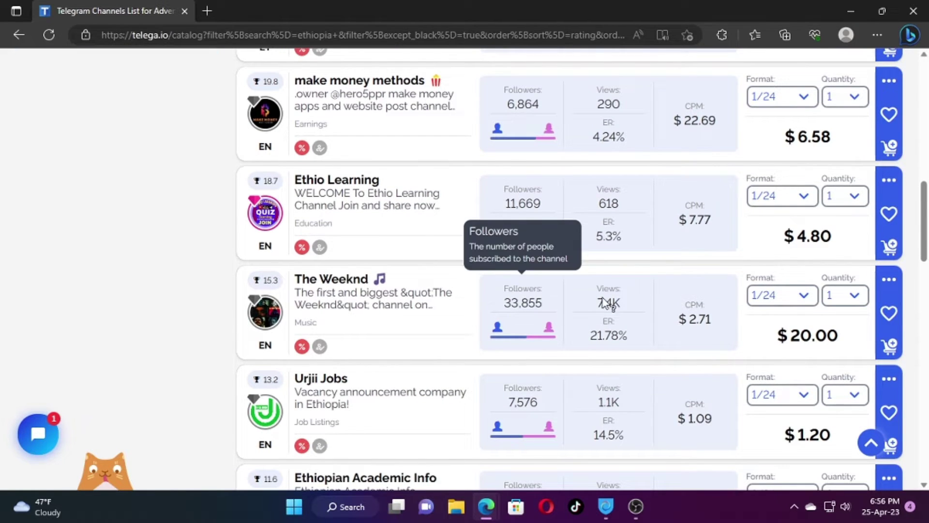
{"action": "mouse_move", "coordinate": [515, 311]}
{"action": "scroll", "coordinate": [541, 308], "scroll_direction": "up", "scroll_amount": 5}
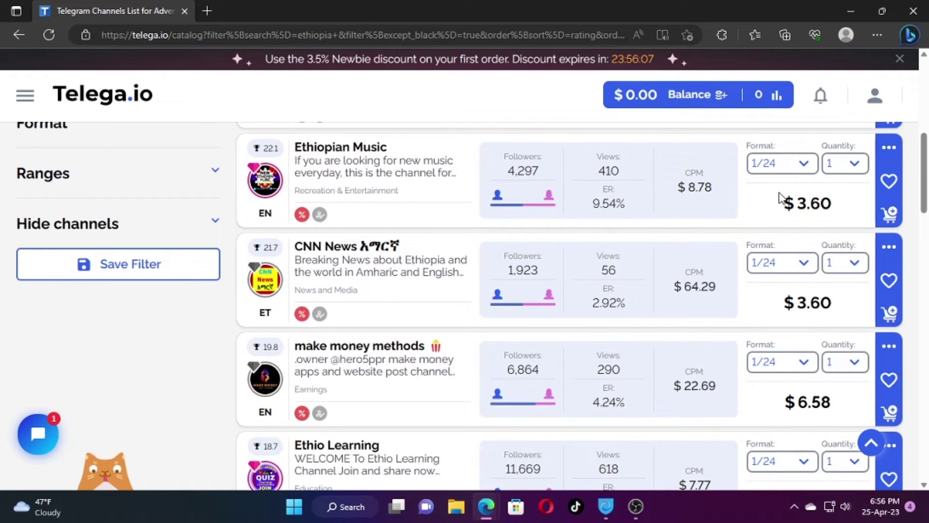
Open the channel owner's My channels and chats page and look over its contents.
{"action": "scroll", "coordinate": [780, 199], "scroll_direction": "up", "scroll_amount": 8}
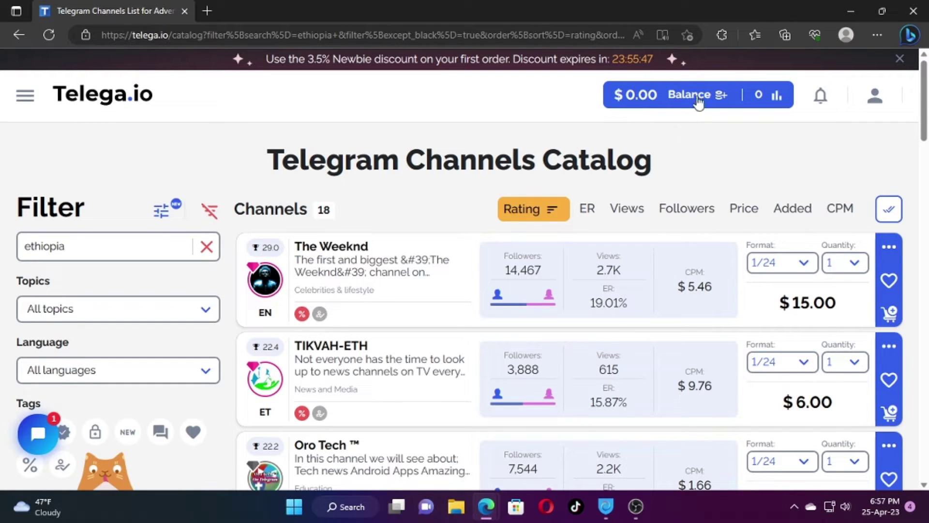
{"action": "left_click", "coordinate": [876, 104]}
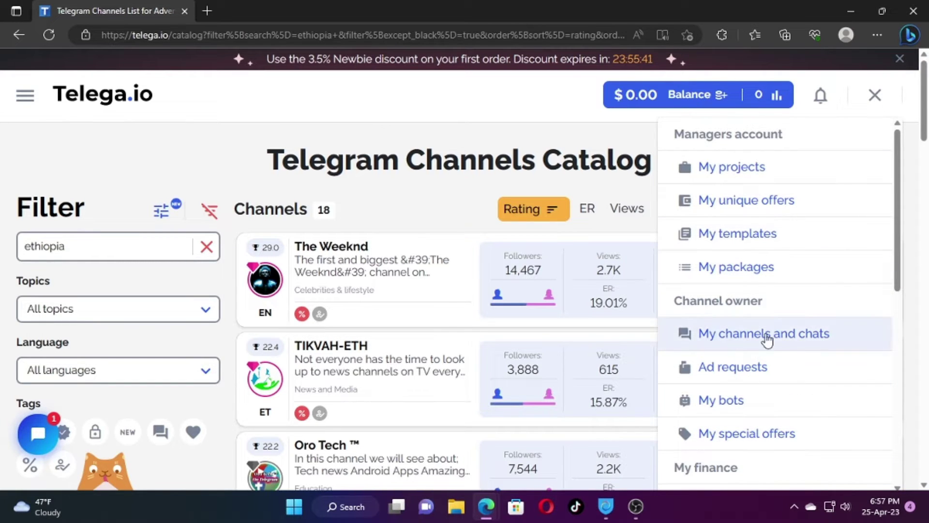
{"action": "left_click", "coordinate": [790, 336]}
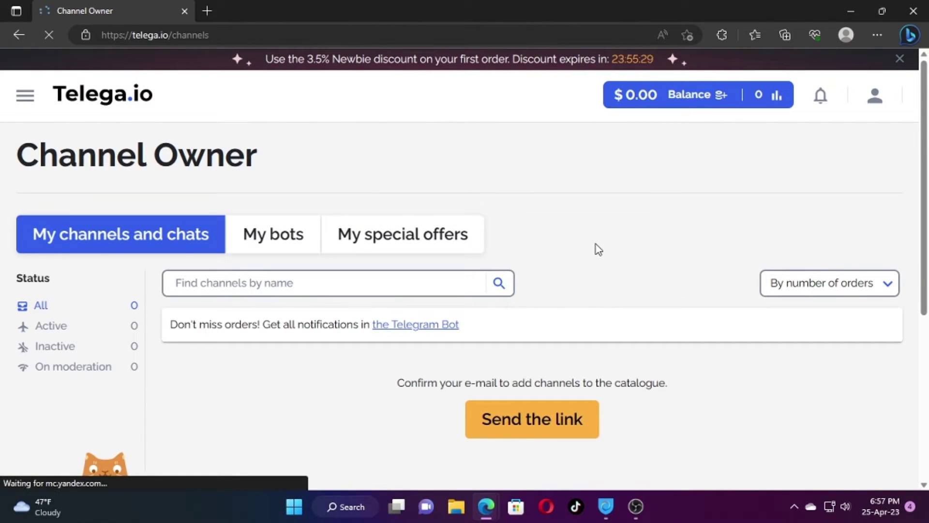
{"action": "scroll", "coordinate": [589, 236], "scroll_direction": "down", "scroll_amount": 1}
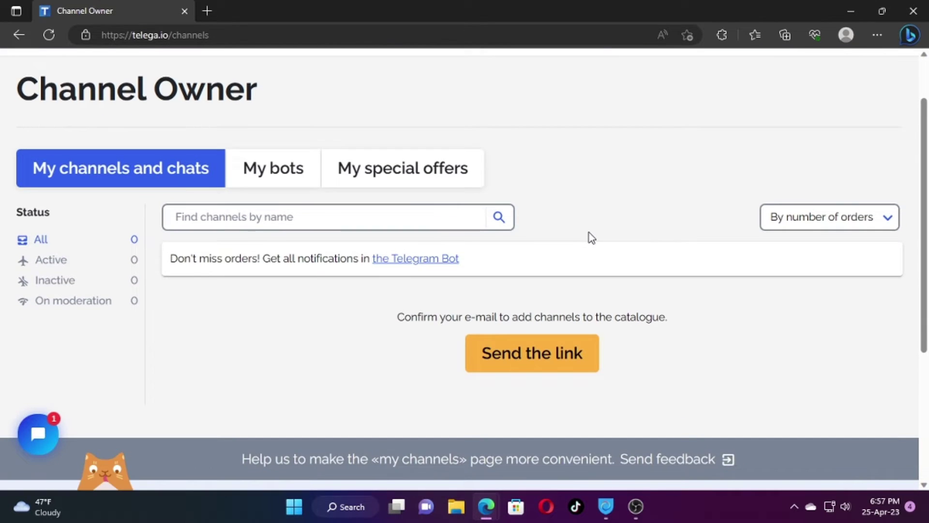
{"action": "scroll", "coordinate": [591, 237], "scroll_direction": "up", "scroll_amount": 1}
{"action": "scroll", "coordinate": [592, 237], "scroll_direction": "down", "scroll_amount": 1}
Follow the Telegram Bot notifications link, read the bot connection instructions in the profile settings, and return to the Channel Owner page.
{"action": "left_click", "coordinate": [409, 263]}
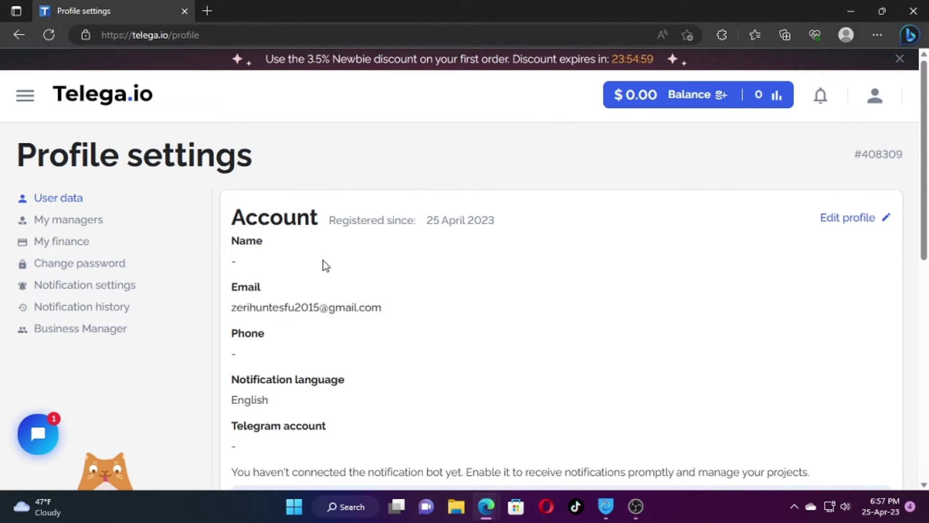
{"action": "scroll", "coordinate": [324, 266], "scroll_direction": "down", "scroll_amount": 1}
{"action": "scroll", "coordinate": [323, 261], "scroll_direction": "down", "scroll_amount": 2}
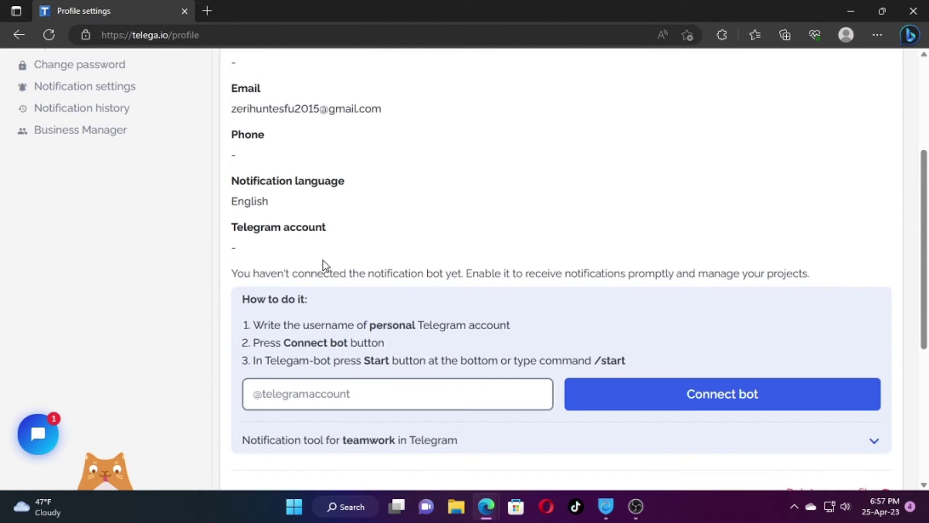
{"action": "scroll", "coordinate": [324, 260], "scroll_direction": "up", "scroll_amount": 3}
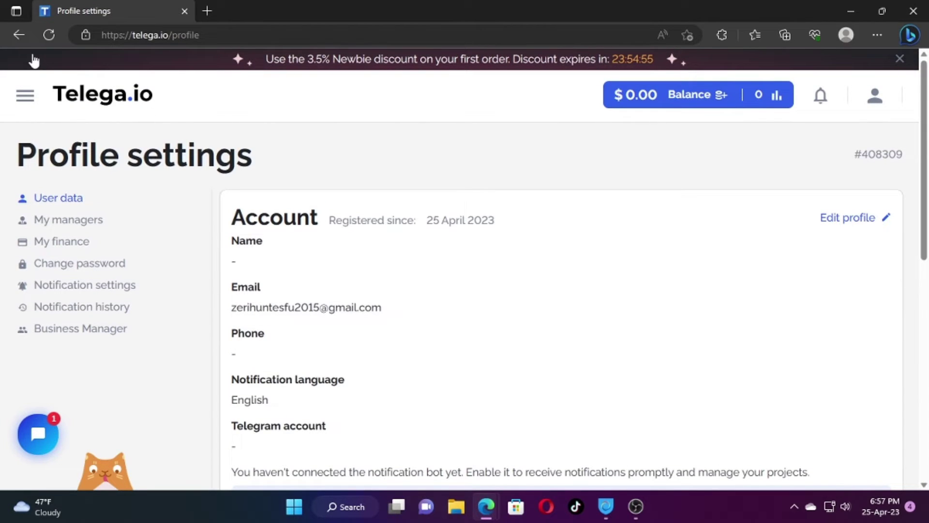
{"action": "left_click", "coordinate": [25, 36]}
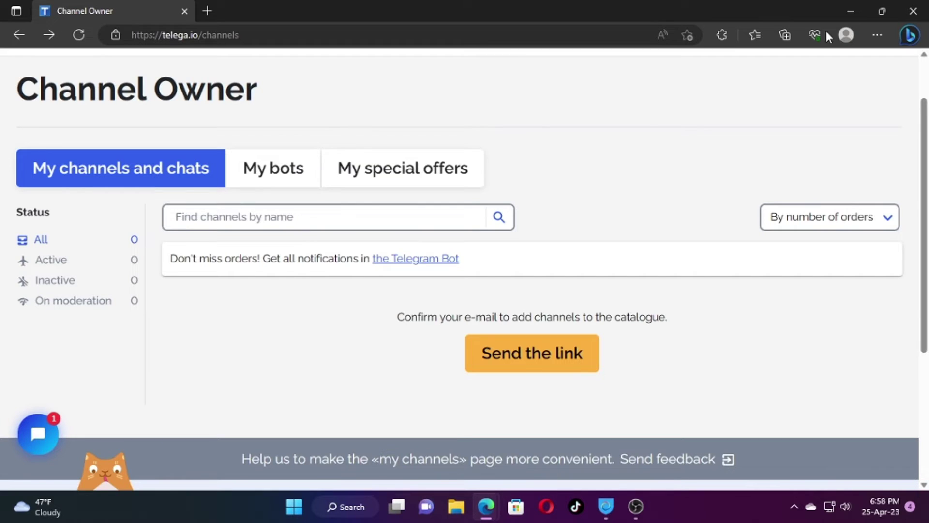
Launch the Telegram desktop app and return to the Telegram Bot link on the Channel Owner page in Edge.
{"action": "left_click", "coordinate": [852, 7]}
{"action": "double_click", "coordinate": [127, 160]}
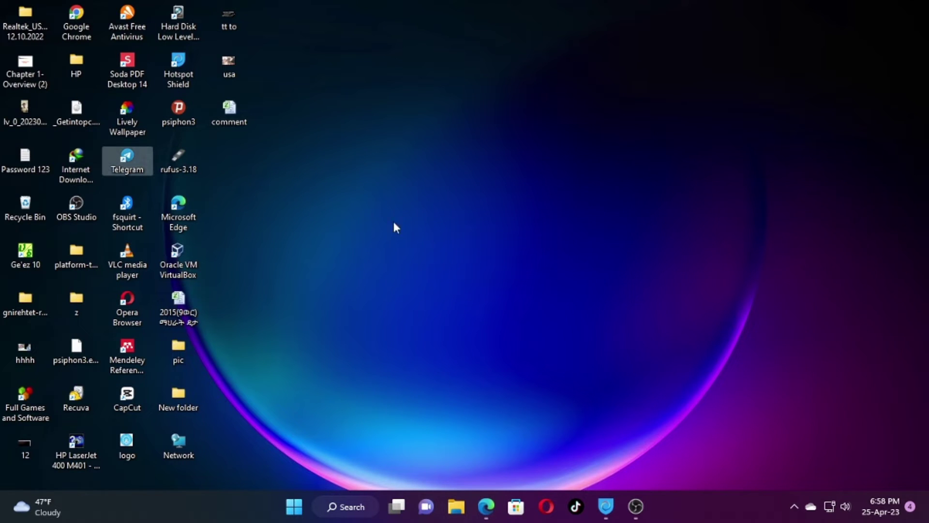
{"action": "mouse_move", "coordinate": [486, 507]}
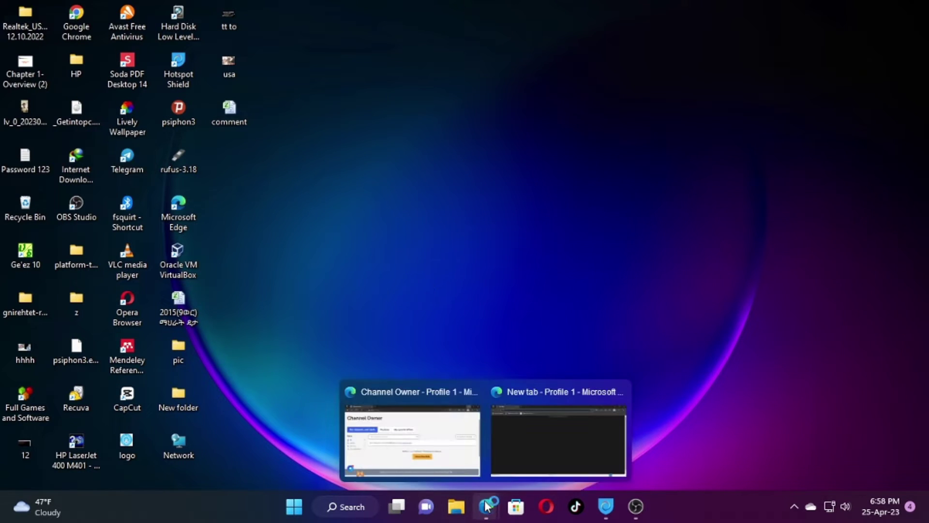
{"action": "left_click", "coordinate": [436, 450]}
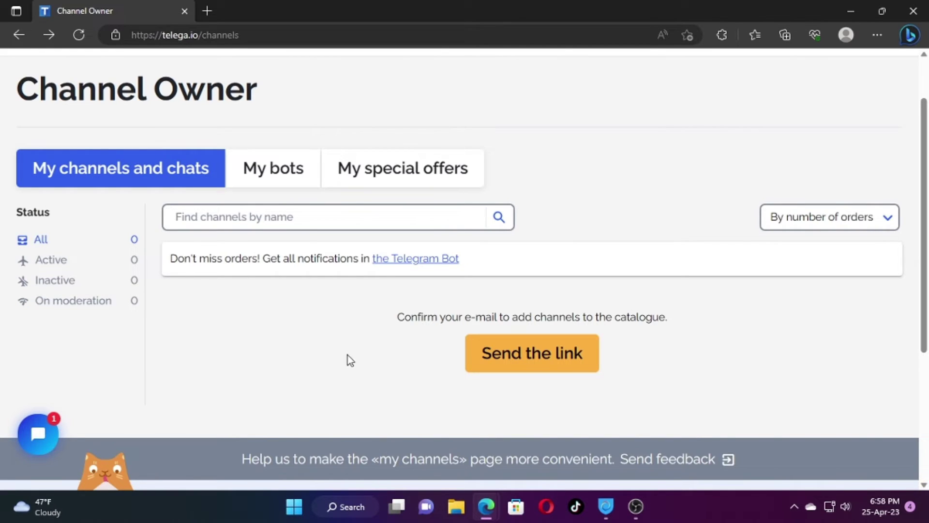
{"action": "left_click", "coordinate": [416, 262]}
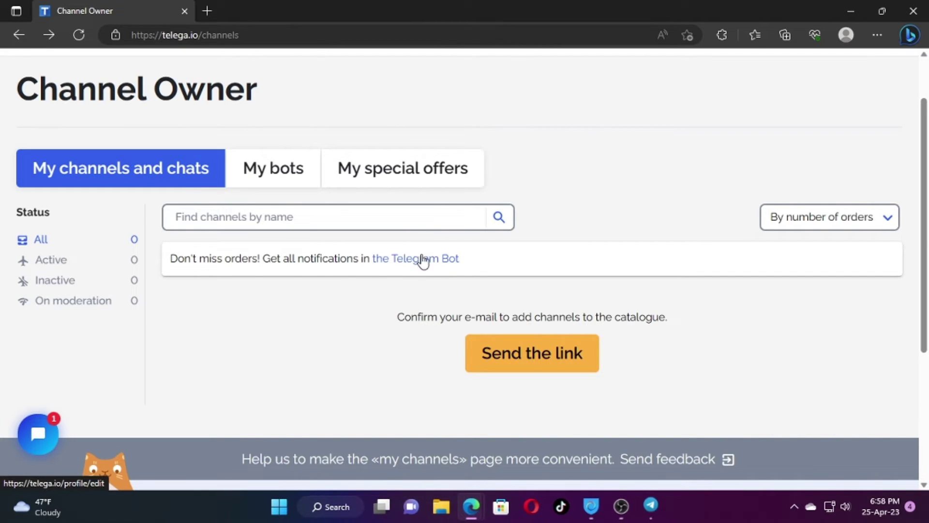
Switch to Telegram, find the Telega Notifications bot in the chat list and open its conversation.
{"action": "left_click", "coordinate": [651, 508]}
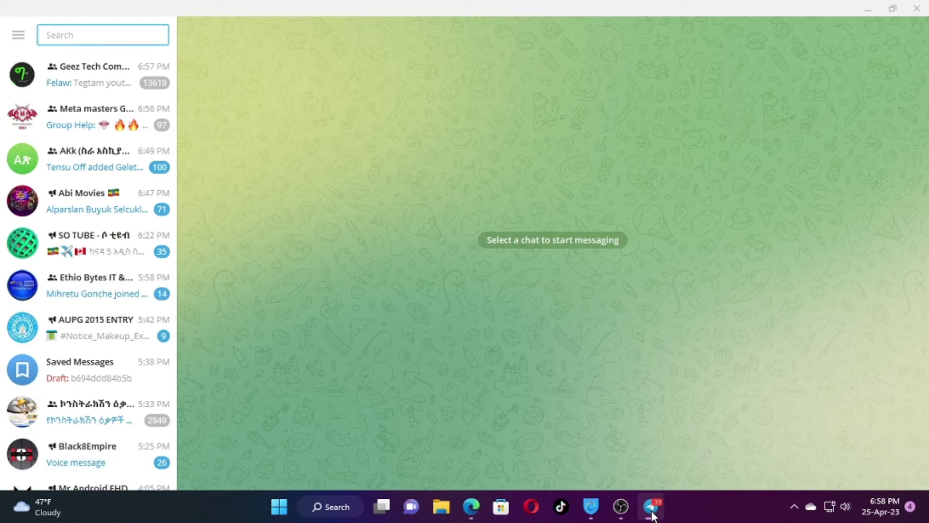
{"action": "scroll", "coordinate": [113, 252], "scroll_direction": "down", "scroll_amount": 5}
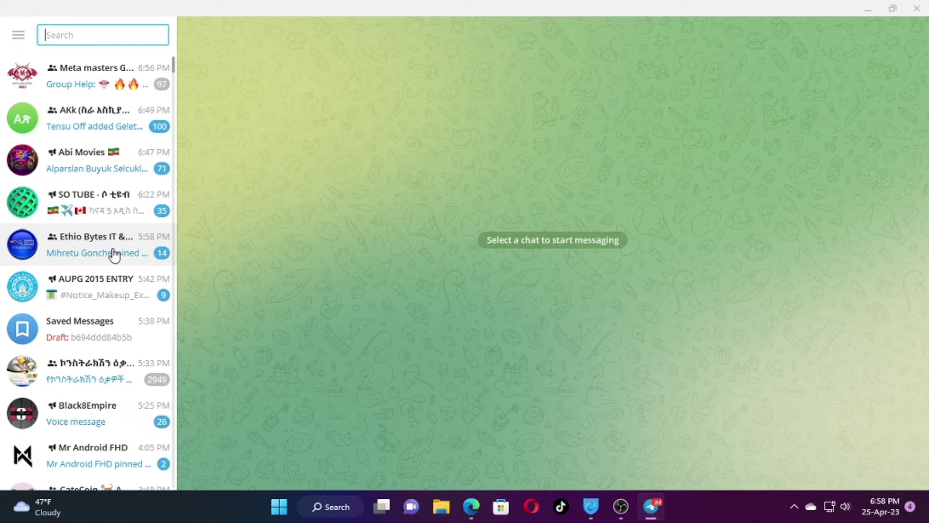
{"action": "scroll", "coordinate": [113, 254], "scroll_direction": "down", "scroll_amount": 6}
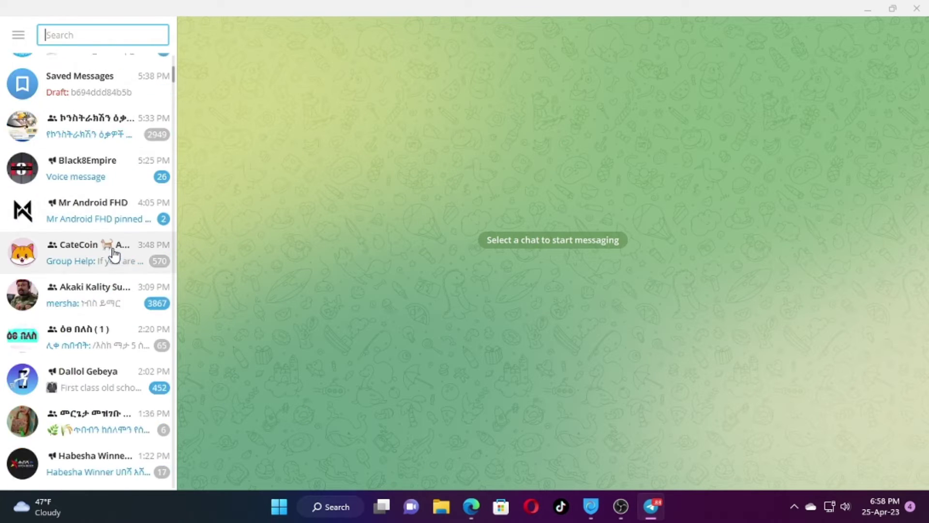
{"action": "scroll", "coordinate": [114, 254], "scroll_direction": "down", "scroll_amount": 8}
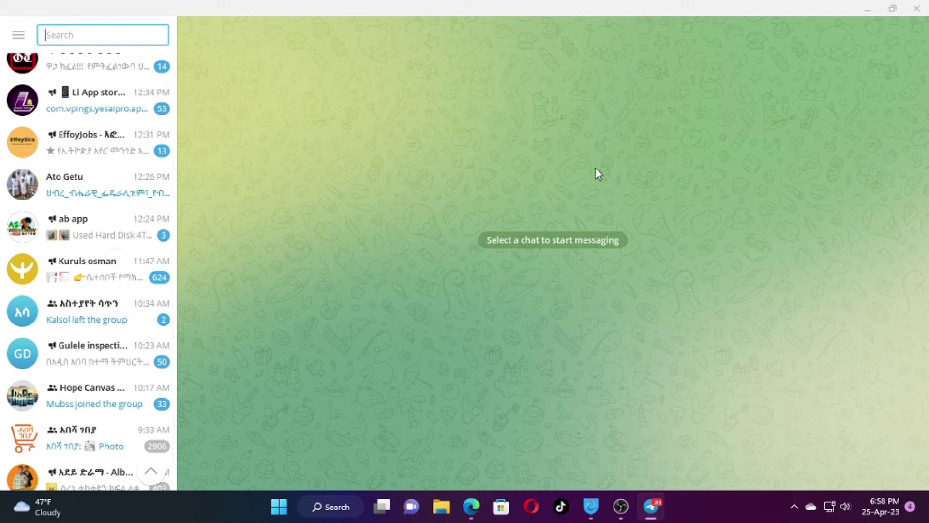
{"action": "scroll", "coordinate": [53, 269], "scroll_direction": "down", "scroll_amount": 5}
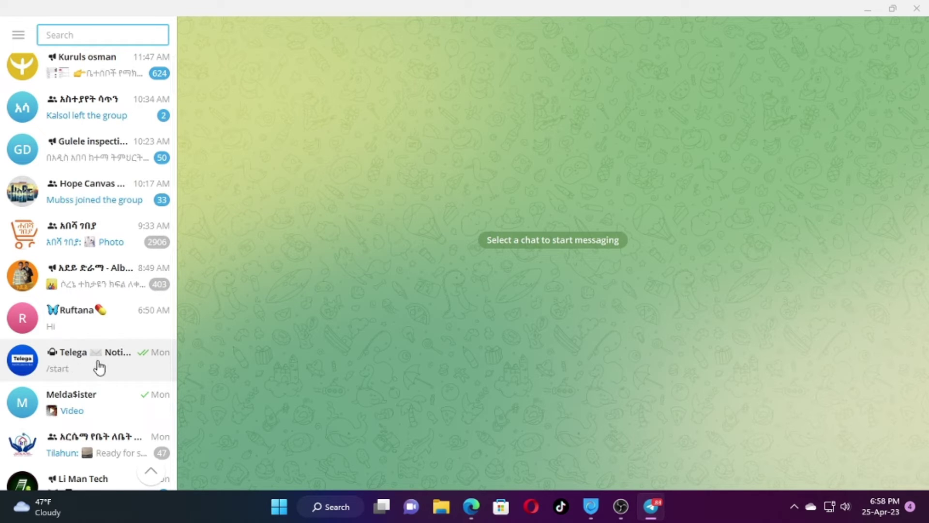
{"action": "left_click", "coordinate": [94, 365]}
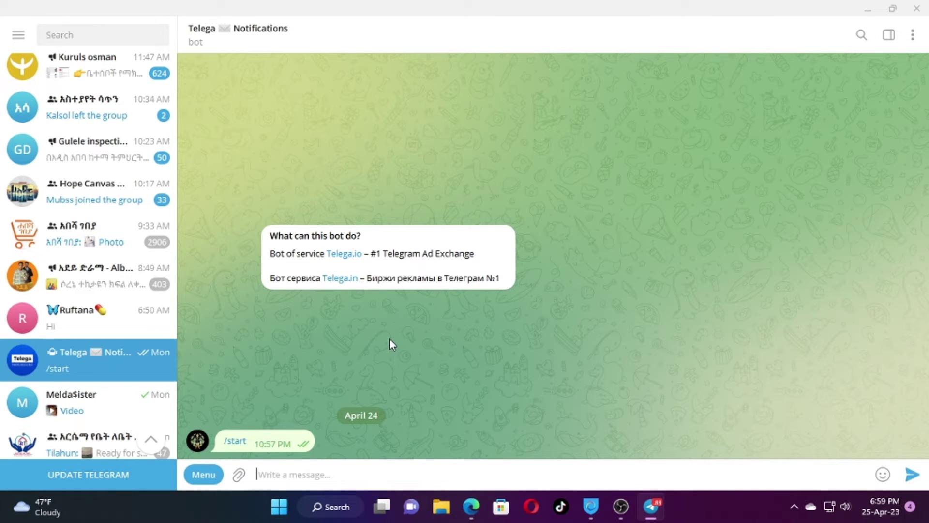
Return to the Channel Owner page in Edge, request the e-mail confirmation link, and highlight the instruction to follow it.
{"action": "left_click", "coordinate": [867, 10]}
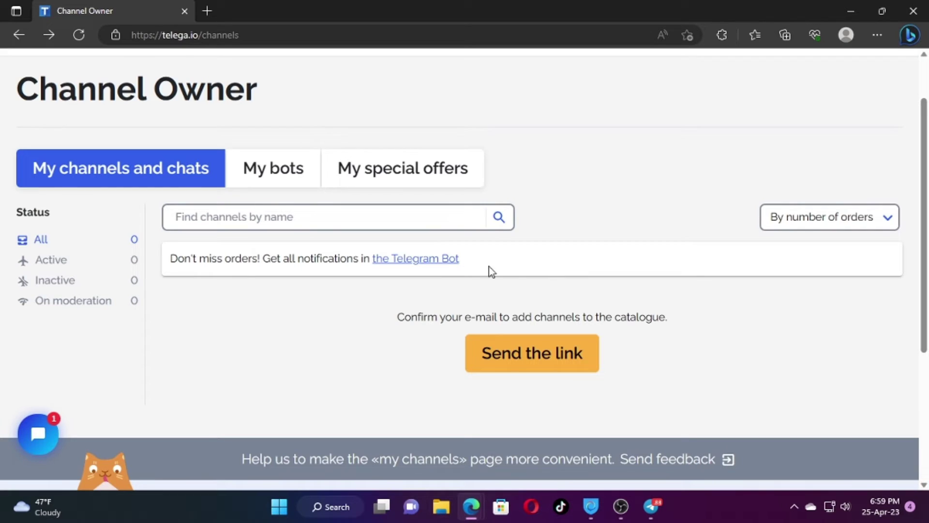
{"action": "left_click", "coordinate": [500, 367]}
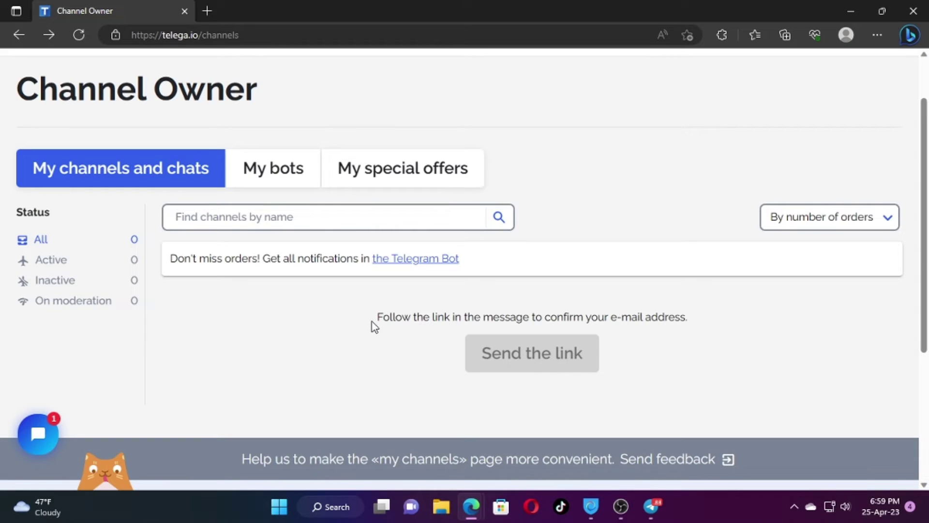
{"action": "left_click_drag", "start_coordinate": [375, 318], "coordinate": [690, 324]}
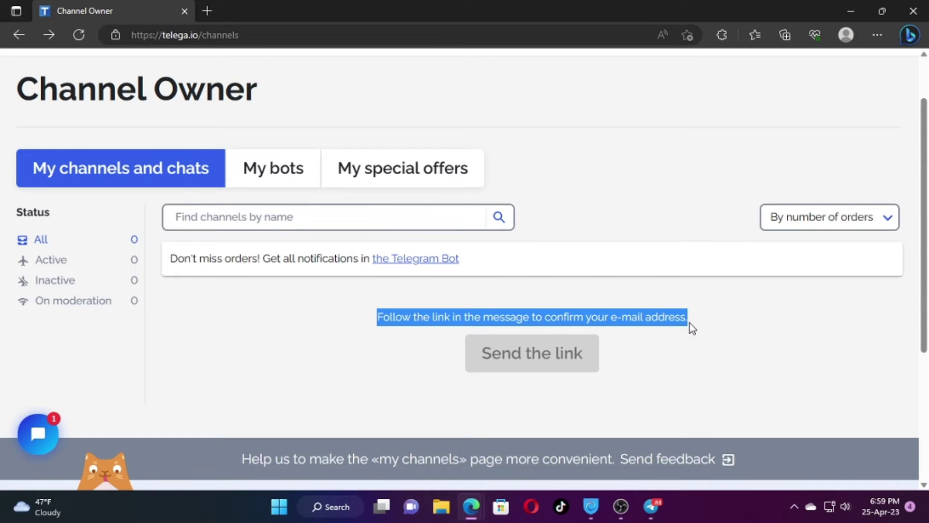
{"action": "left_click", "coordinate": [383, 314]}
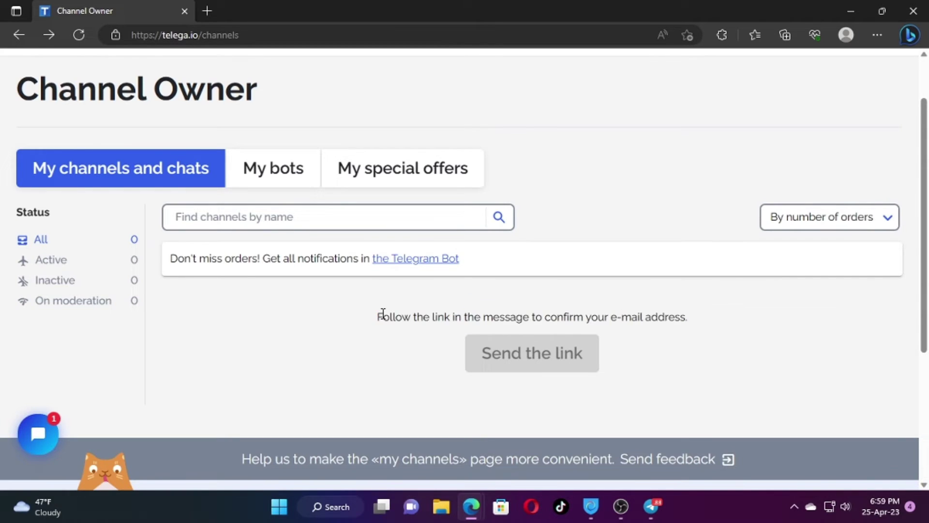
{"action": "left_click_drag", "start_coordinate": [373, 317], "coordinate": [701, 315]}
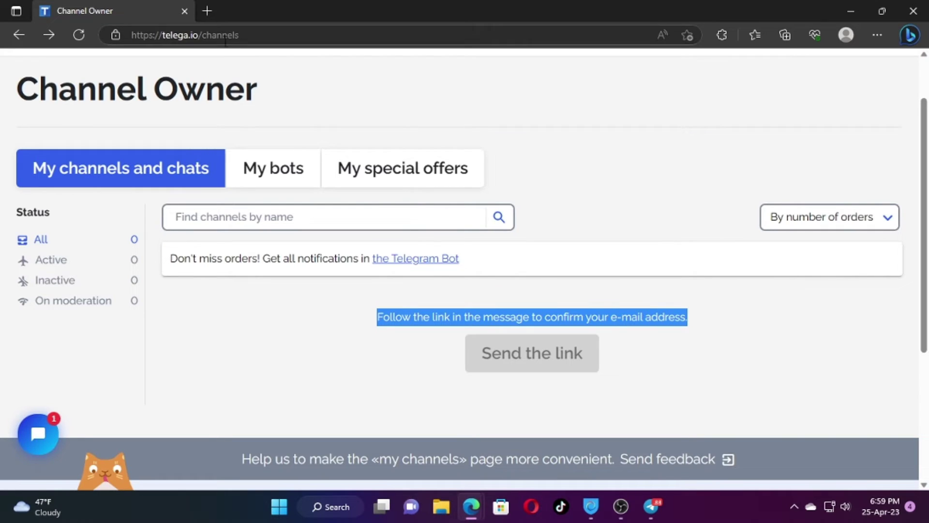
{"action": "left_click", "coordinate": [207, 10]}
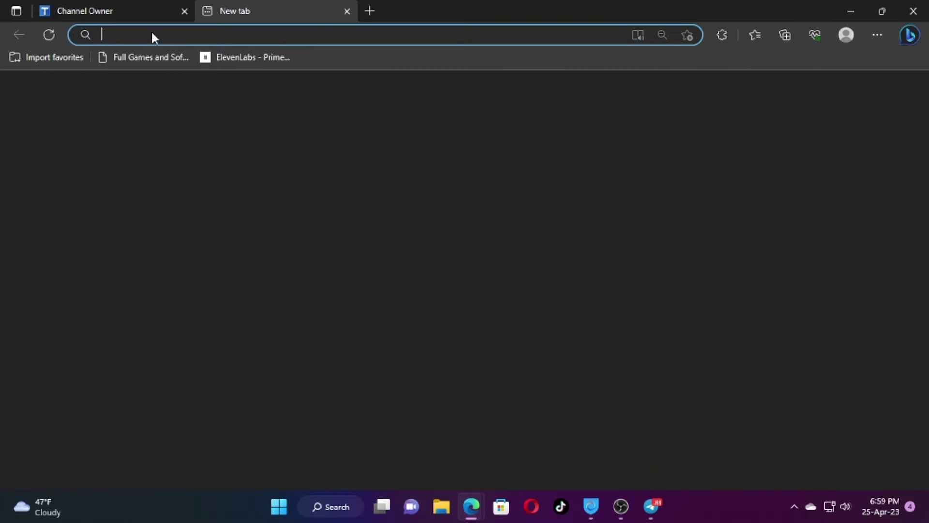
{"action": "type", "text": "www."}
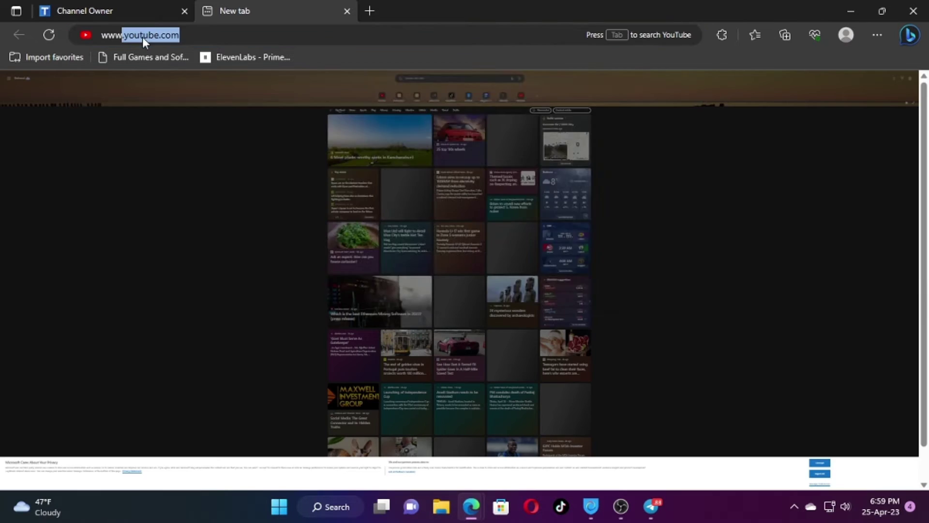
{"action": "type", "text": "gmail"}
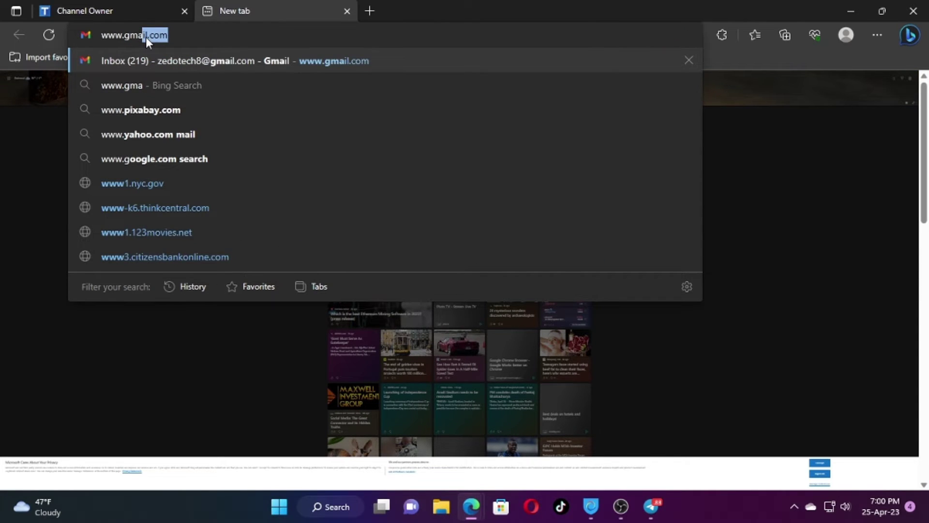
{"action": "left_click", "coordinate": [181, 35]}
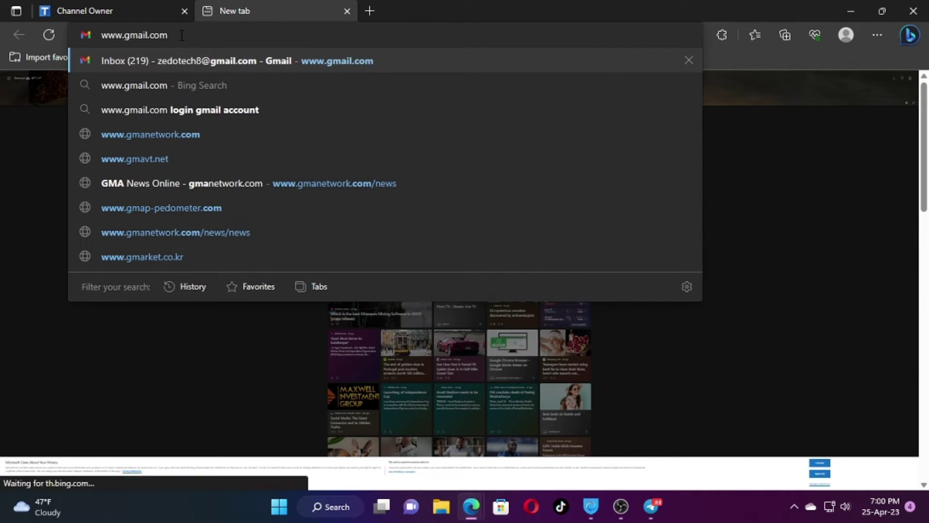
{"action": "key", "text": "Return"}
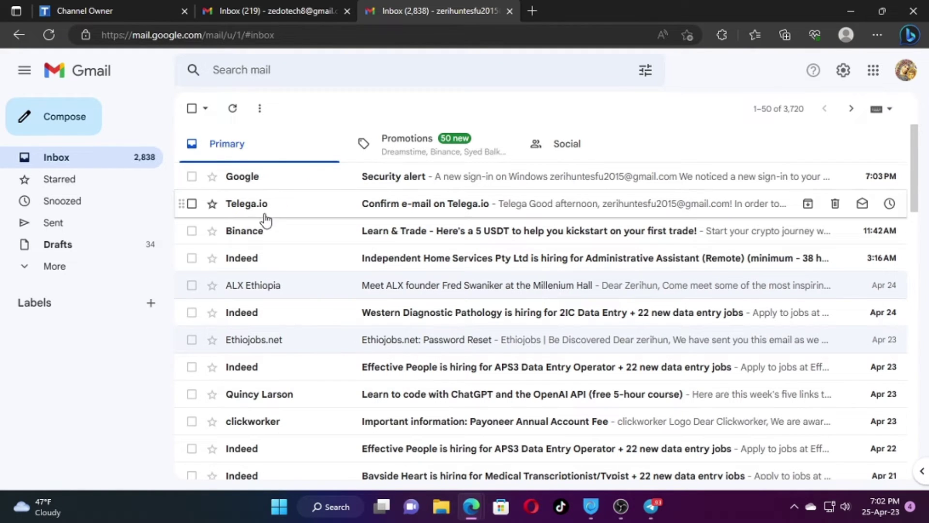
Open the Confirm e-mail on Telega.io message in the inbox and follow its e-mail confirmation link.
{"action": "left_click", "coordinate": [506, 207]}
{"action": "scroll", "coordinate": [396, 295], "scroll_direction": "down", "scroll_amount": 3}
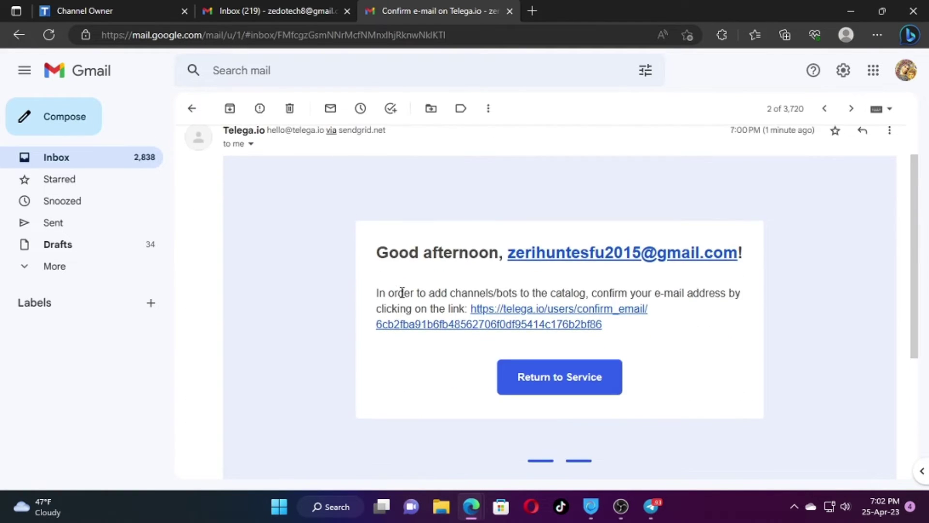
{"action": "scroll", "coordinate": [396, 295], "scroll_direction": "up", "scroll_amount": 3}
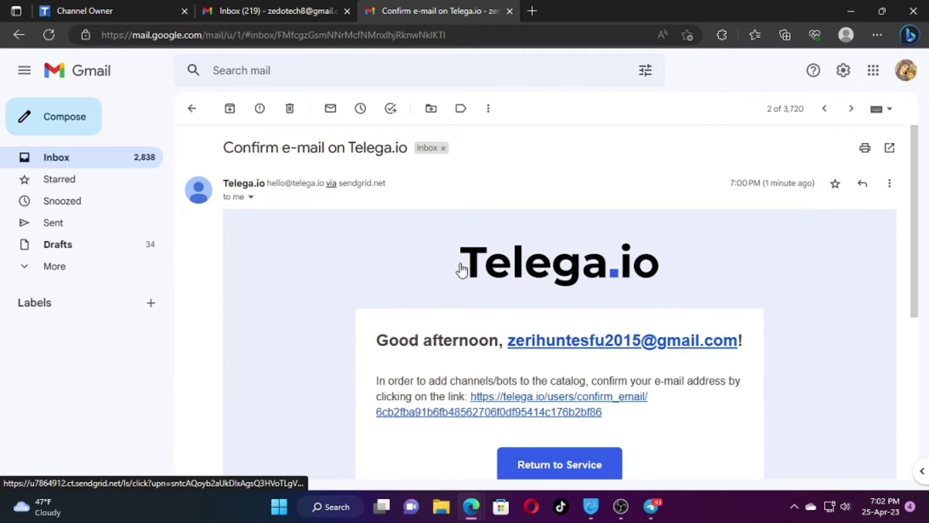
{"action": "scroll", "coordinate": [364, 376], "scroll_direction": "down", "scroll_amount": 2}
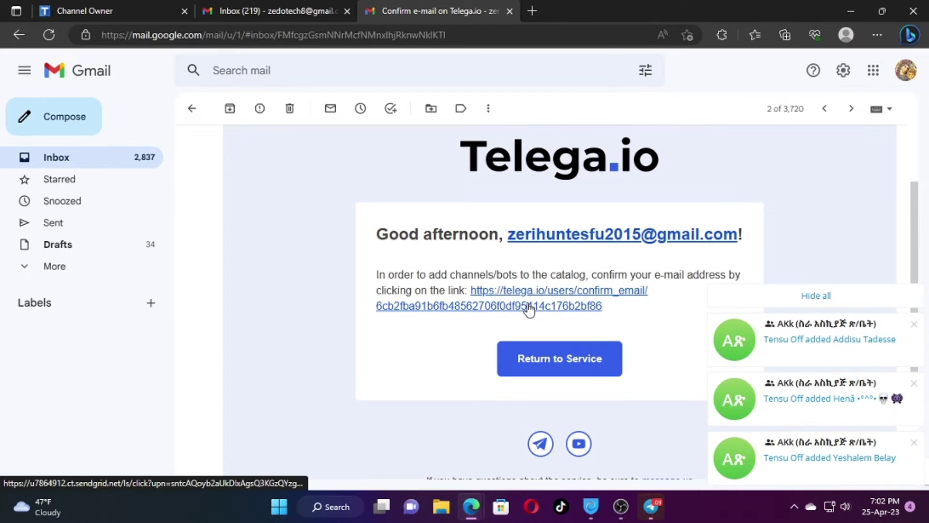
{"action": "left_click", "coordinate": [792, 294]}
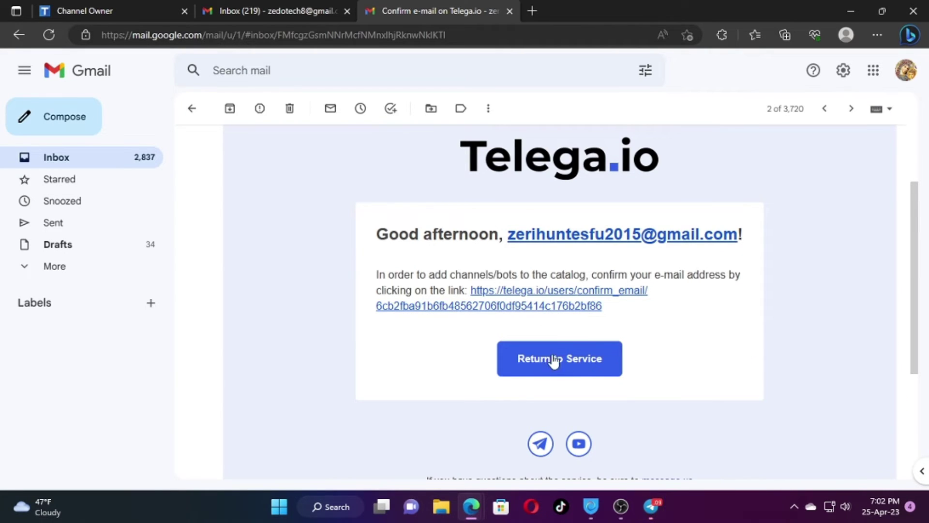
{"action": "left_click", "coordinate": [515, 296]}
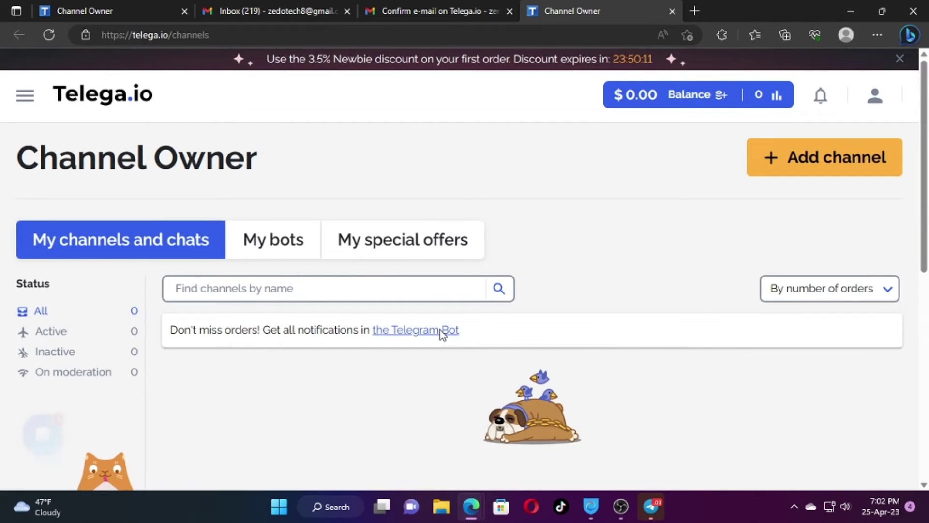
Examine the Channel Owner page for its channel list, status filters and options for adding a channel.
{"action": "scroll", "coordinate": [432, 350], "scroll_direction": "down", "scroll_amount": 3}
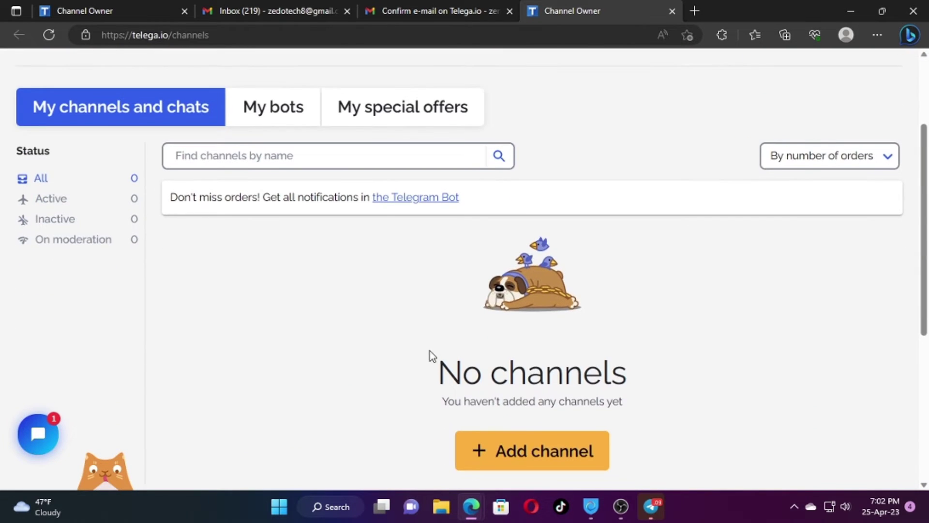
{"action": "scroll", "coordinate": [425, 350], "scroll_direction": "up", "scroll_amount": 3}
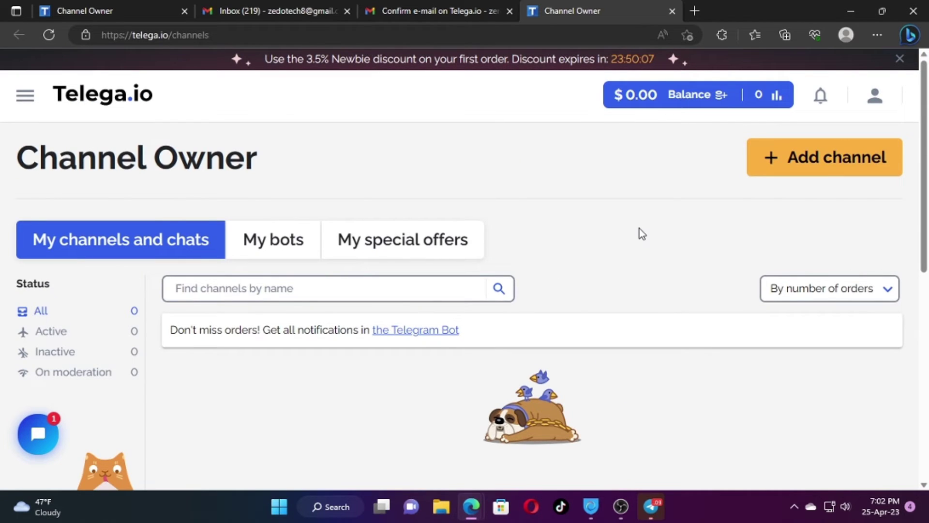
{"action": "scroll", "coordinate": [638, 227], "scroll_direction": "down", "scroll_amount": 2}
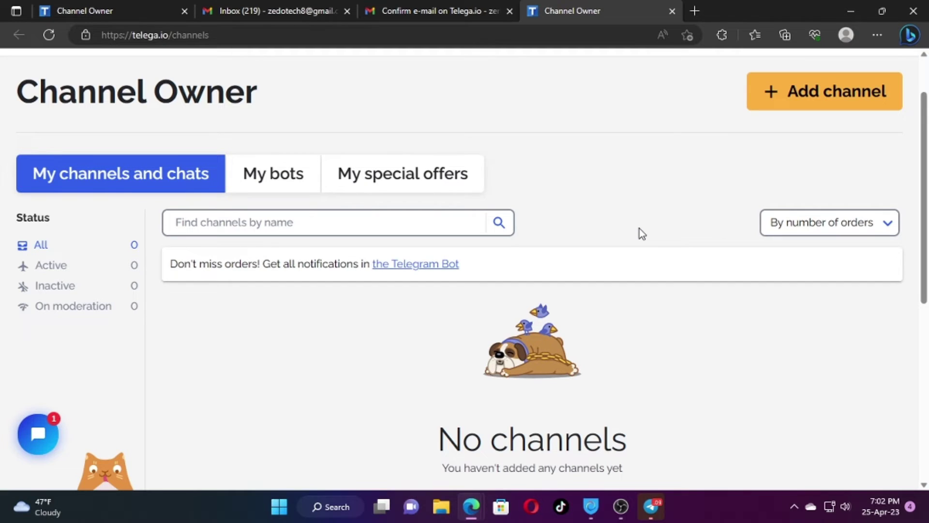
{"action": "scroll", "coordinate": [639, 228], "scroll_direction": "down", "scroll_amount": 3}
{"action": "scroll", "coordinate": [640, 229], "scroll_direction": "up", "scroll_amount": 3}
{"action": "scroll", "coordinate": [640, 228], "scroll_direction": "down", "scroll_amount": 3}
{"action": "scroll", "coordinate": [425, 280], "scroll_direction": "up", "scroll_amount": 2}
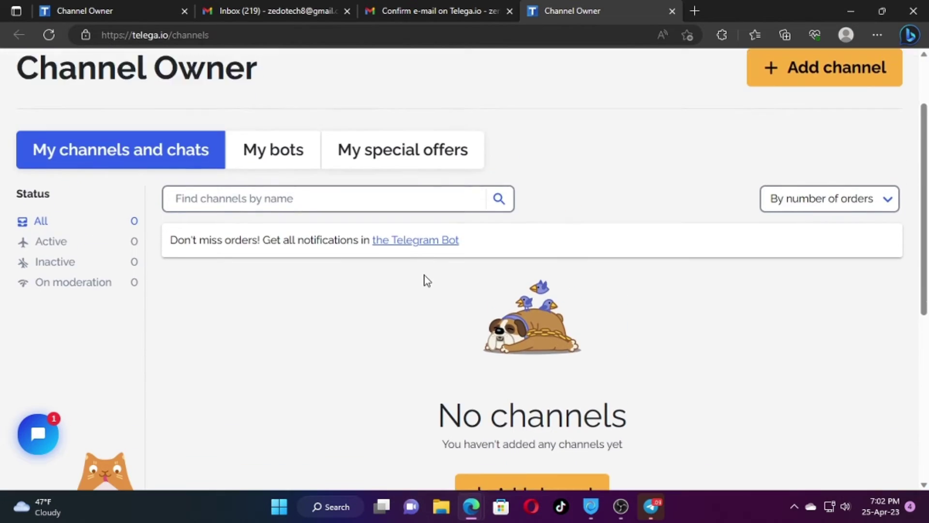
{"action": "scroll", "coordinate": [404, 279], "scroll_direction": "down", "scroll_amount": 2}
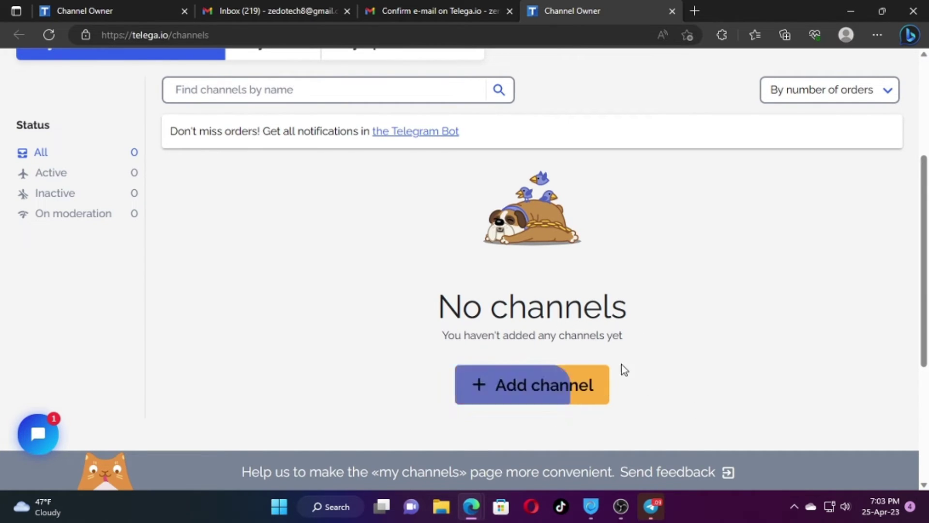
{"action": "scroll", "coordinate": [638, 353], "scroll_direction": "up", "scroll_amount": 2}
Start adding a channel from the Channel Owner page and view the channel image section of the form.
{"action": "scroll", "coordinate": [654, 338], "scroll_direction": "down", "scroll_amount": 3}
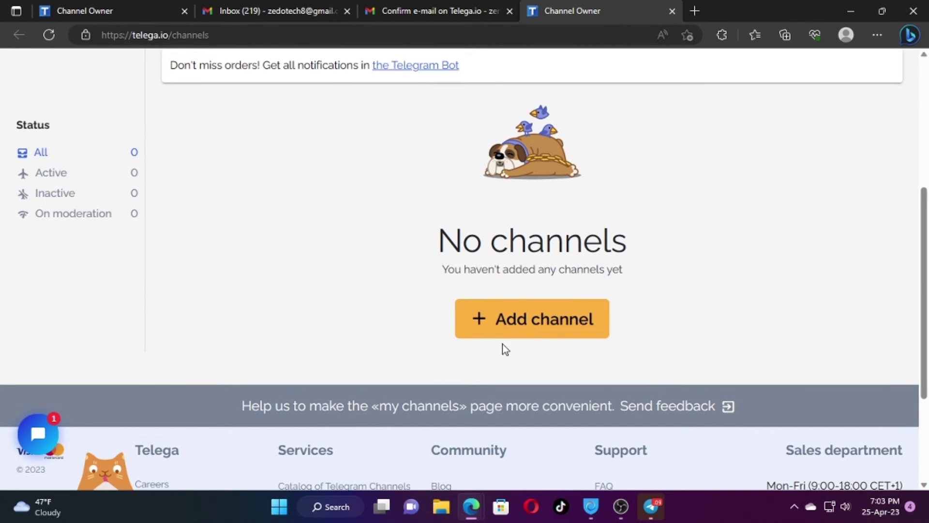
{"action": "left_click", "coordinate": [534, 330]}
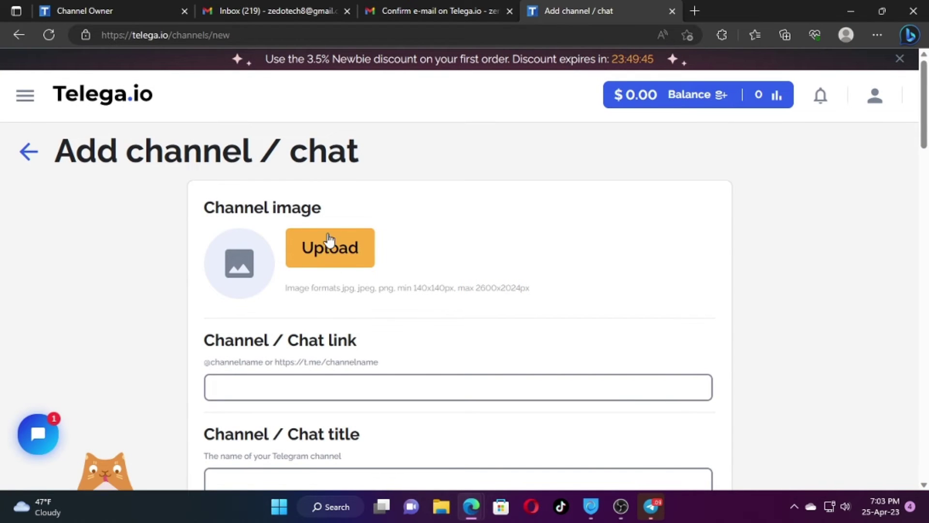
{"action": "scroll", "coordinate": [312, 261], "scroll_direction": "down", "scroll_amount": 1}
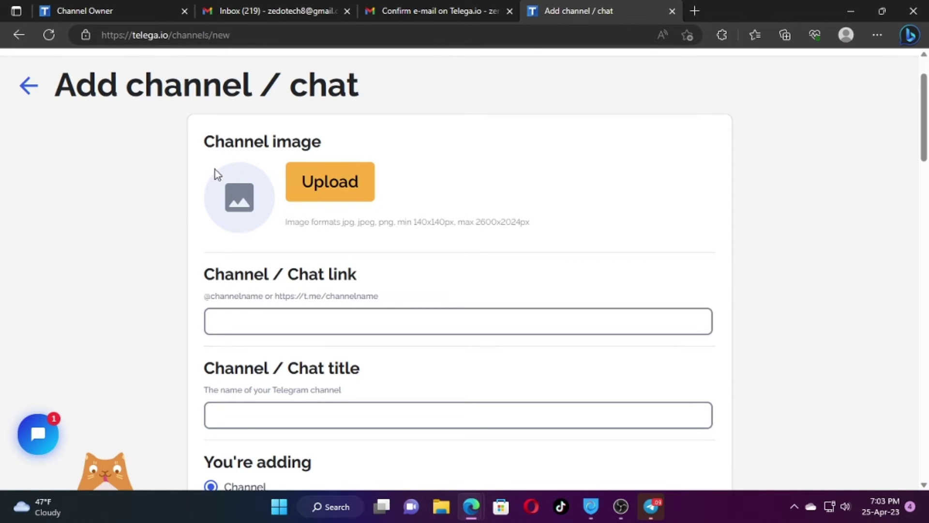
Switch to Telegram, search the chats for "zed", and open the ZEDO TECH channel's info.
{"action": "left_click", "coordinate": [652, 508]}
{"action": "left_click", "coordinate": [92, 36]}
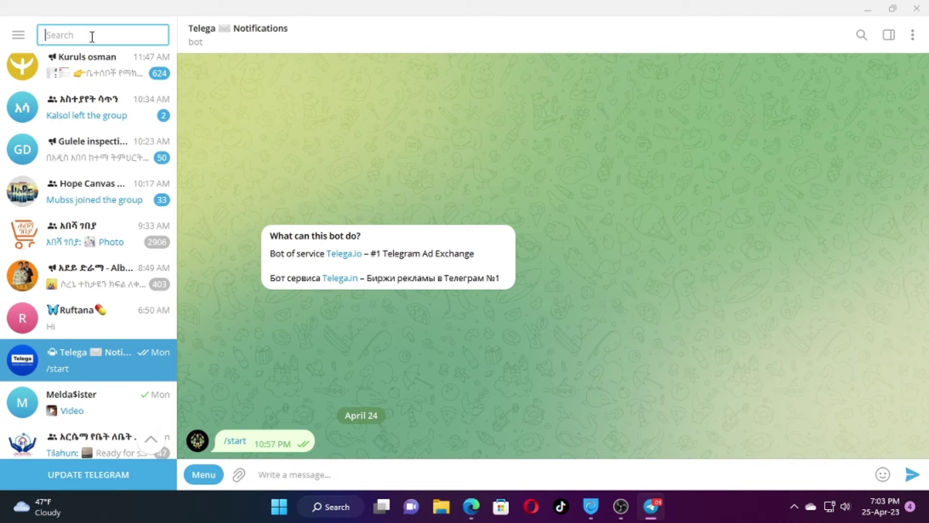
{"action": "type", "text": "zed"}
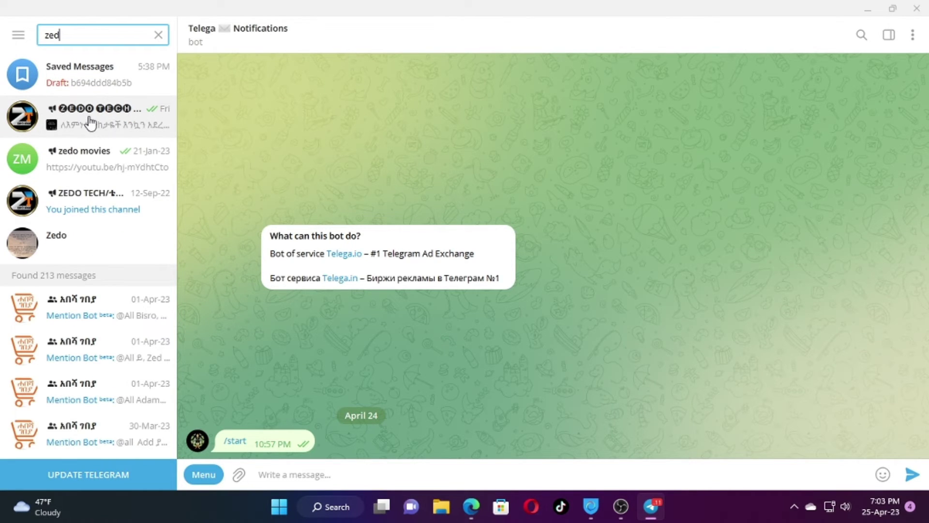
{"action": "key", "text": "Return"}
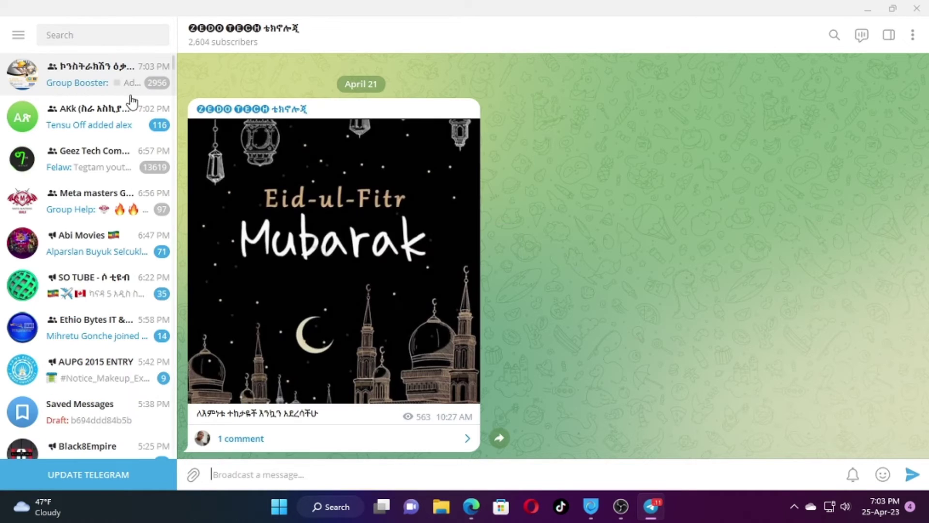
{"action": "left_click", "coordinate": [244, 34]}
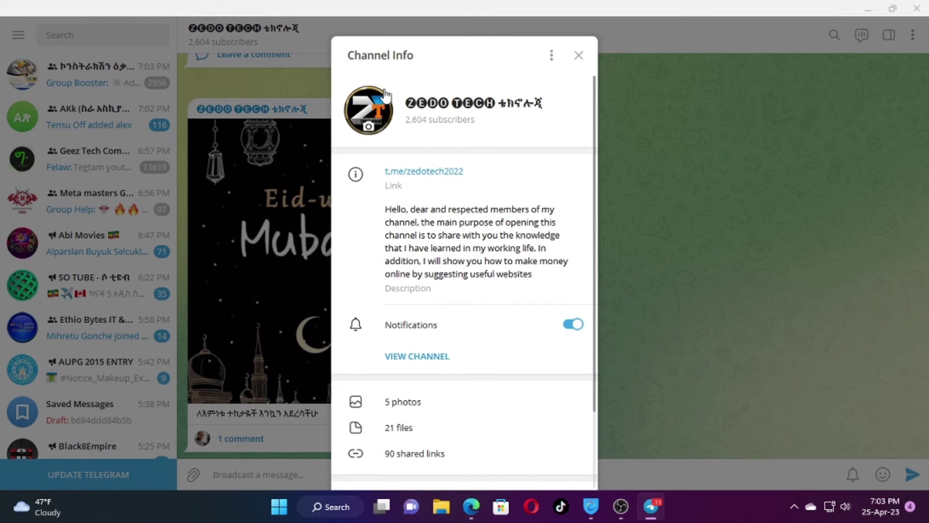
Start saving the ZEDO TECH logo image from Saved Messages, and return to the Add channel / chat form in Edge.
{"action": "left_click", "coordinate": [18, 39]}
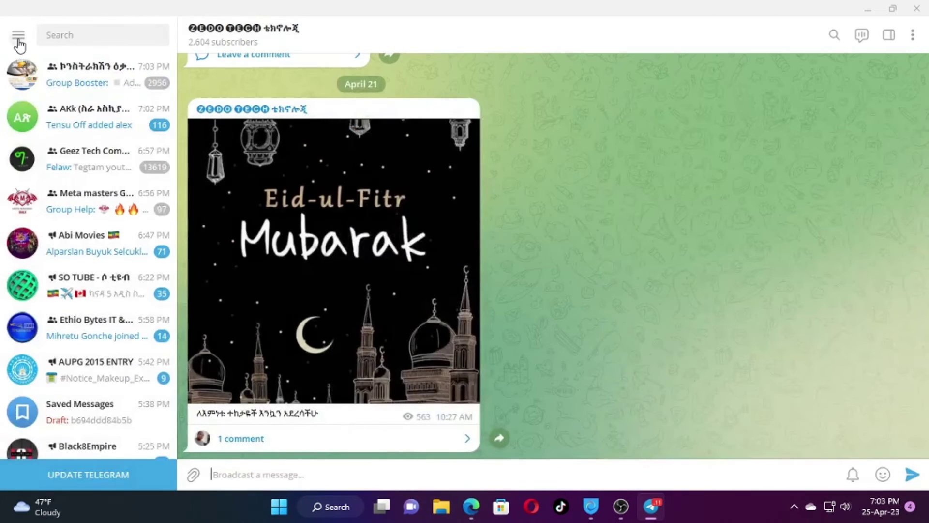
{"action": "left_click", "coordinate": [18, 39]}
{"action": "left_click", "coordinate": [96, 236]}
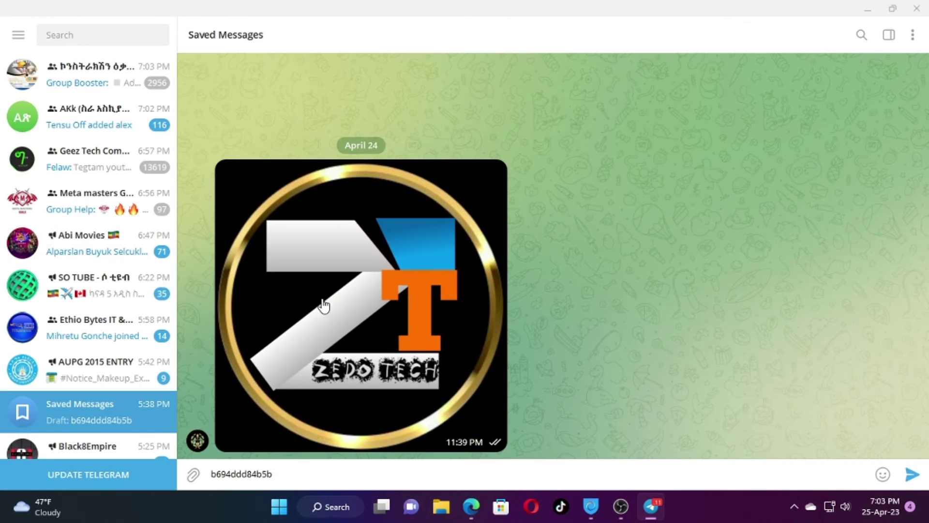
{"action": "right_click", "coordinate": [332, 300]}
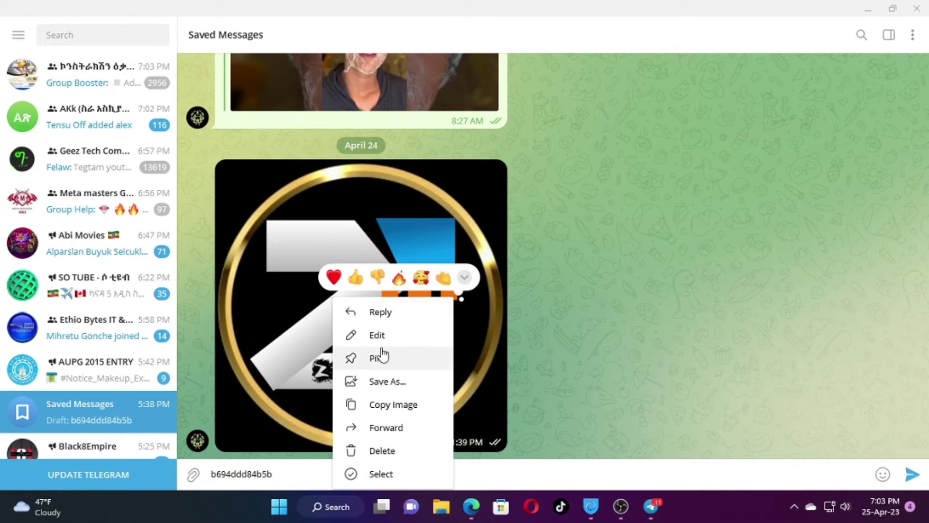
{"action": "left_click", "coordinate": [382, 381]}
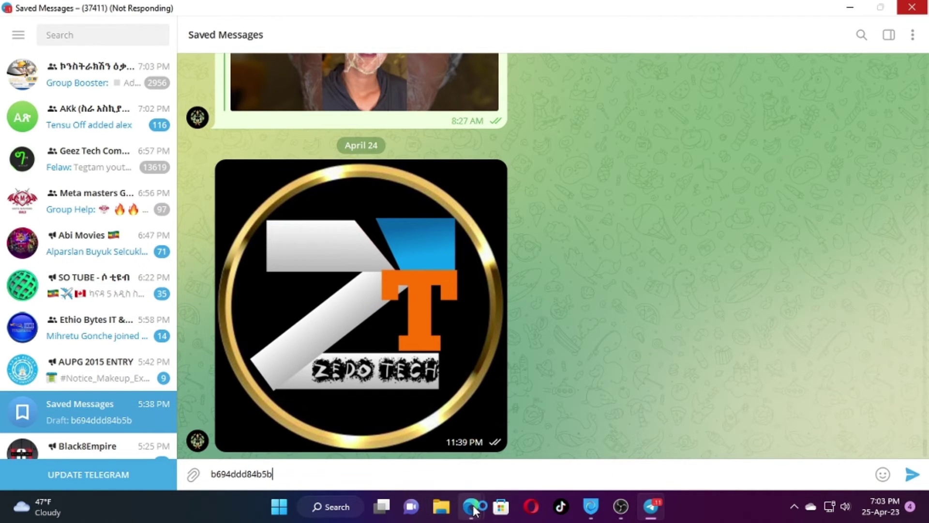
{"action": "mouse_move", "coordinate": [473, 508]}
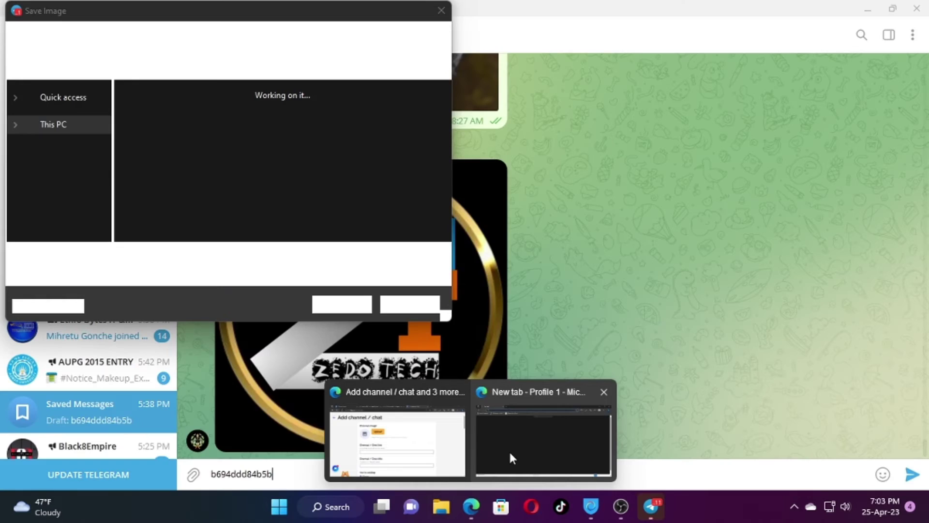
{"action": "left_click", "coordinate": [396, 440]}
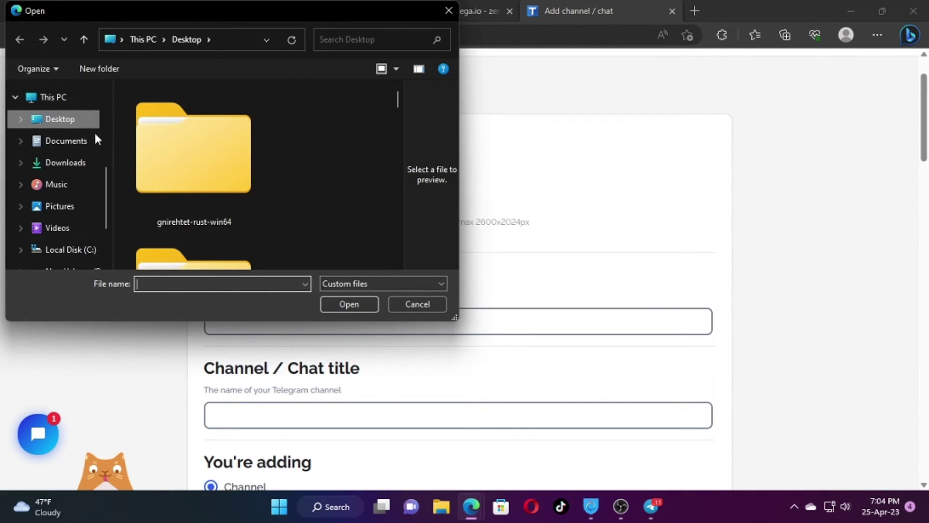
Upload the image file 12 from the Desktop folder as the channel image.
{"action": "left_click", "coordinate": [67, 121]}
{"action": "left_click_drag", "start_coordinate": [396, 102], "coordinate": [400, 266]}
{"action": "left_click", "coordinate": [186, 239]}
{"action": "type", "text": "12"}
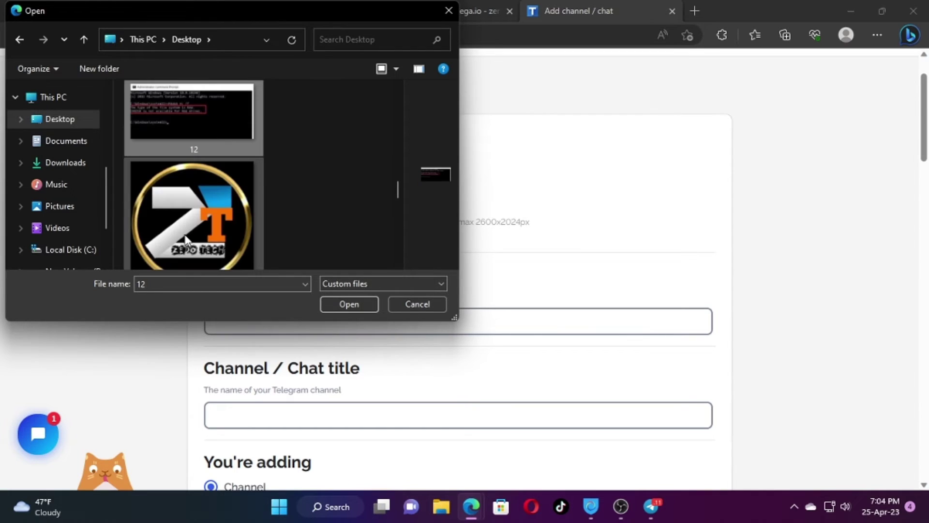
{"action": "left_click", "coordinate": [339, 300]}
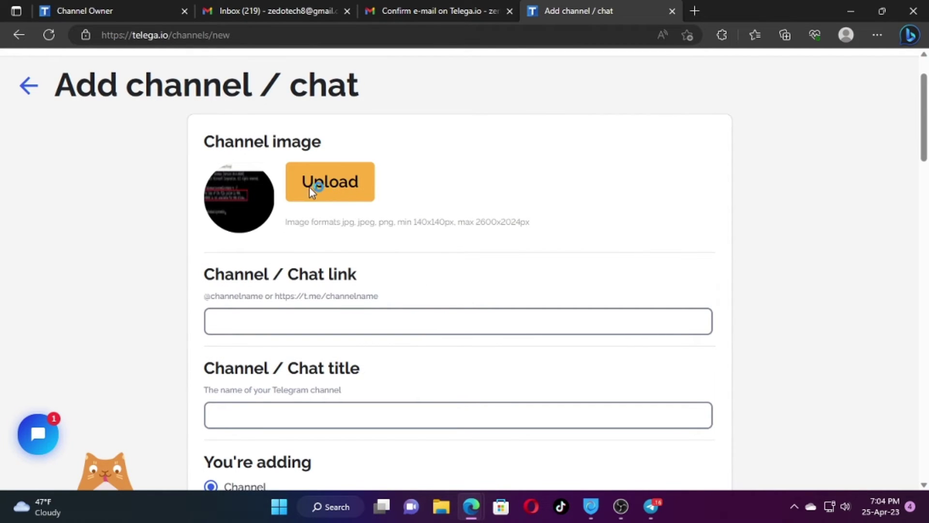
Replace the channel image with the ZEDO TECH logo file 11212 from the Desktop folder.
{"action": "left_click", "coordinate": [245, 198]}
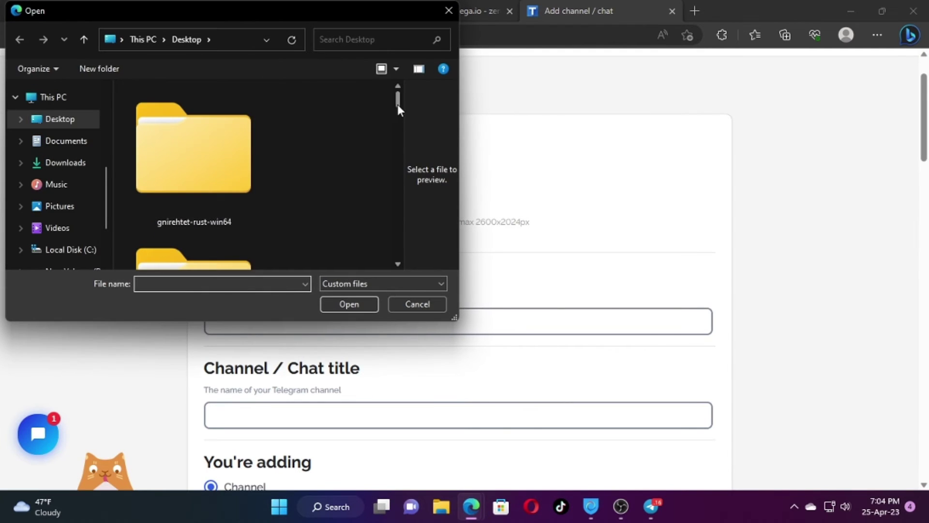
{"action": "left_click_drag", "start_coordinate": [398, 94], "coordinate": [398, 248]}
{"action": "left_click", "coordinate": [221, 200]}
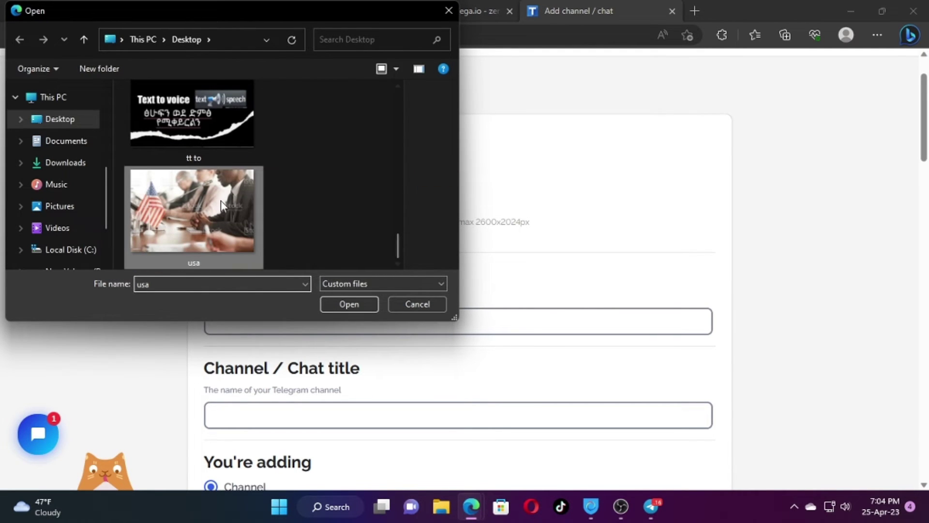
{"action": "scroll", "coordinate": [220, 201], "scroll_direction": "up", "scroll_amount": 5}
{"action": "left_click", "coordinate": [206, 204]}
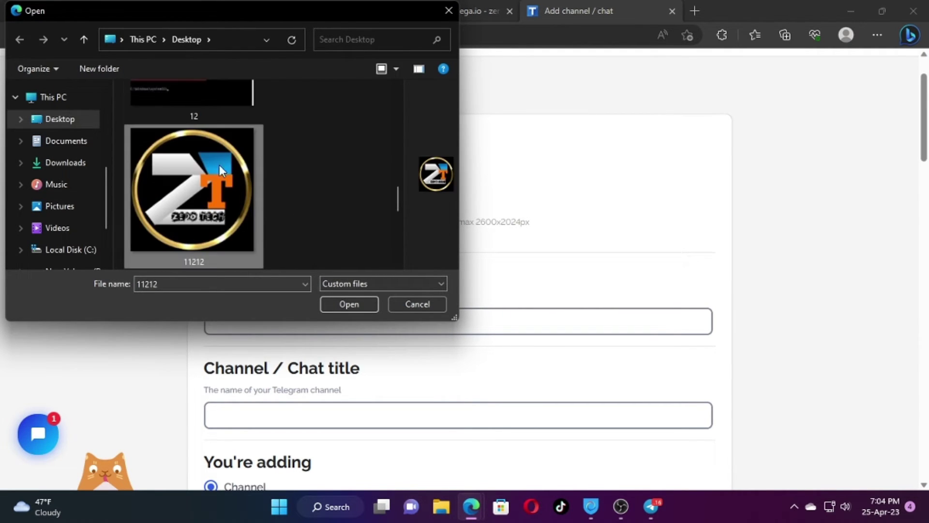
{"action": "left_click", "coordinate": [341, 305]}
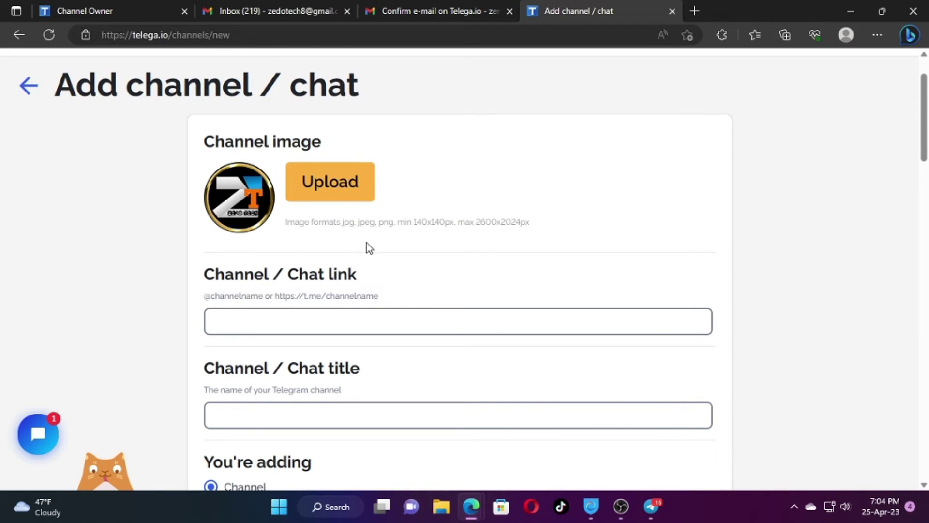
{"action": "scroll", "coordinate": [367, 249], "scroll_direction": "down", "scroll_amount": 3}
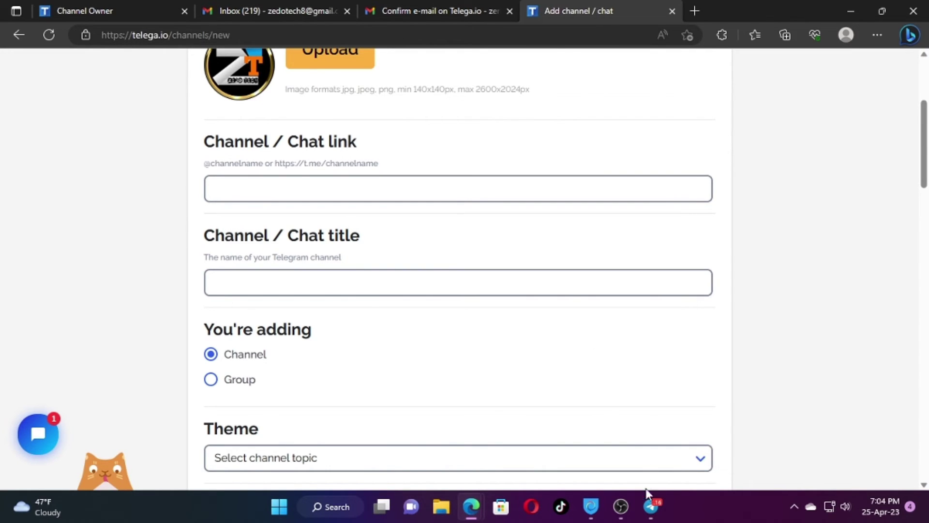
Switch to Telegram, search the chats for "zed", and copy the ZEDO TECH channel's link from its channel info.
{"action": "left_click", "coordinate": [649, 504]}
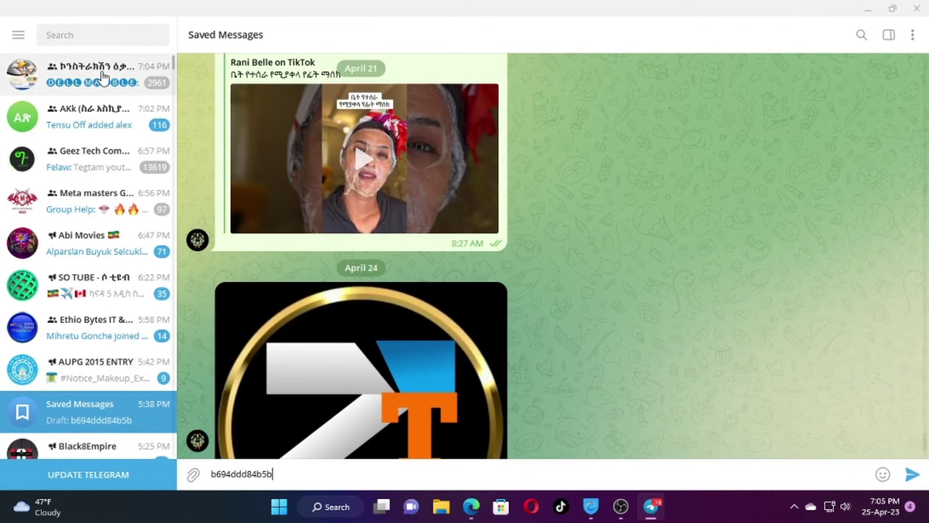
{"action": "left_click", "coordinate": [78, 34]}
{"action": "type", "text": "zed"}
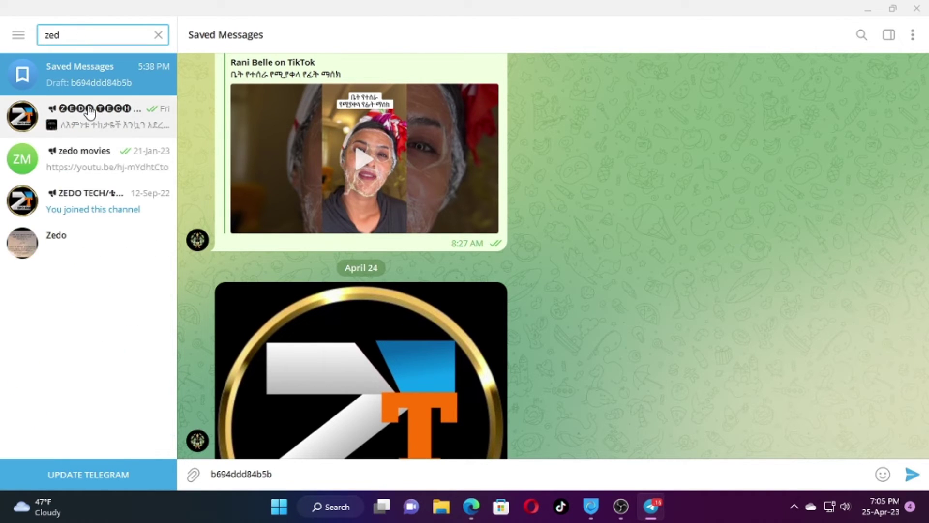
{"action": "left_click", "coordinate": [90, 113]}
{"action": "left_click", "coordinate": [265, 34]}
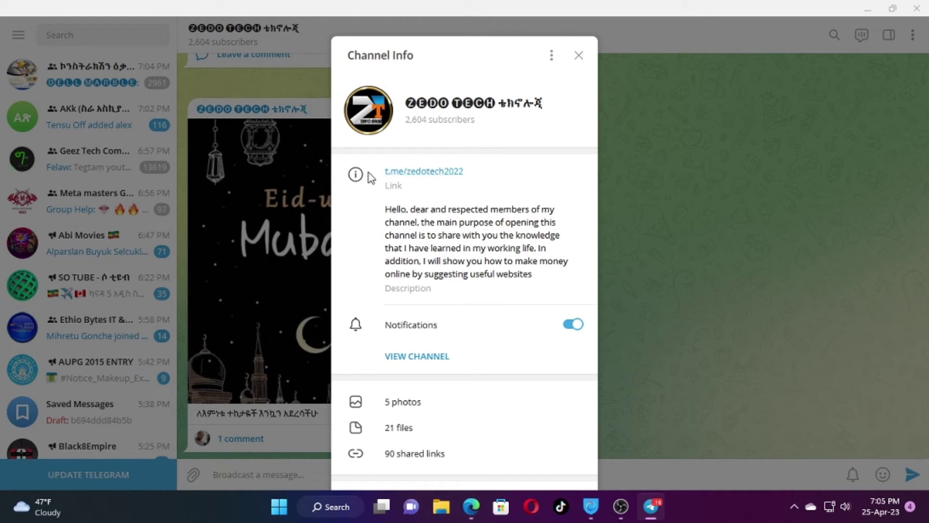
{"action": "left_click", "coordinate": [407, 174]}
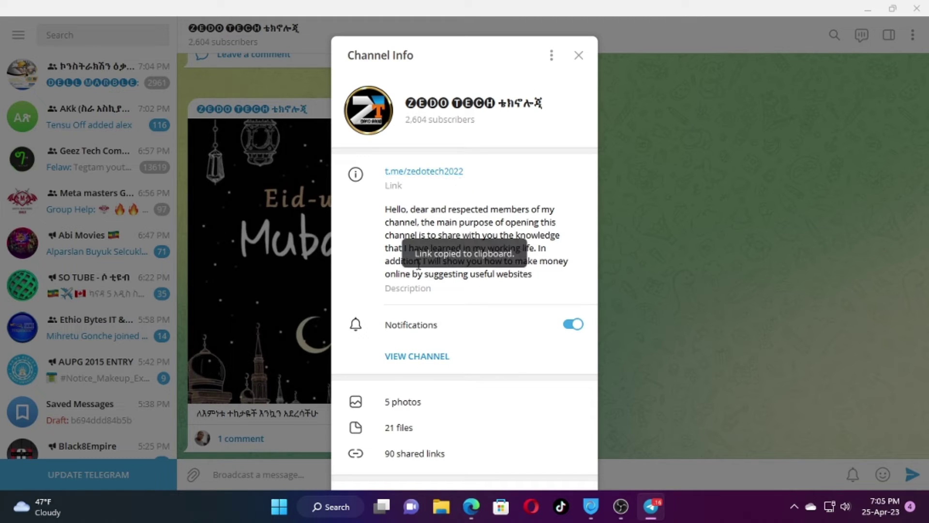
{"action": "left_click", "coordinate": [762, 254]}
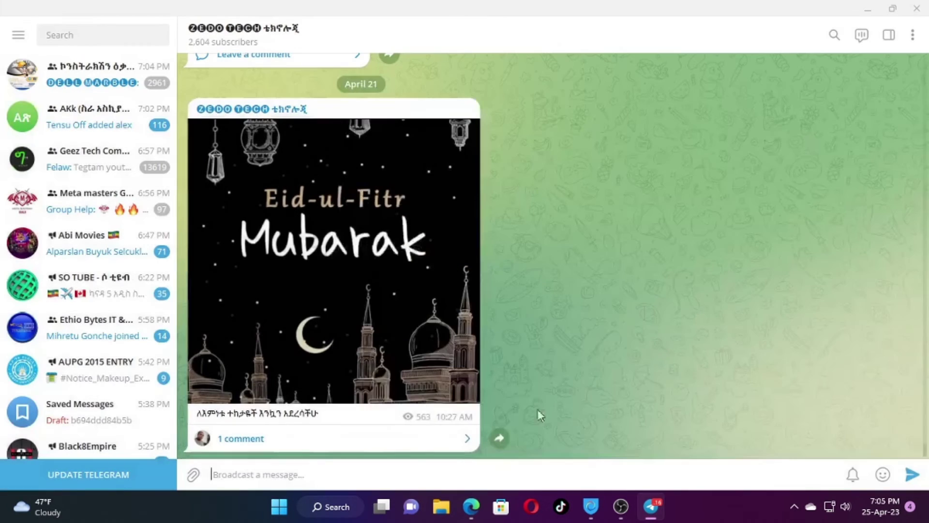
{"action": "mouse_move", "coordinate": [472, 506]}
{"action": "left_click", "coordinate": [425, 447]}
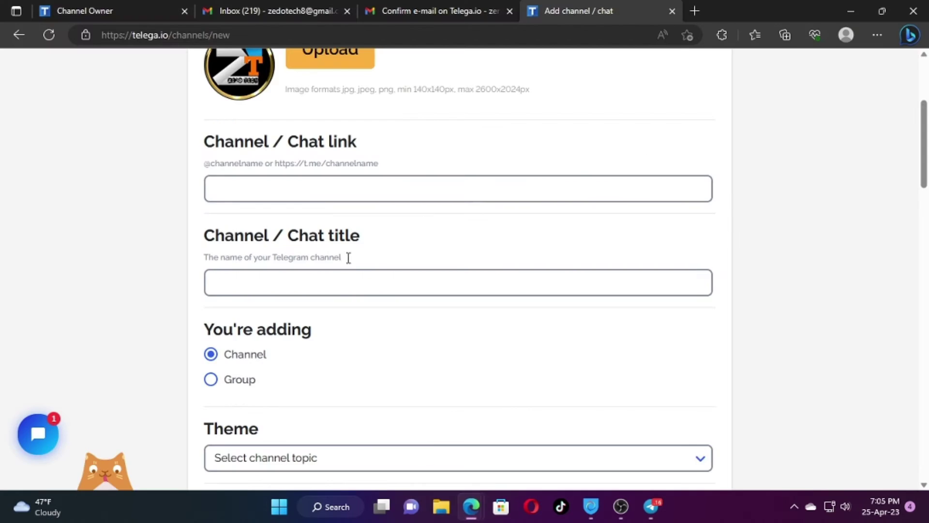
{"action": "left_click", "coordinate": [260, 185]}
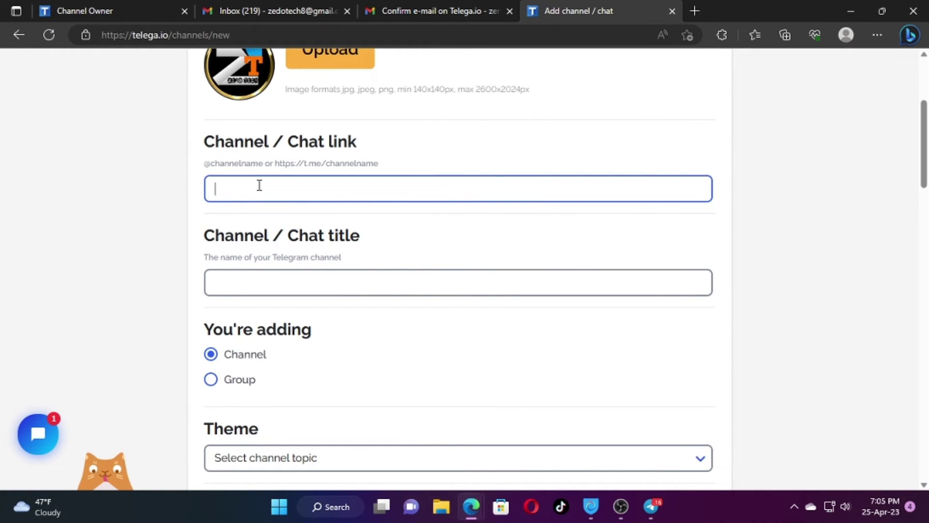
{"action": "key", "text": "ctrl+v"}
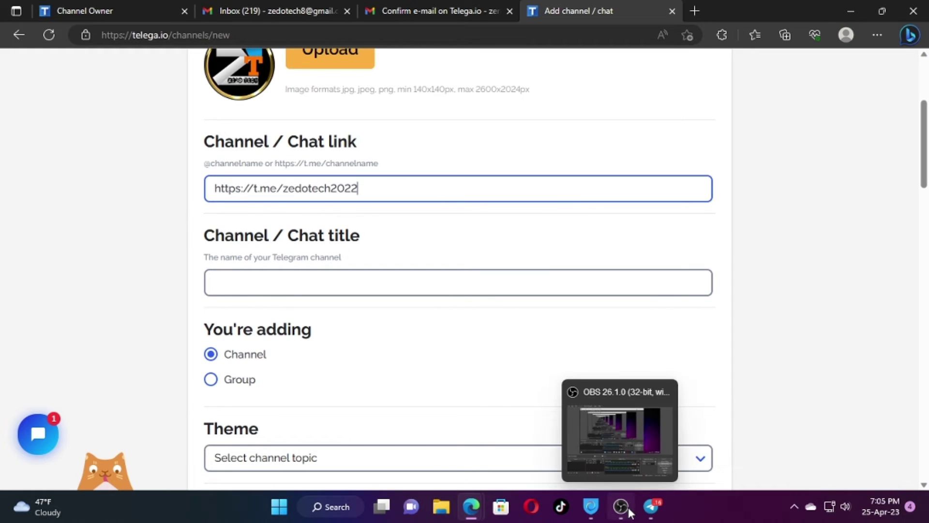
Switch to Telegram and copy the full ZEDO TECH ቴክኖሎጂ name from the channel info.
{"action": "left_click", "coordinate": [651, 507]}
{"action": "left_click", "coordinate": [221, 34]}
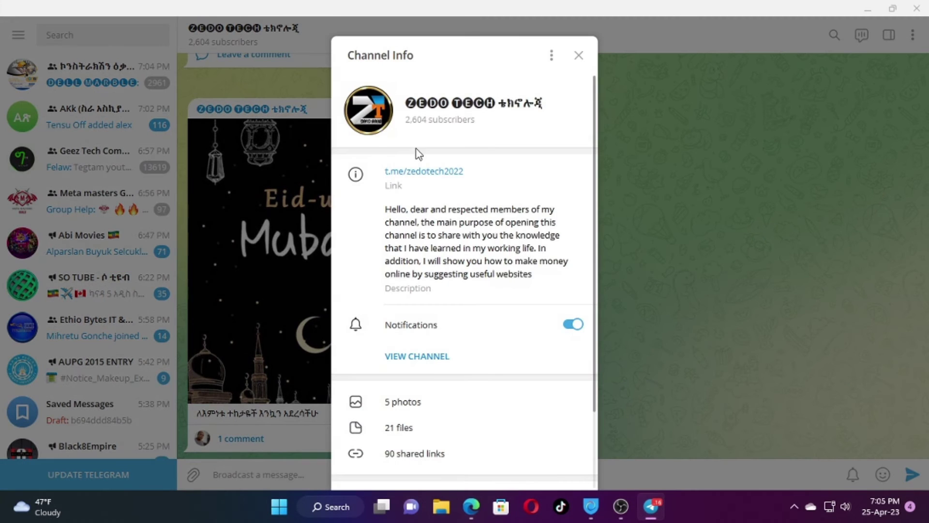
{"action": "left_click_drag", "start_coordinate": [408, 103], "coordinate": [538, 104]}
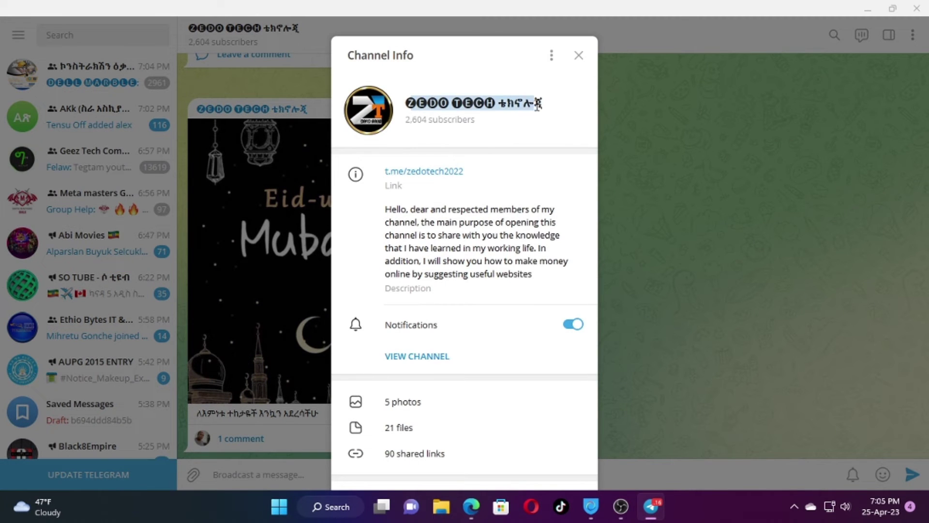
{"action": "right_click", "coordinate": [540, 104]}
{"action": "left_click", "coordinate": [564, 119]}
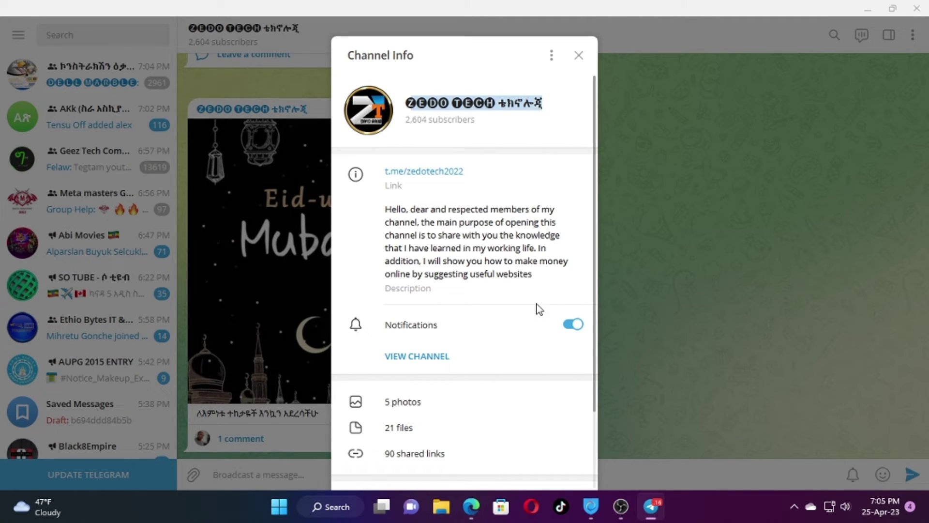
Return to the form in Edge and paste the copied channel name as the channel title.
{"action": "mouse_move", "coordinate": [471, 507]}
{"action": "left_click", "coordinate": [431, 413]}
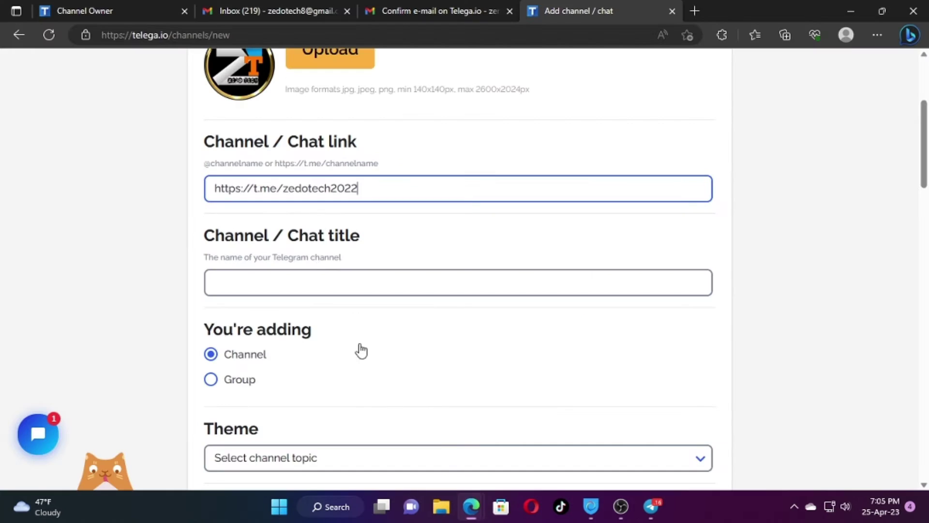
{"action": "left_click", "coordinate": [261, 287]}
{"action": "left_click", "coordinate": [266, 286]}
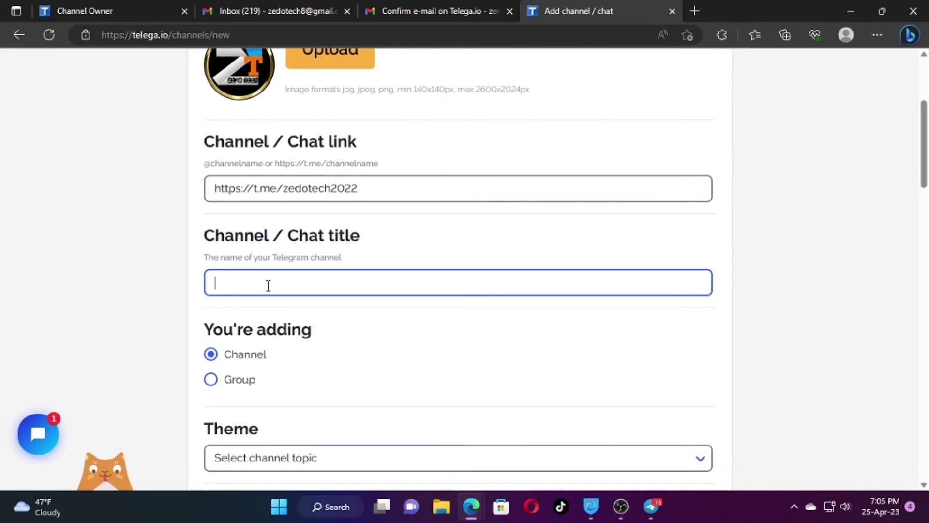
{"action": "key", "text": "ctrl+v"}
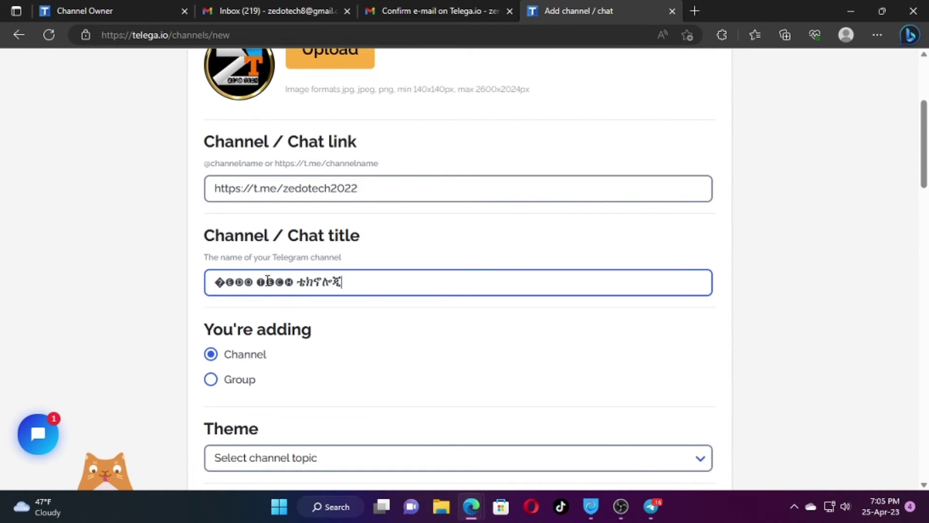
Replace the pasted channel title with ZEDO TECH in plain letters.
{"action": "left_click_drag", "start_coordinate": [357, 279], "coordinate": [198, 291]}
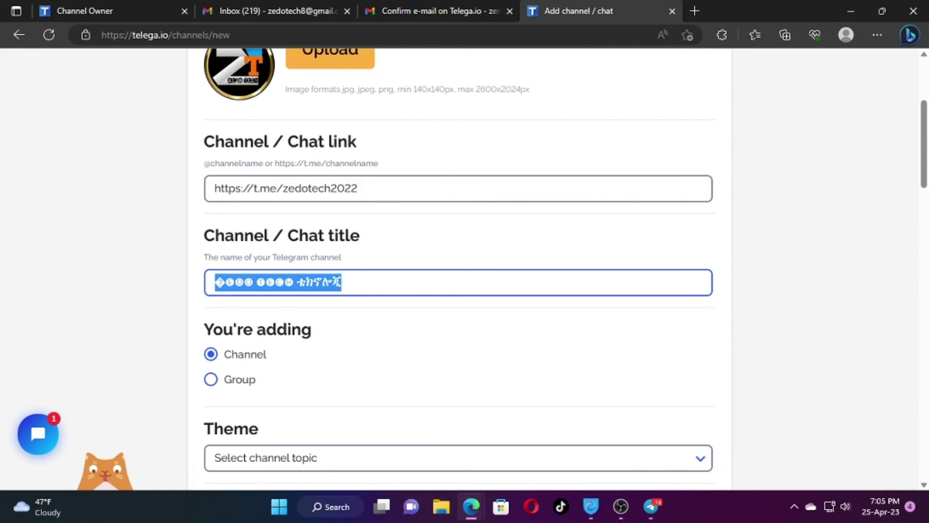
{"action": "type", "text": "ZED"}
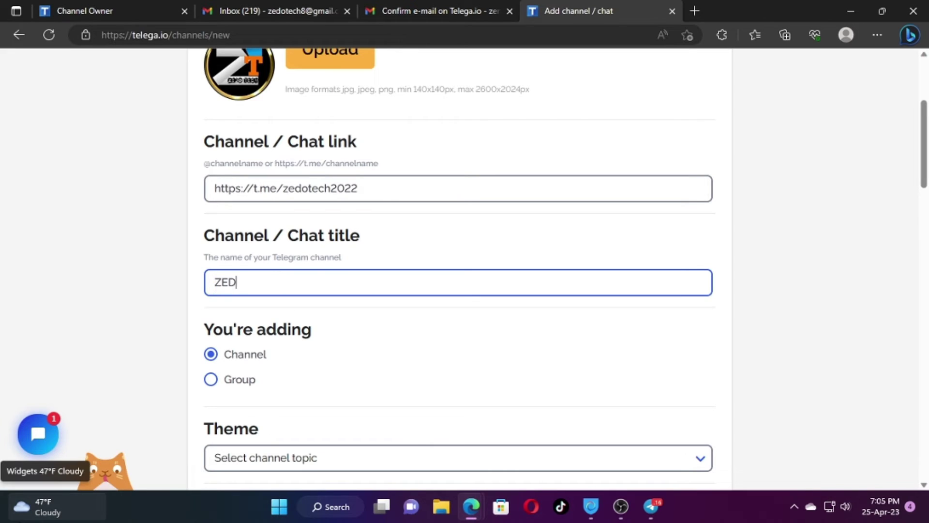
{"action": "type", "text": "O TECH"}
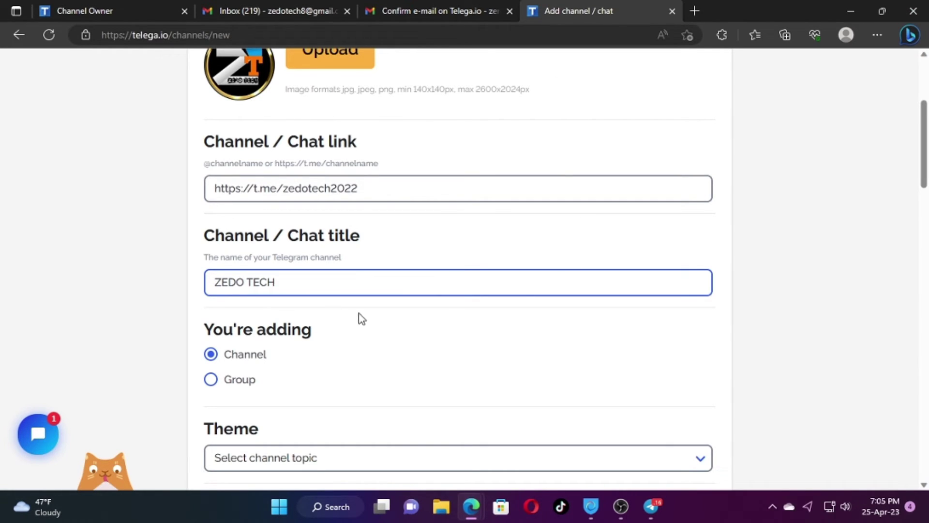
Switch to Telegram and copy only the Amharic word ቴክኖሎጂ from the channel's name.
{"action": "left_click", "coordinate": [651, 507]}
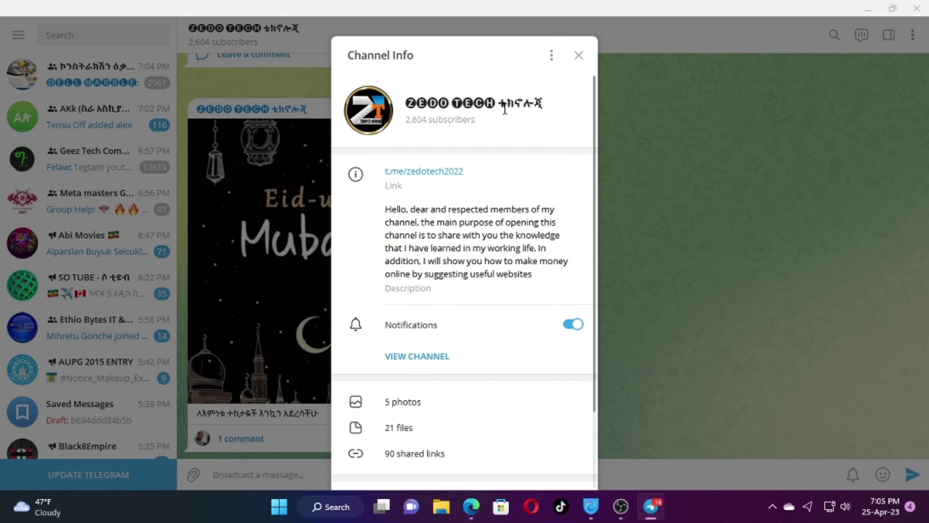
{"action": "left_click_drag", "start_coordinate": [508, 104], "coordinate": [535, 105]}
{"action": "double_click", "coordinate": [506, 103]}
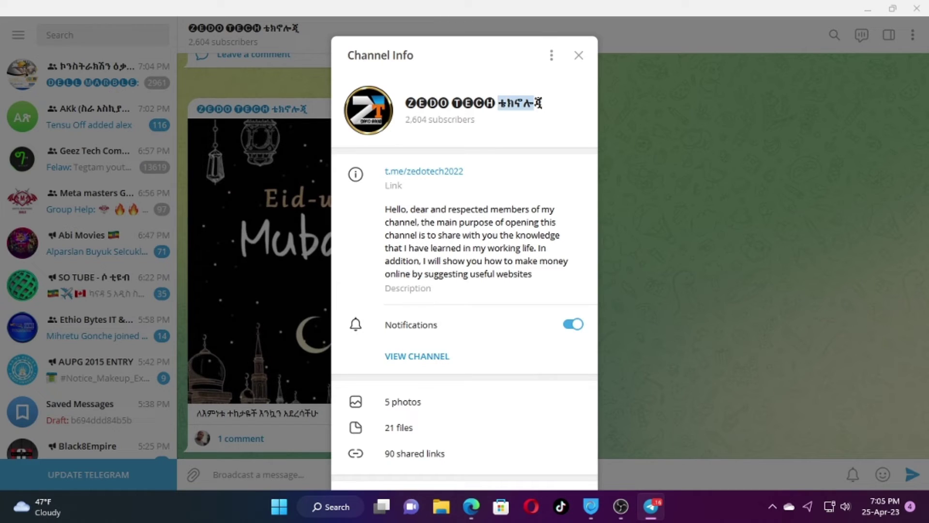
{"action": "right_click", "coordinate": [546, 108]}
{"action": "left_click", "coordinate": [545, 122]}
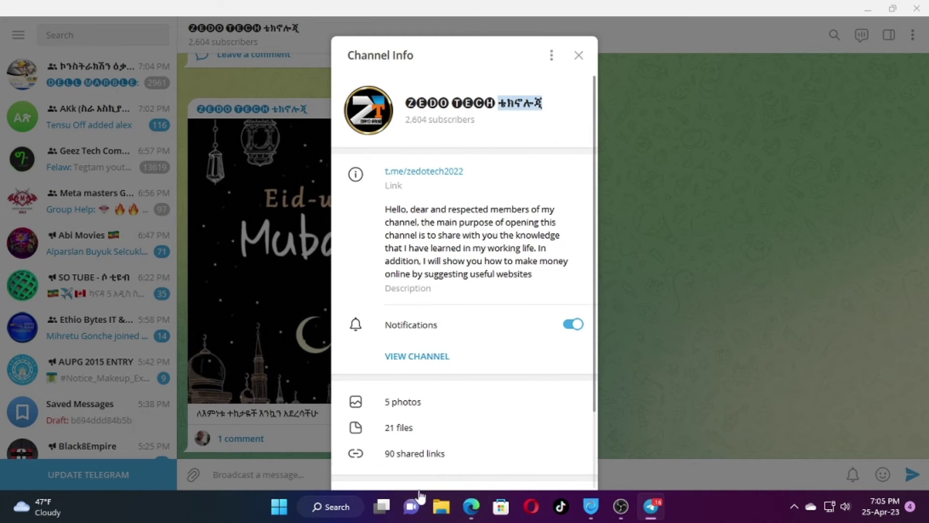
Return to the form in Edge and append the copied word ቴክኖሎጂ to the channel title.
{"action": "mouse_move", "coordinate": [471, 508]}
{"action": "left_click", "coordinate": [399, 446]}
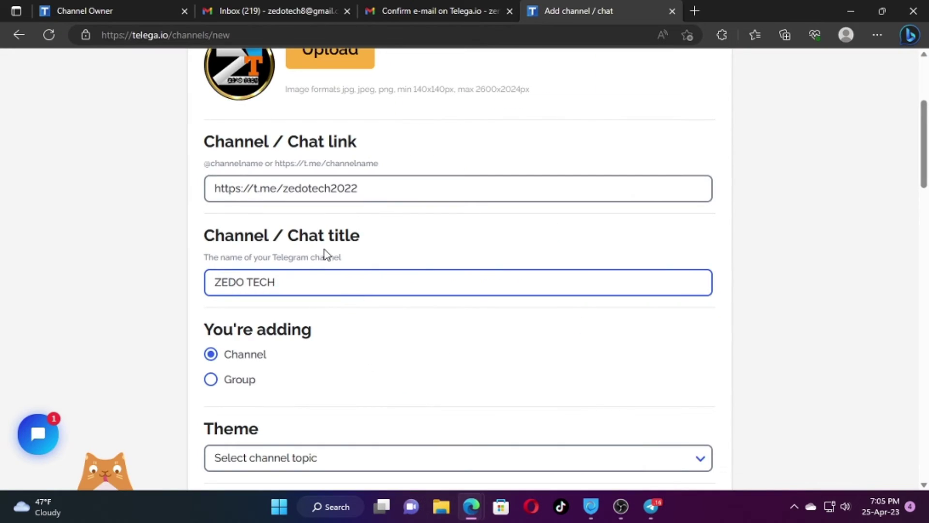
{"action": "key", "text": "ctrl+v"}
Switch the type being added to Group and back to Channel.
{"action": "scroll", "coordinate": [382, 298], "scroll_direction": "down", "scroll_amount": 3}
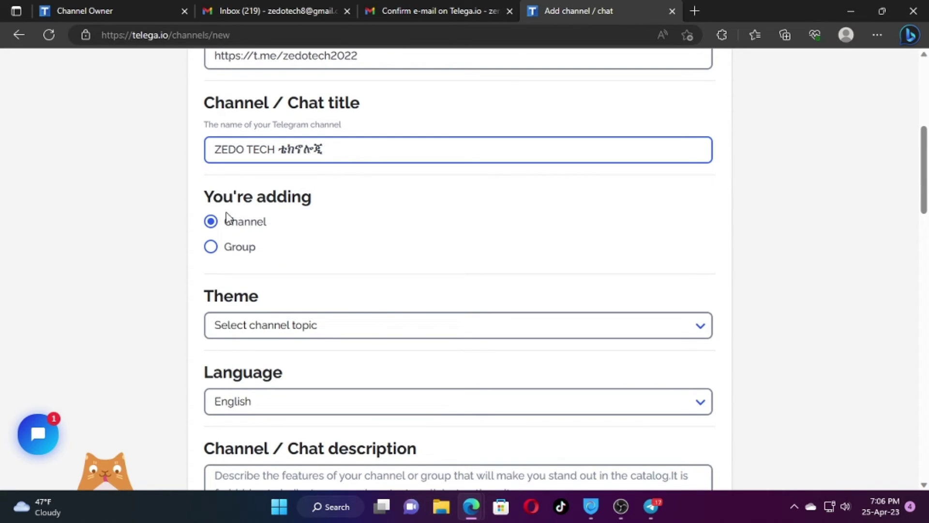
{"action": "left_click", "coordinate": [216, 251]}
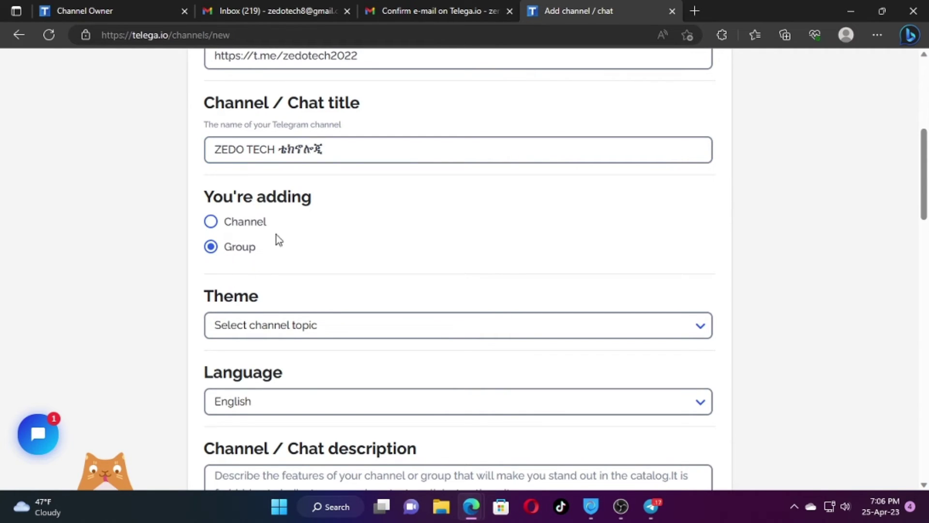
{"action": "left_click", "coordinate": [222, 225]}
Set the channel's theme to Education.
{"action": "scroll", "coordinate": [290, 233], "scroll_direction": "down", "scroll_amount": 3}
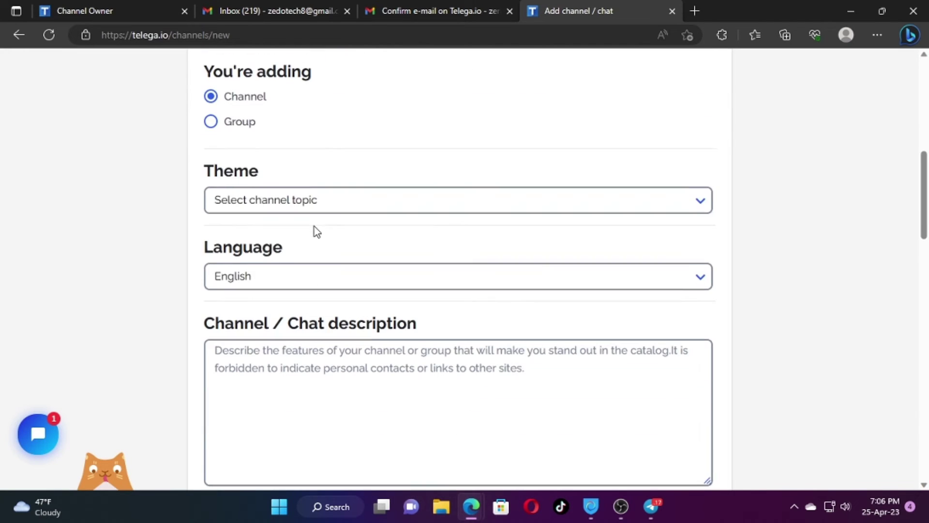
{"action": "left_click", "coordinate": [266, 195]}
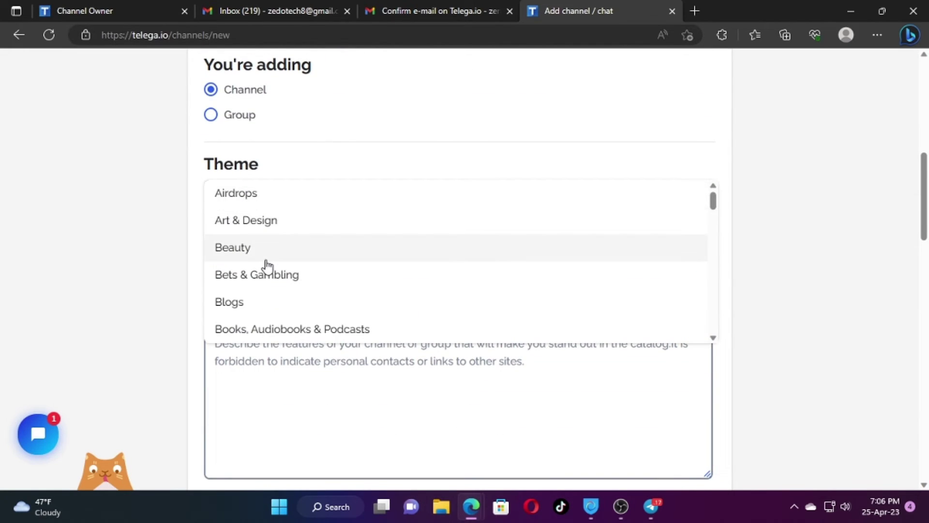
{"action": "scroll", "coordinate": [265, 266], "scroll_direction": "down", "scroll_amount": 2}
{"action": "scroll", "coordinate": [267, 267], "scroll_direction": "down", "scroll_amount": 5}
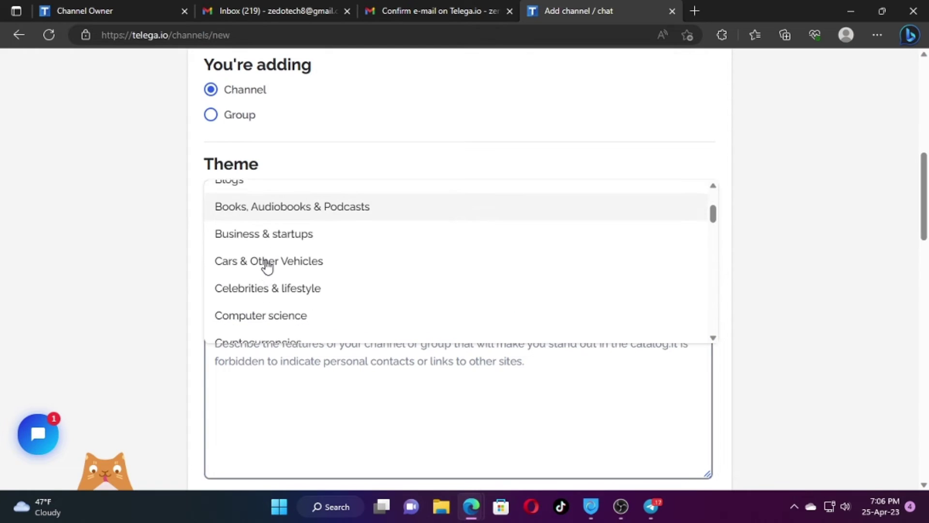
{"action": "scroll", "coordinate": [267, 266], "scroll_direction": "down", "scroll_amount": 2}
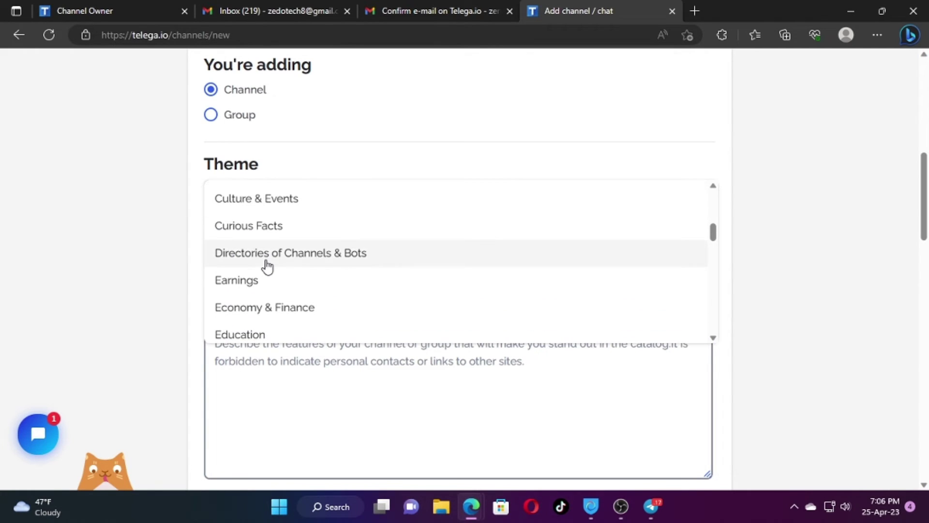
{"action": "scroll", "coordinate": [267, 266], "scroll_direction": "down", "scroll_amount": 1}
{"action": "scroll", "coordinate": [267, 266], "scroll_direction": "down", "scroll_amount": 2}
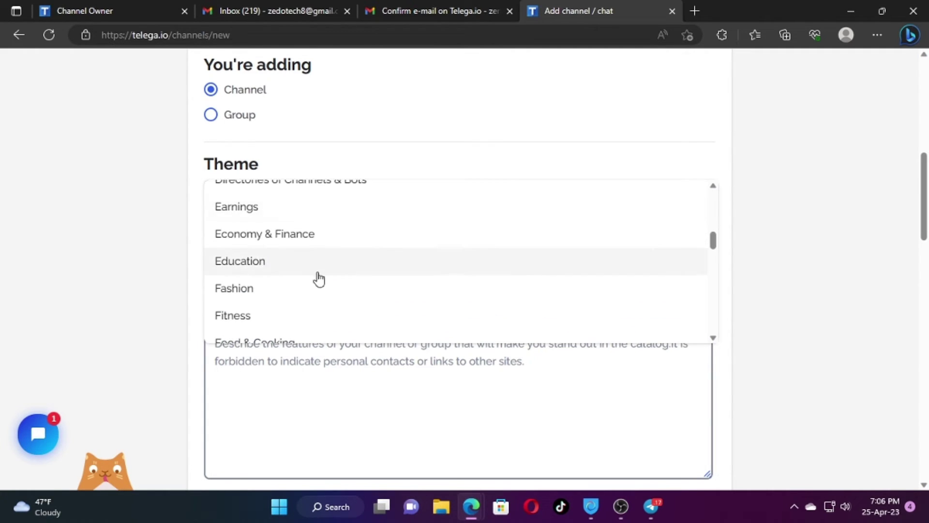
{"action": "left_click", "coordinate": [245, 263]}
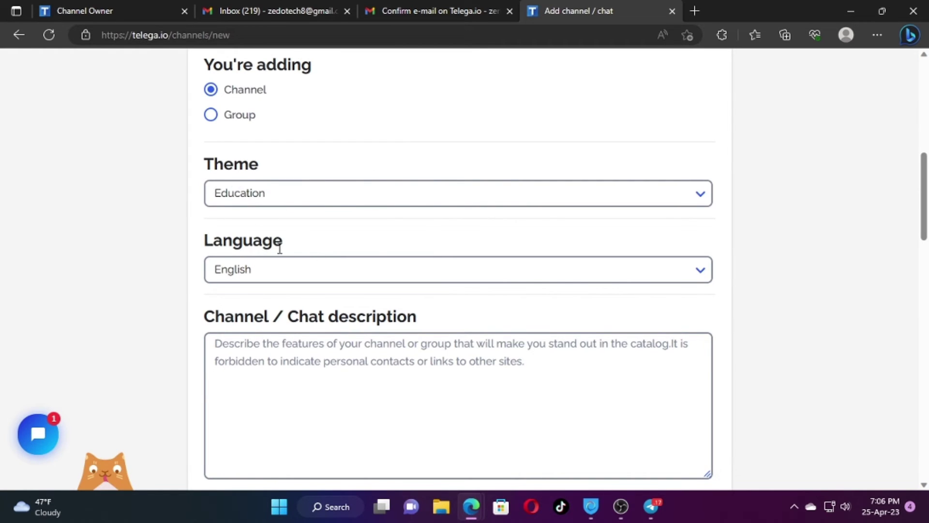
Browse the available languages and choose English for the channel.
{"action": "scroll", "coordinate": [280, 246], "scroll_direction": "down", "scroll_amount": 3}
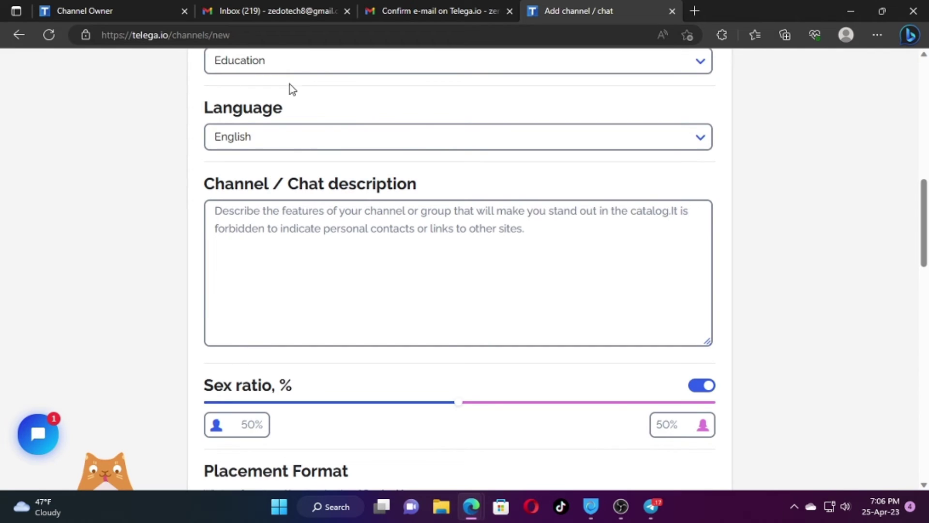
{"action": "left_click", "coordinate": [251, 144]}
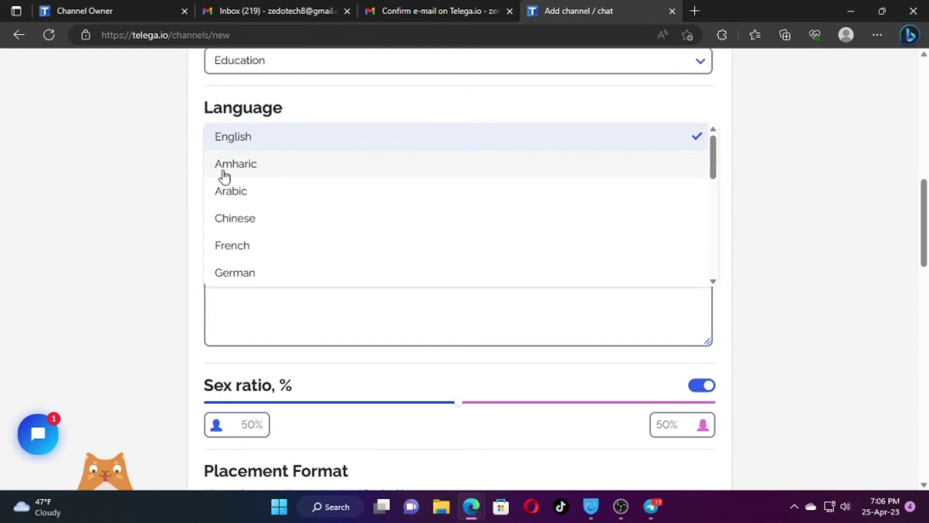
{"action": "scroll", "coordinate": [246, 213], "scroll_direction": "down", "scroll_amount": 1}
{"action": "scroll", "coordinate": [246, 211], "scroll_direction": "up", "scroll_amount": 1}
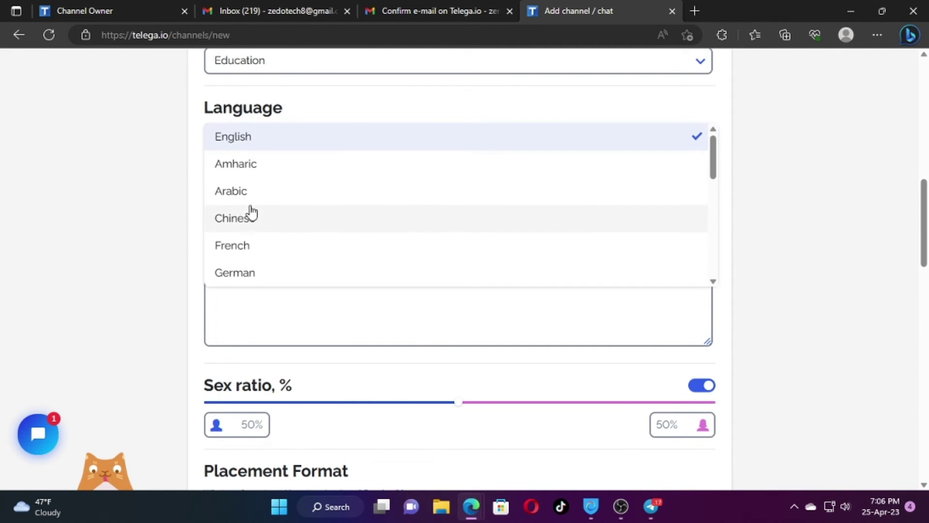
{"action": "left_click", "coordinate": [249, 137]}
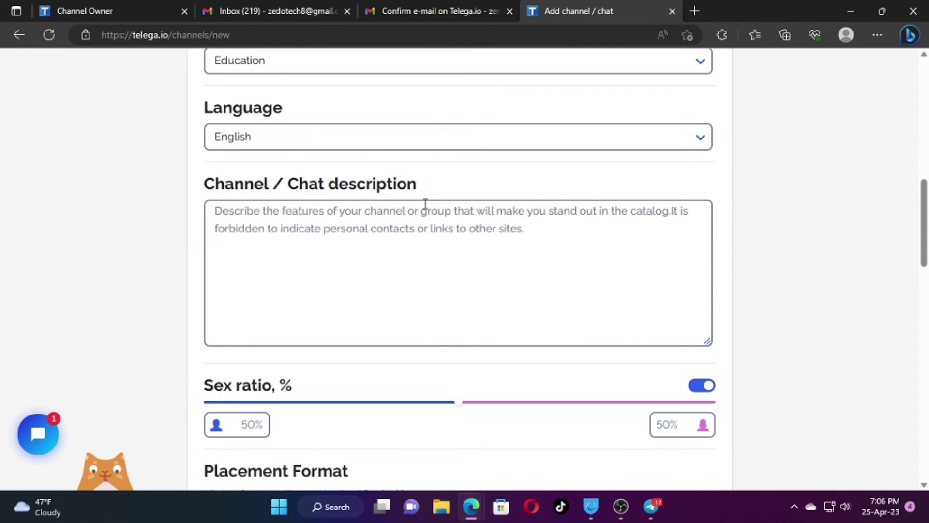
Switch to Telegram and copy the full channel description from the ZEDO TECH channel info.
{"action": "left_click", "coordinate": [306, 218]}
{"action": "scroll", "coordinate": [304, 218], "scroll_direction": "up", "scroll_amount": 10}
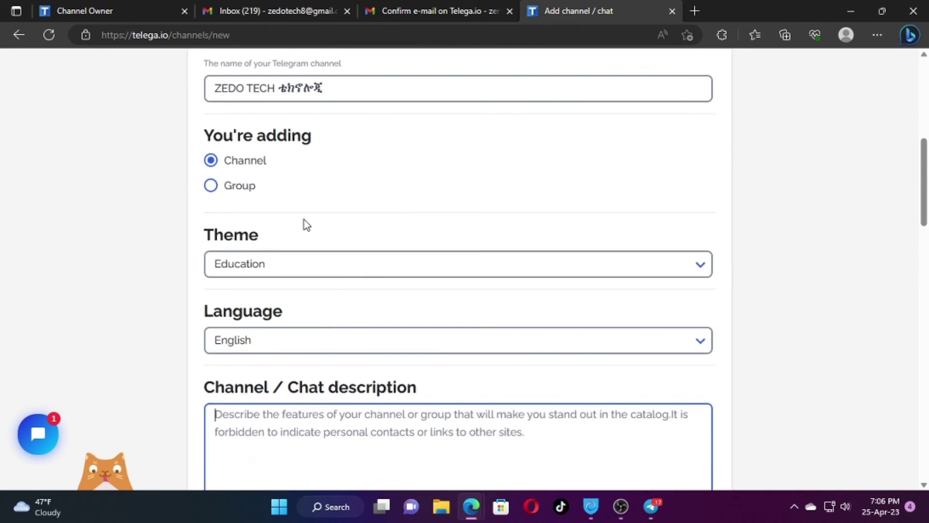
{"action": "scroll", "coordinate": [306, 224], "scroll_direction": "down", "scroll_amount": 3}
{"action": "scroll", "coordinate": [305, 223], "scroll_direction": "down", "scroll_amount": 8}
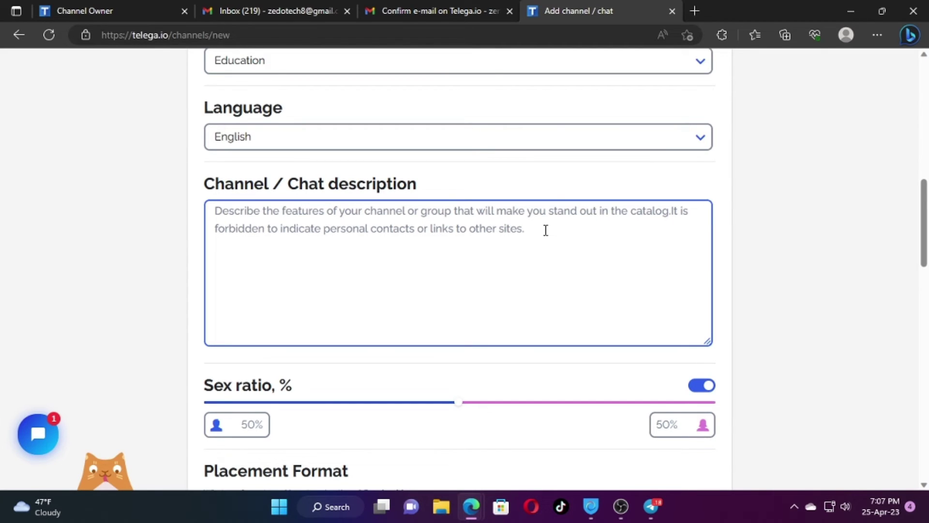
{"action": "left_click", "coordinate": [654, 506]}
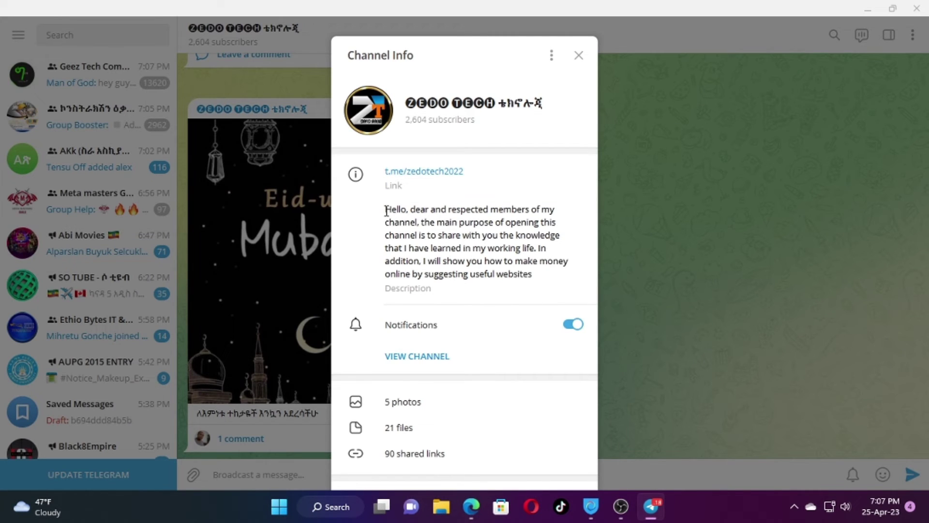
{"action": "left_click_drag", "start_coordinate": [386, 210], "coordinate": [534, 274]}
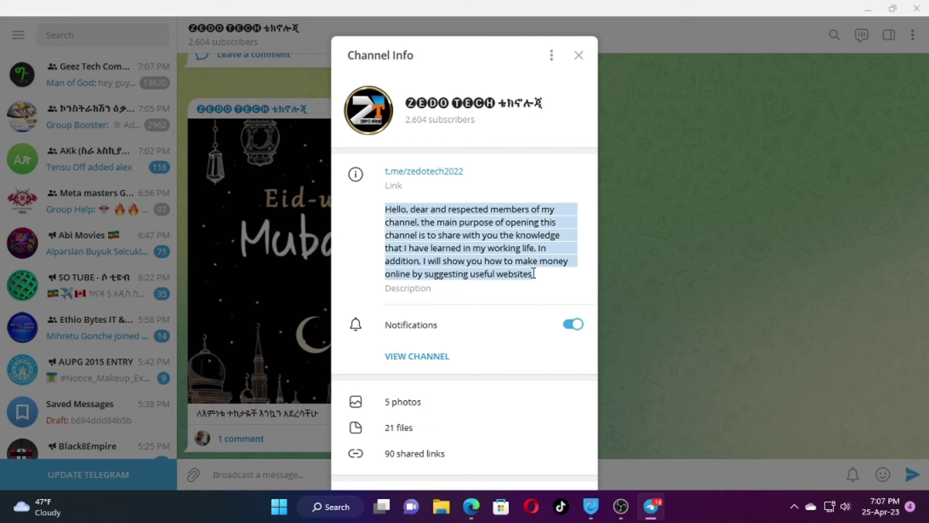
{"action": "right_click", "coordinate": [476, 227]}
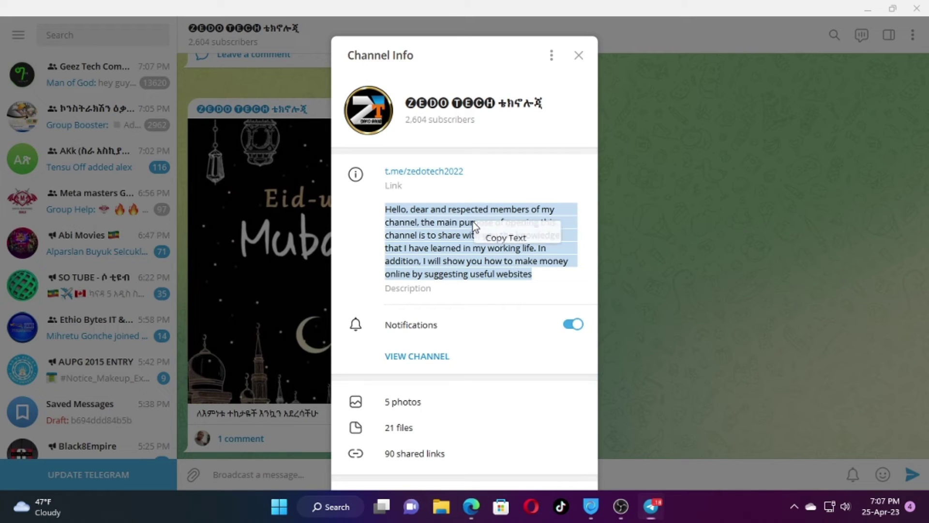
{"action": "left_click", "coordinate": [499, 240]}
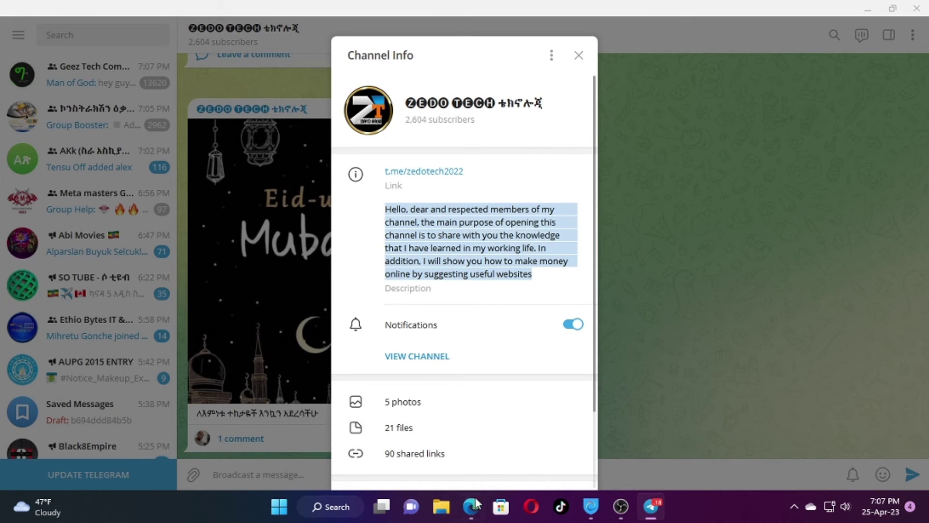
Return to the form in Edge and paste the copied text as the channel description.
{"action": "mouse_move", "coordinate": [471, 506]}
{"action": "left_click", "coordinate": [406, 453]}
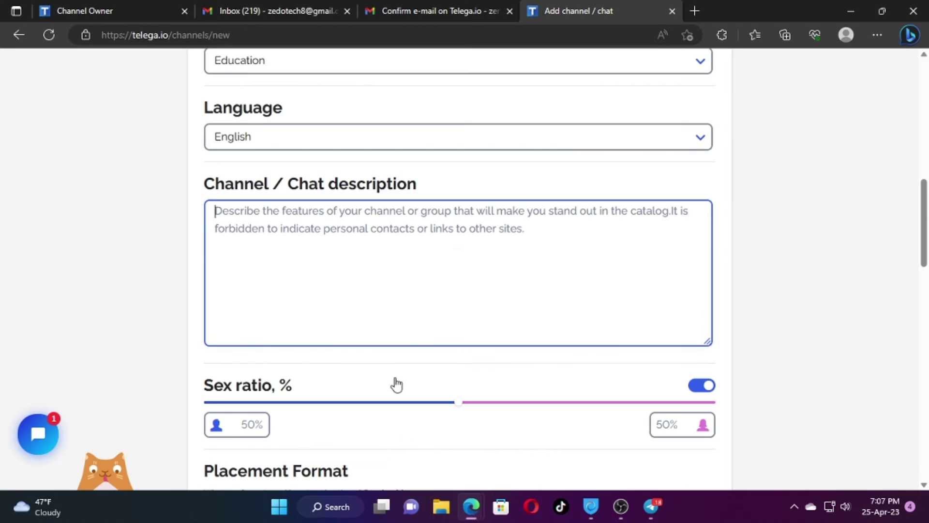
{"action": "left_click", "coordinate": [294, 247]}
{"action": "key", "text": "ctrl+v"}
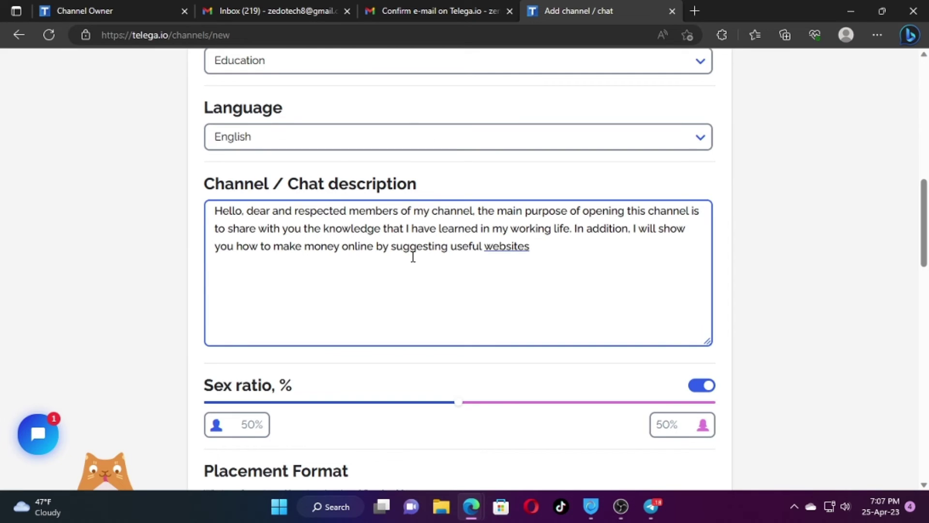
Review the form's theme, language and description entries, the sex ratio setting, and the placement format section.
{"action": "scroll", "coordinate": [413, 257], "scroll_direction": "up", "scroll_amount": 6}
{"action": "scroll", "coordinate": [381, 263], "scroll_direction": "down", "scroll_amount": 6}
{"action": "scroll", "coordinate": [526, 281], "scroll_direction": "down", "scroll_amount": 1}
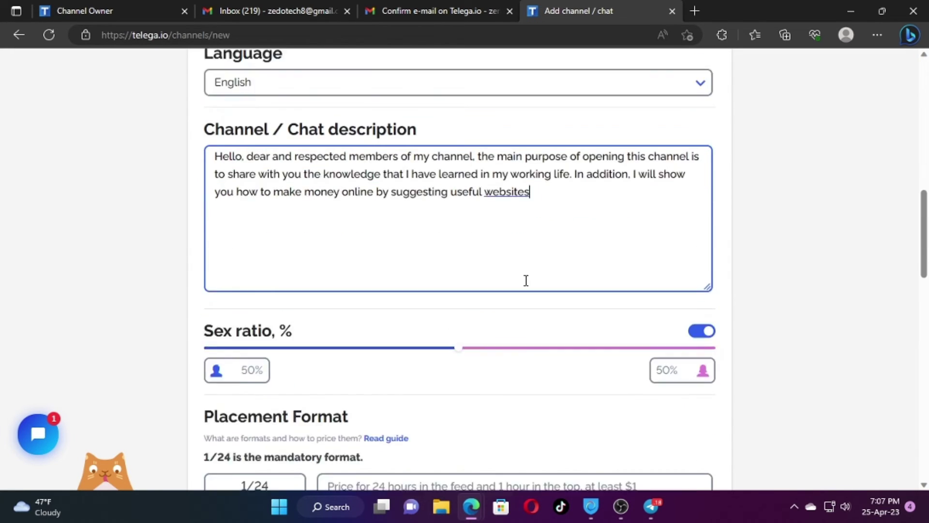
{"action": "scroll", "coordinate": [526, 281], "scroll_direction": "down", "scroll_amount": 2}
{"action": "scroll", "coordinate": [527, 286], "scroll_direction": "down", "scroll_amount": 3}
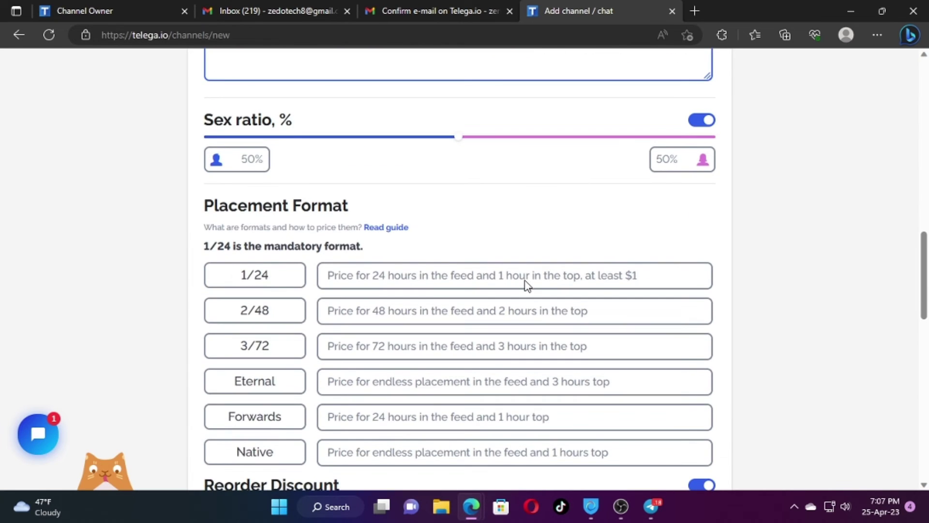
{"action": "scroll", "coordinate": [526, 281], "scroll_direction": "up", "scroll_amount": 5}
{"action": "scroll", "coordinate": [322, 270], "scroll_direction": "up", "scroll_amount": 2}
{"action": "scroll", "coordinate": [280, 297], "scroll_direction": "down", "scroll_amount": 8}
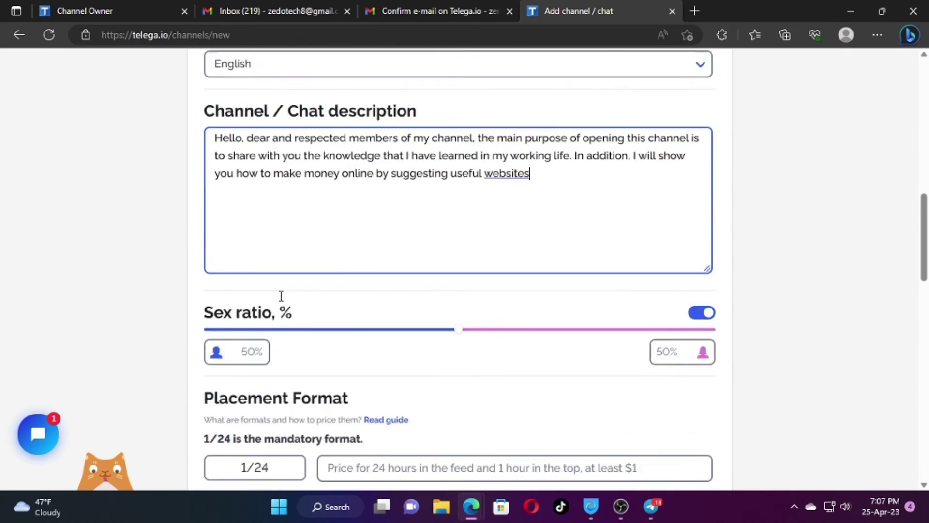
{"action": "scroll", "coordinate": [280, 297], "scroll_direction": "up", "scroll_amount": 3}
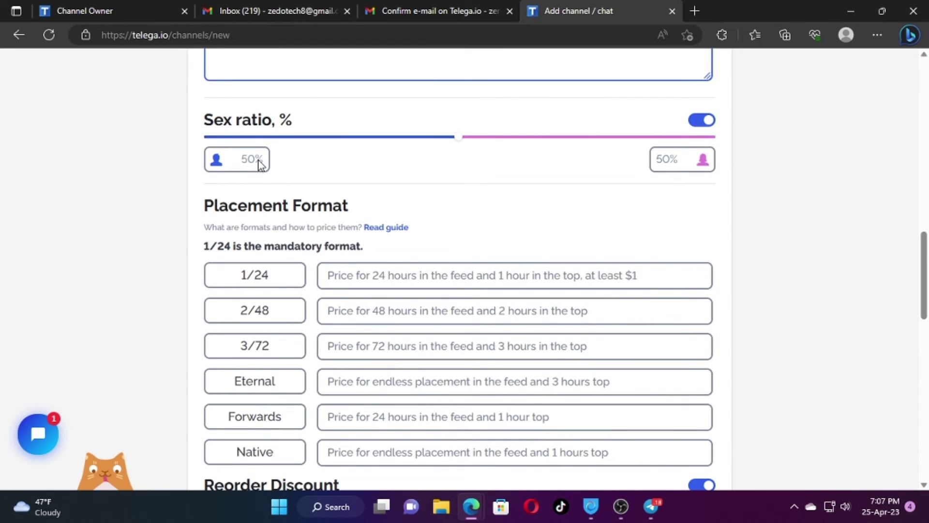
{"action": "scroll", "coordinate": [259, 162], "scroll_direction": "up", "scroll_amount": 11}
{"action": "scroll", "coordinate": [251, 203], "scroll_direction": "down", "scroll_amount": 4}
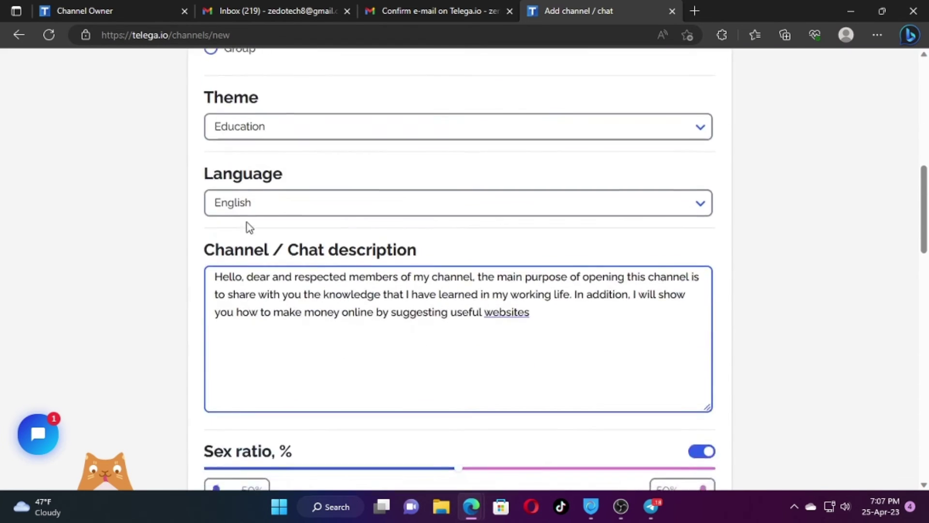
{"action": "scroll", "coordinate": [250, 227], "scroll_direction": "down", "scroll_amount": 7}
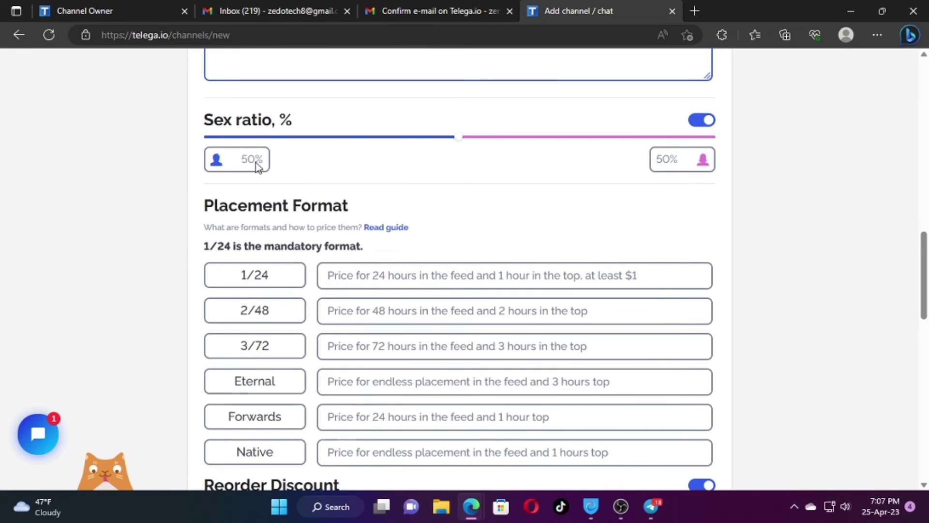
{"action": "scroll", "coordinate": [378, 306], "scroll_direction": "down", "scroll_amount": 3}
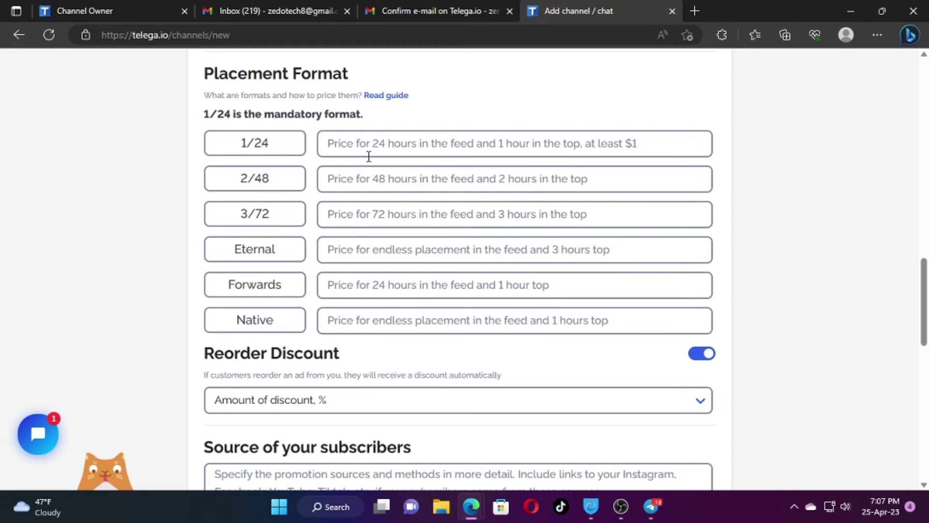
Open the 1/24 placement price for entry and read its pricing hint.
{"action": "left_click", "coordinate": [352, 151]}
{"action": "left_click", "coordinate": [351, 144]}
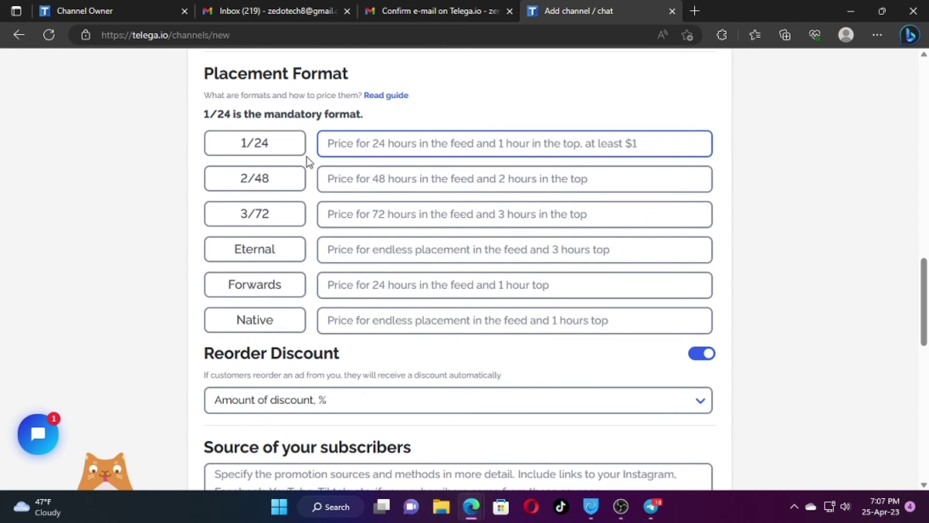
{"action": "mouse_move", "coordinate": [374, 147]}
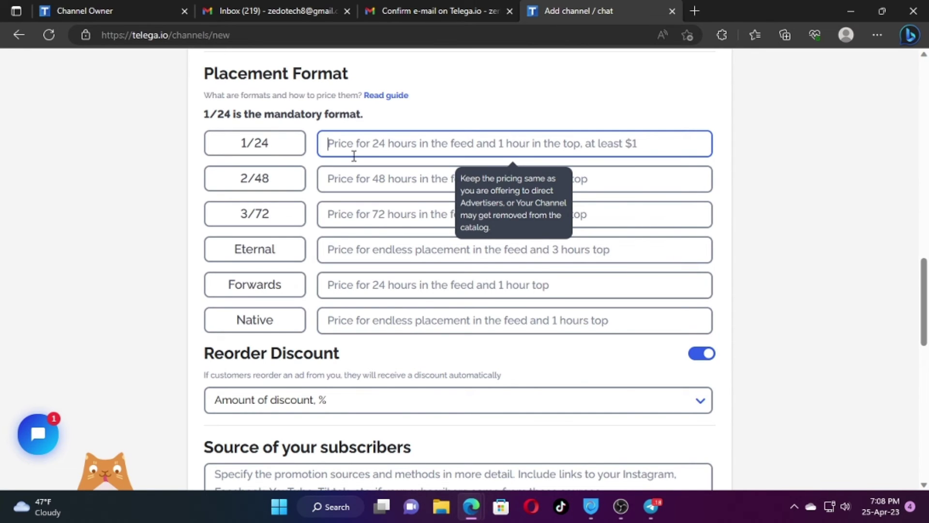
Check the channel's subscriber count in Telegram, close the channel info, and return to the form in Edge.
{"action": "left_click", "coordinate": [651, 507]}
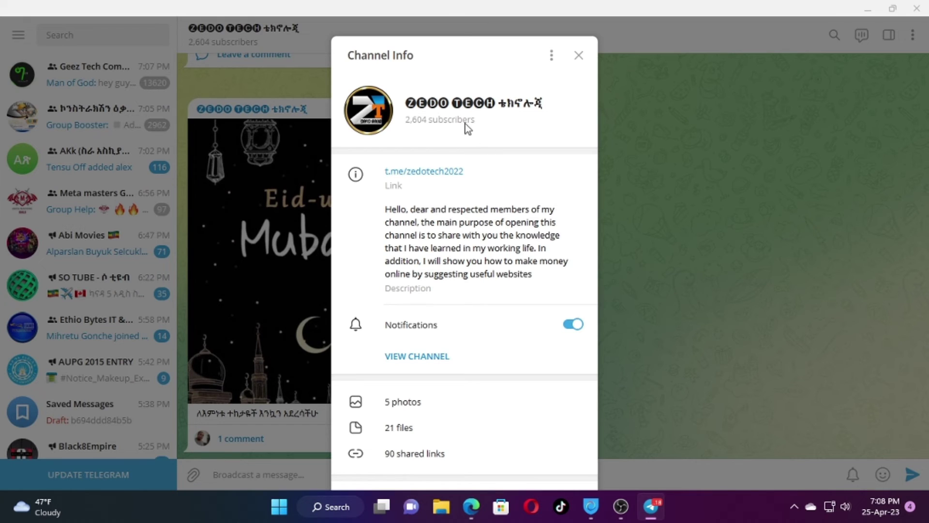
{"action": "left_click", "coordinate": [578, 55]}
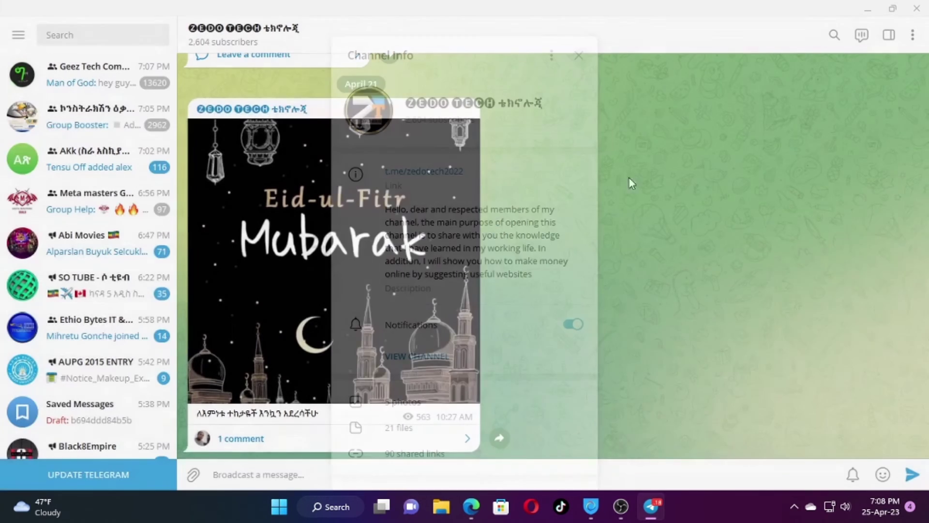
{"action": "mouse_move", "coordinate": [472, 504]}
{"action": "left_click", "coordinate": [446, 445]}
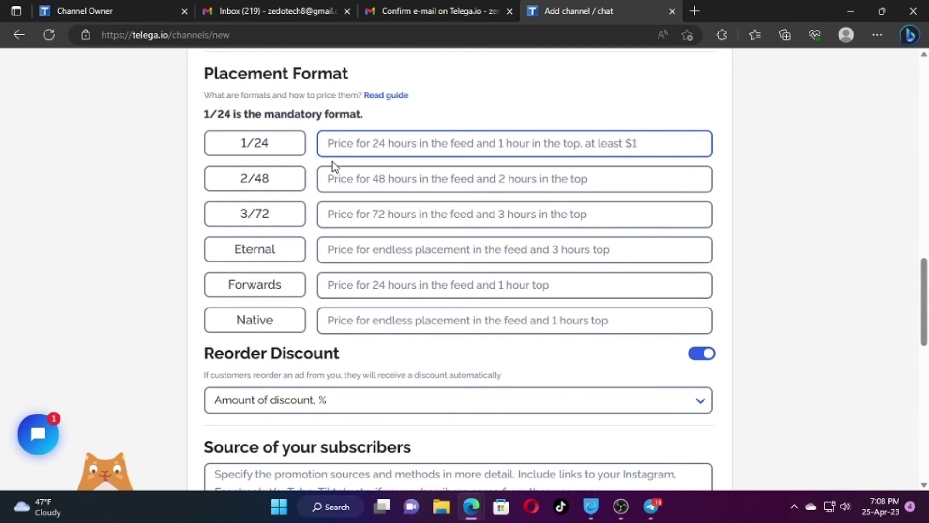
Set the 1/24 placement price to 2 and let the form fill in the prices for the other placement formats.
{"action": "type", "text": "1"}
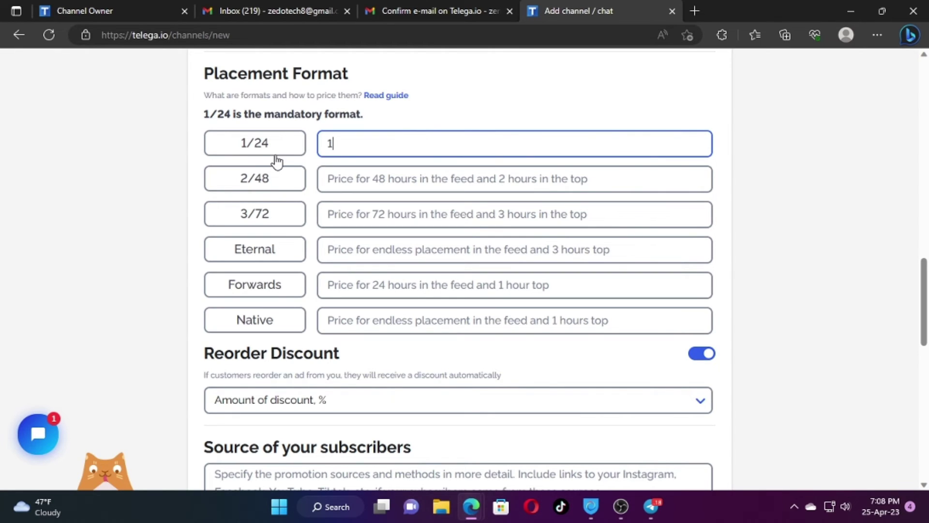
{"action": "key", "text": "BackSpace"}
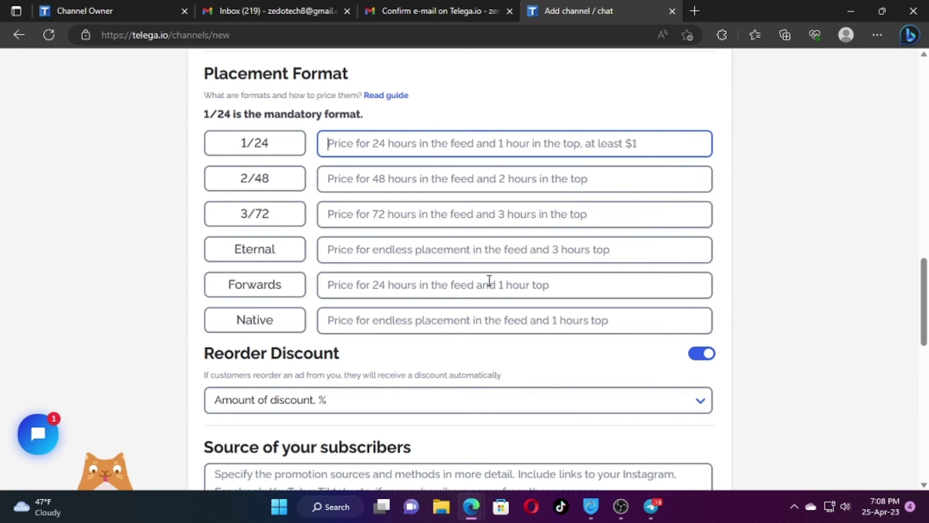
{"action": "type", "text": "2"}
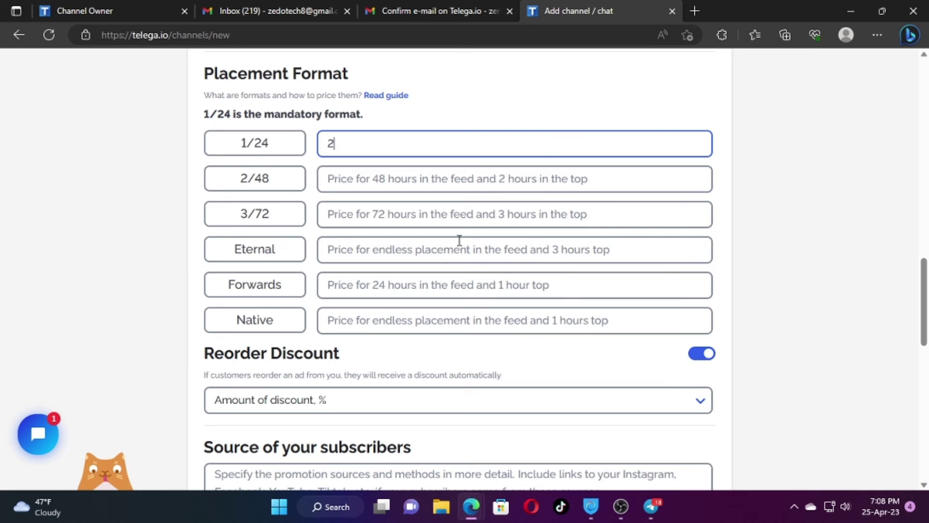
{"action": "left_click", "coordinate": [328, 179]}
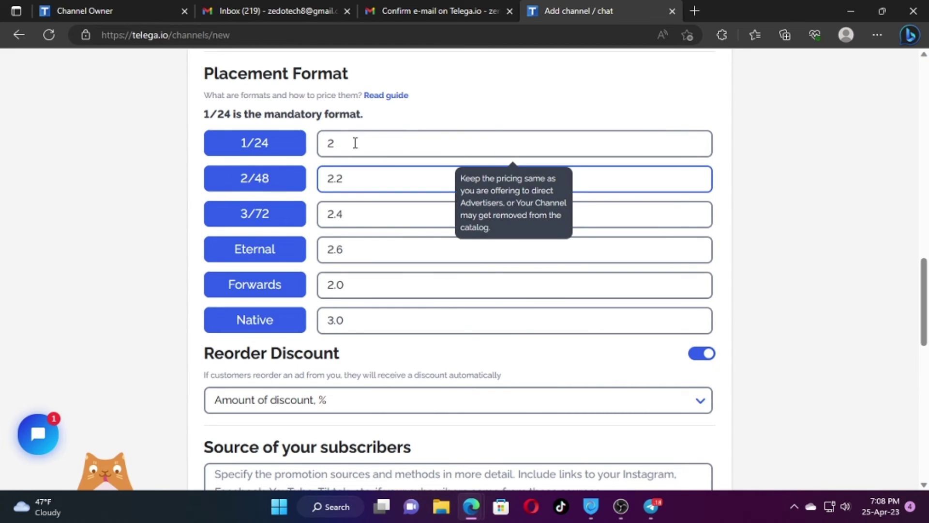
{"action": "left_click", "coordinate": [339, 179]}
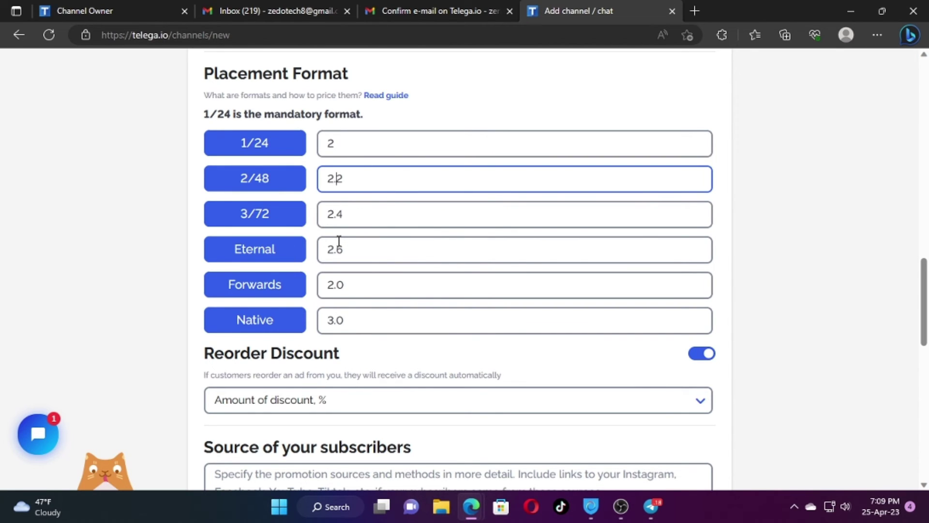
{"action": "scroll", "coordinate": [338, 257], "scroll_direction": "down", "scroll_amount": 1}
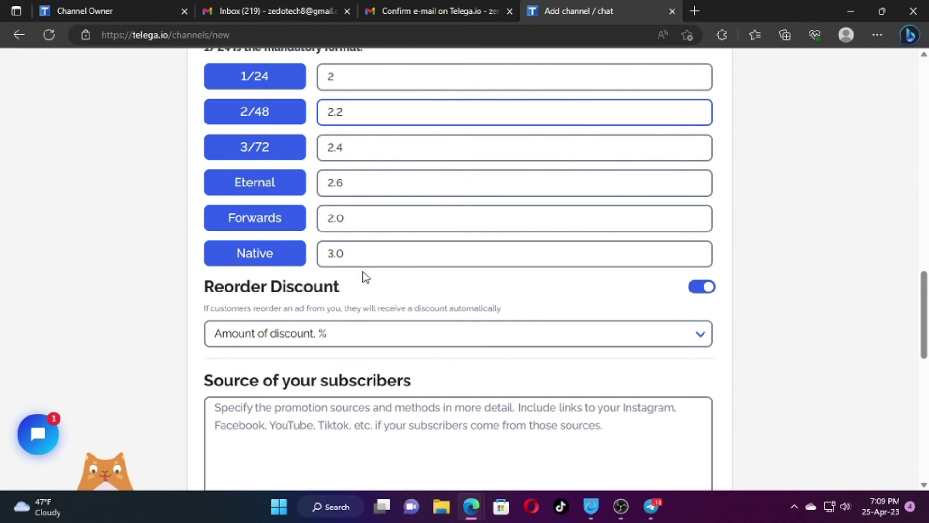
{"action": "scroll", "coordinate": [365, 277], "scroll_direction": "down", "scroll_amount": 2}
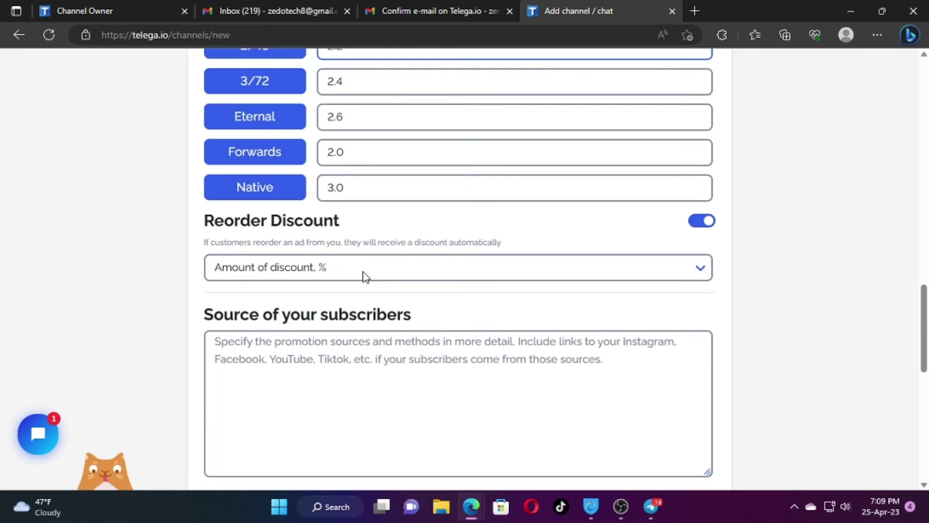